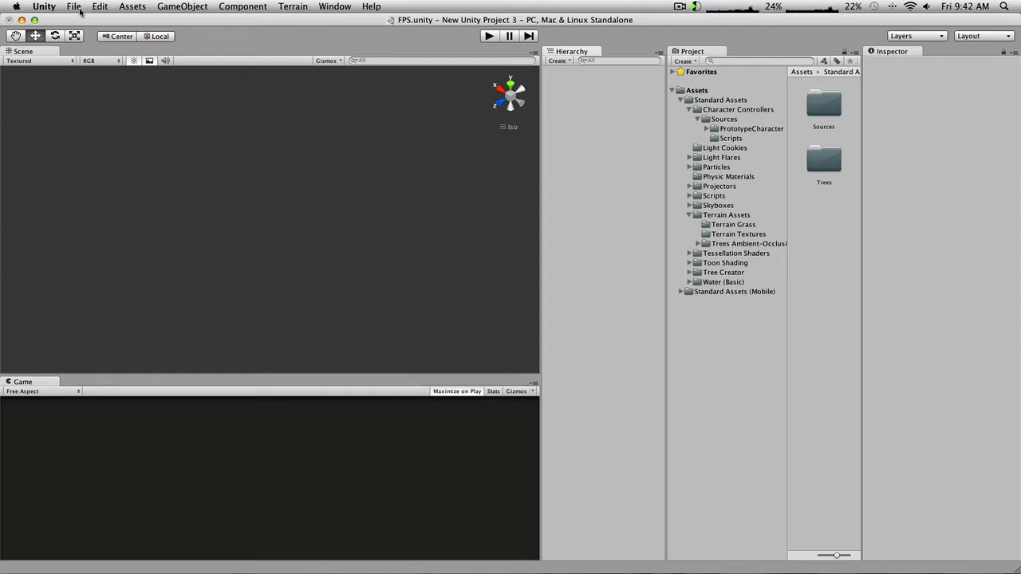
# Step: Open the new project wizard, review the list of packages available for import, and close the wizard
pyautogui.click(80, 9)
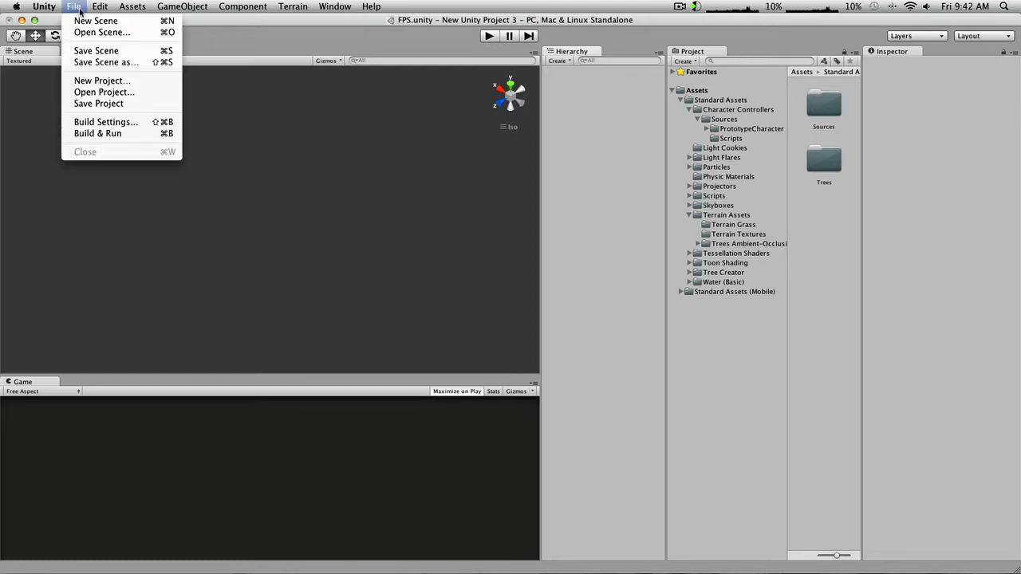
pyautogui.click(80, 9)
pyautogui.click(80, 10)
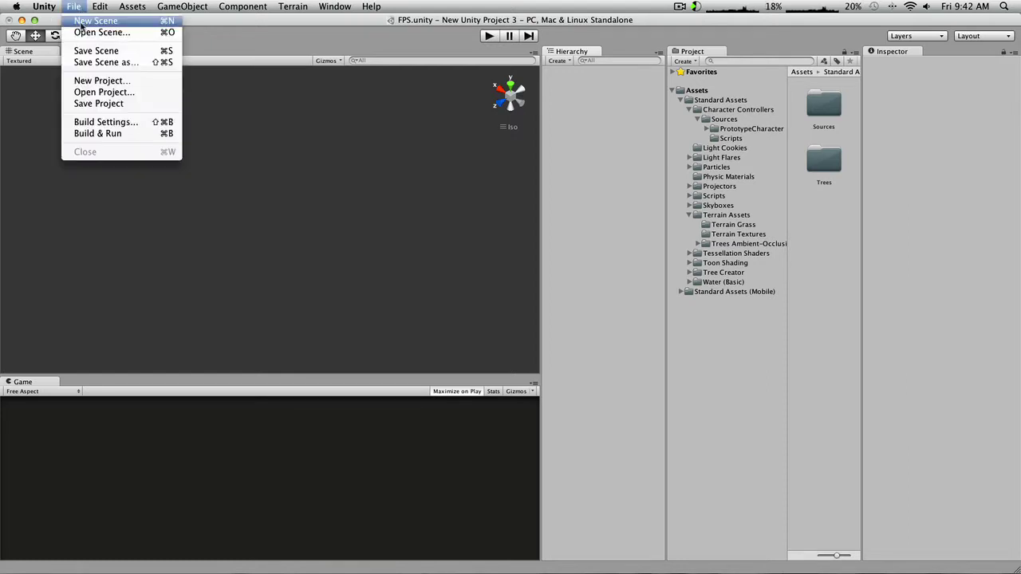
pyautogui.click(89, 80)
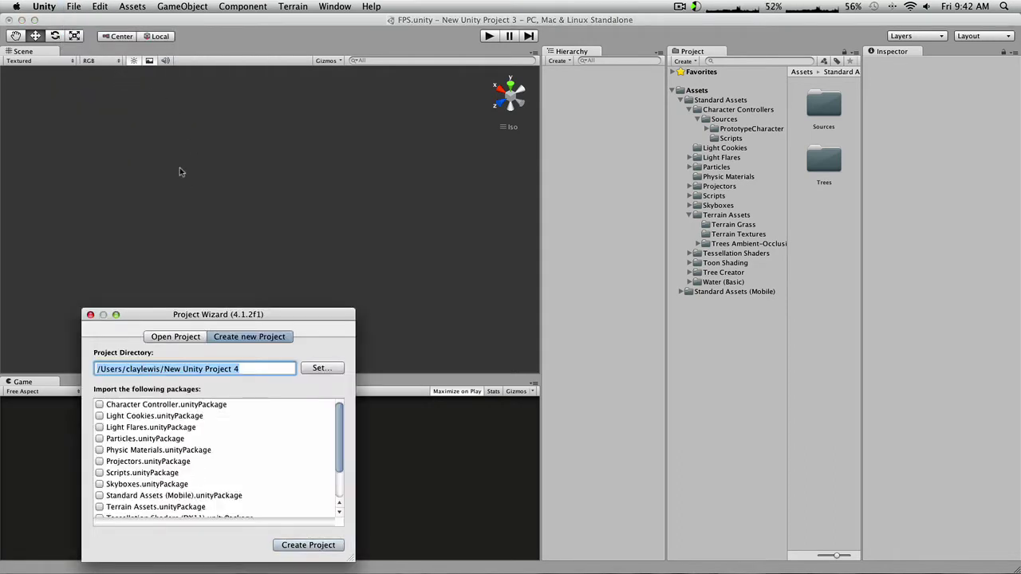
pyautogui.scroll(-3, 136, 479)
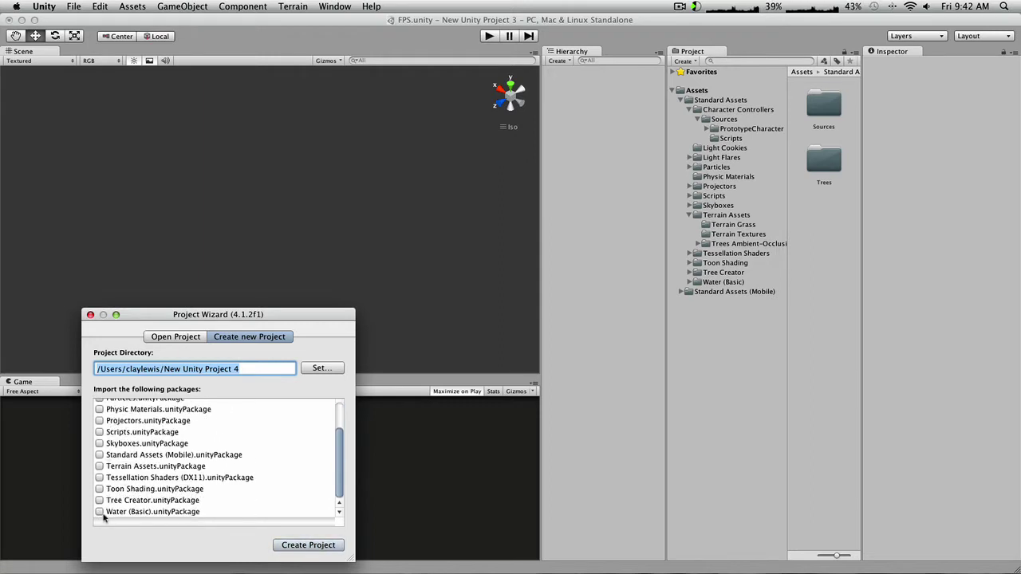
pyautogui.scroll(3, 121, 514)
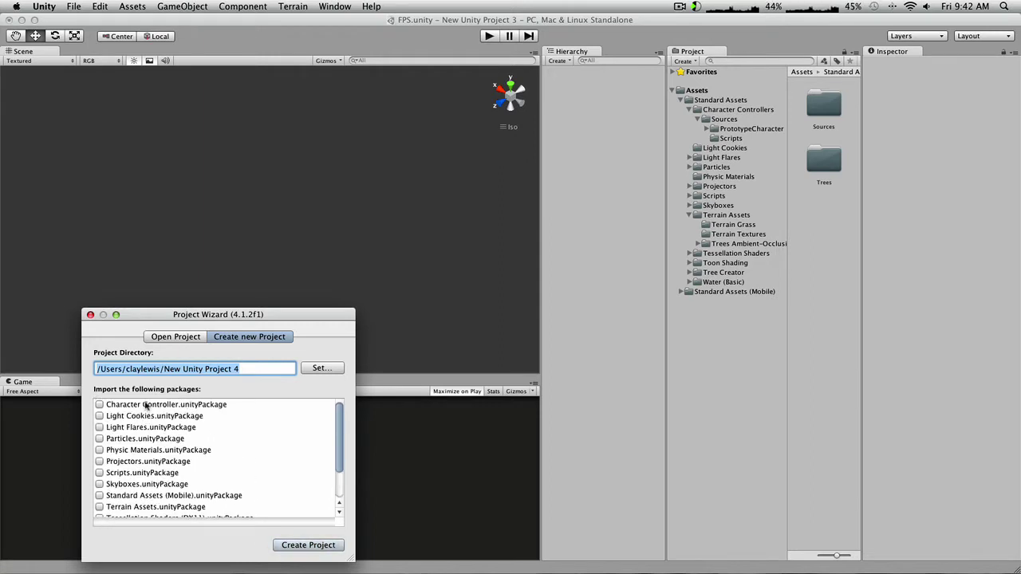
pyautogui.scroll(-3, 147, 409)
pyautogui.scroll(3, 136, 416)
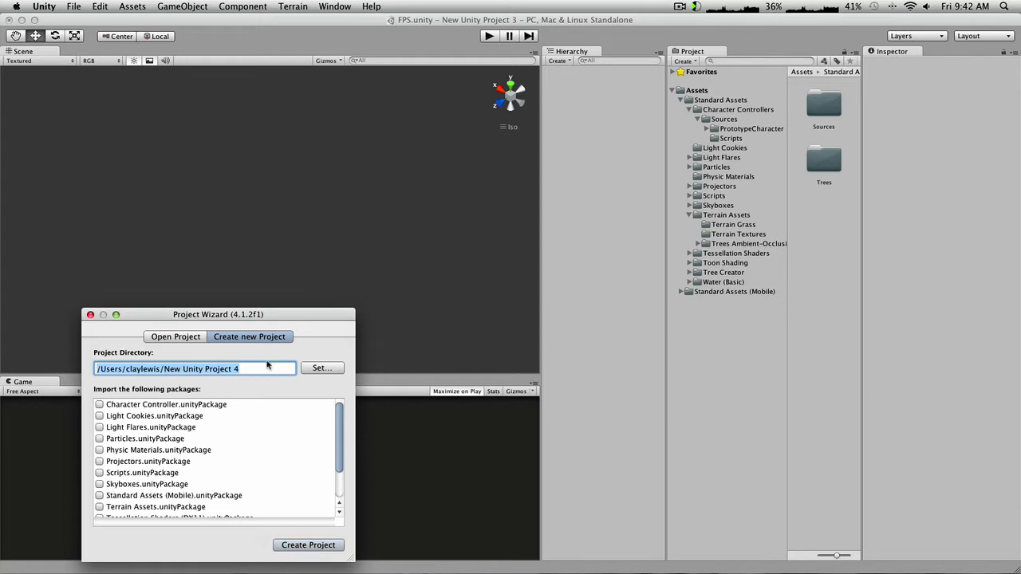
pyautogui.scroll(-3, 152, 449)
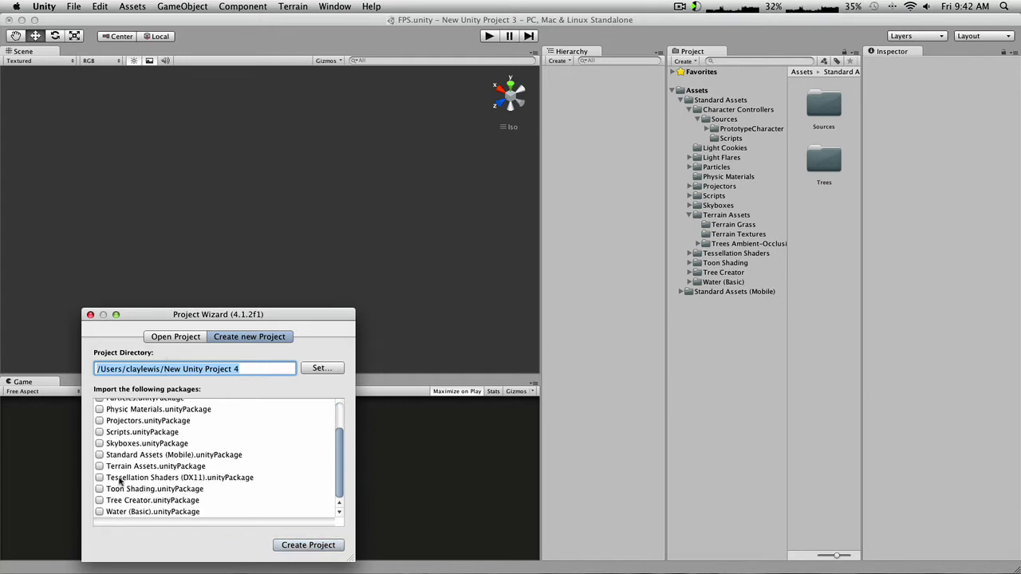
pyautogui.click(90, 315)
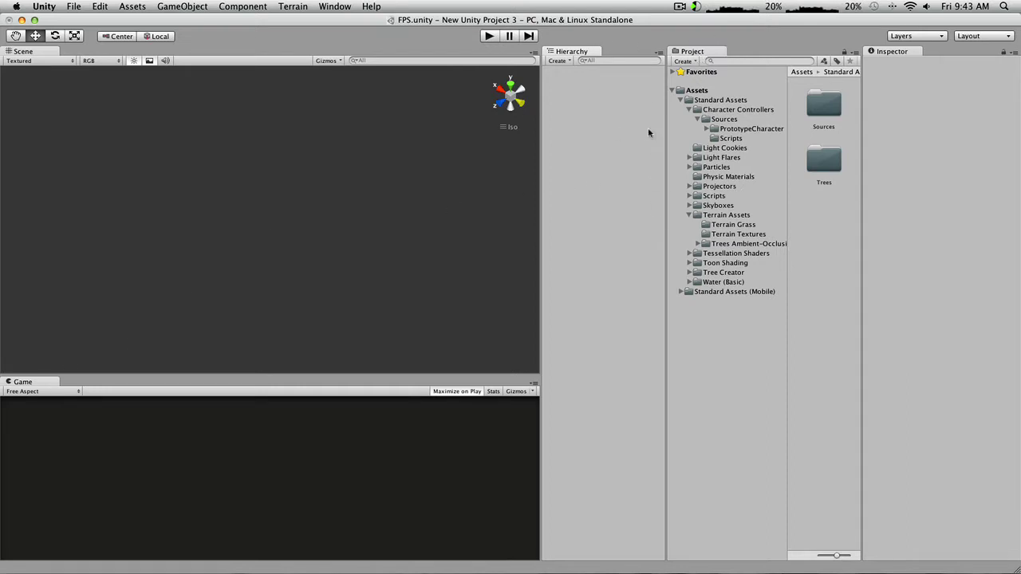
# Step: Undock the Hierarchy panel over the scene area and dock it back between the Scene and Project panels
pyautogui.moveTo(571, 53); pyautogui.dragTo(367, 209)
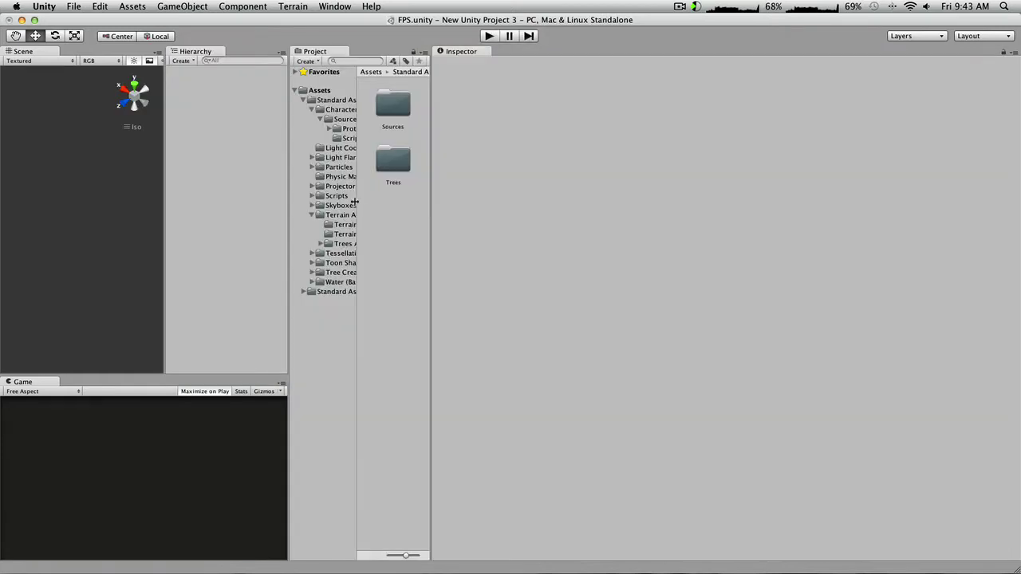
pyautogui.moveTo(183, 51); pyautogui.dragTo(121, 236)
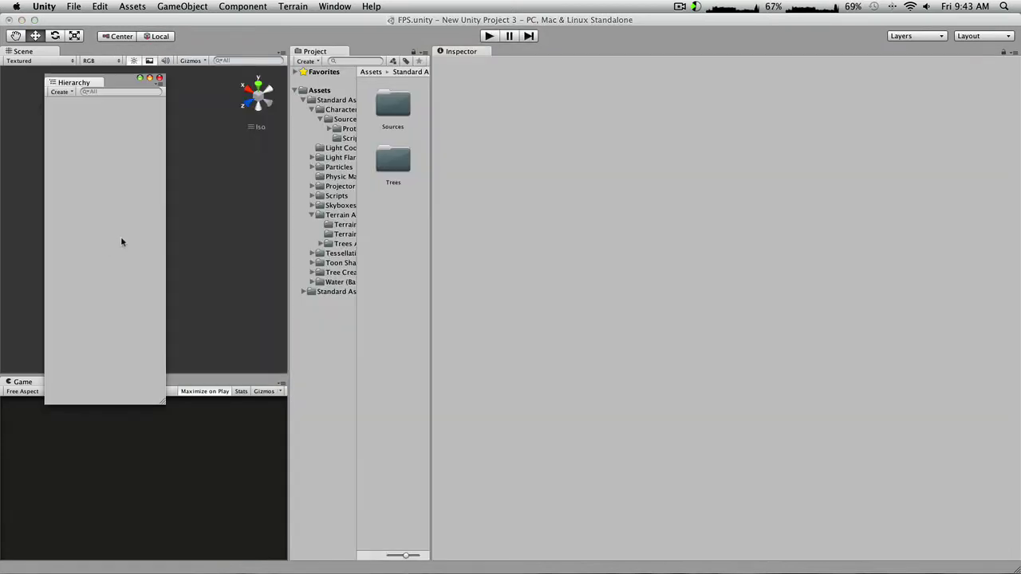
pyautogui.moveTo(74, 82); pyautogui.dragTo(307, 60)
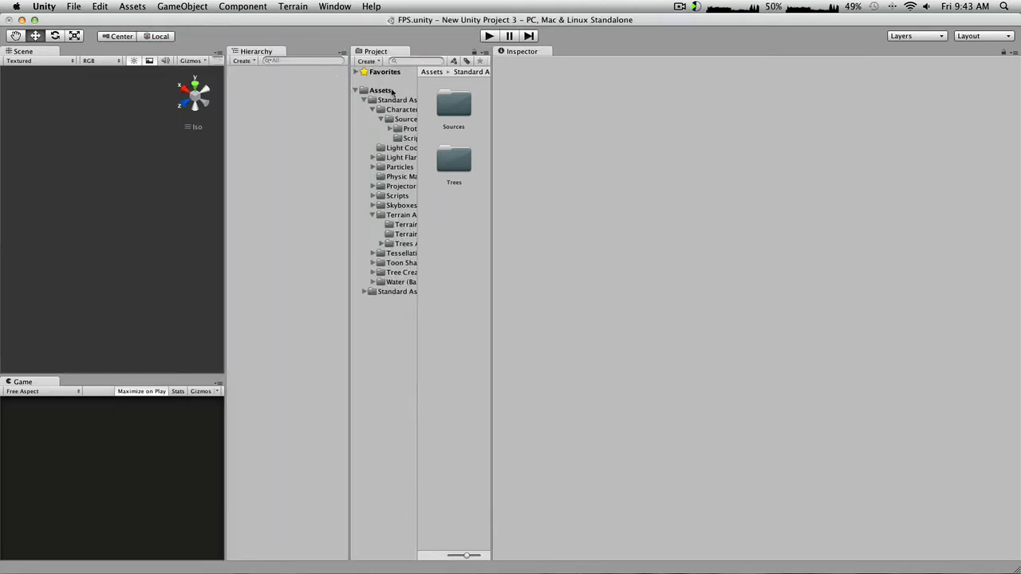
# Step: Resize the panels for a wide Scene view, a narrow Hierarchy and Inspector, and a Project folder tree wide enough for its names
pyautogui.moveTo(488, 192); pyautogui.dragTo(948, 203)
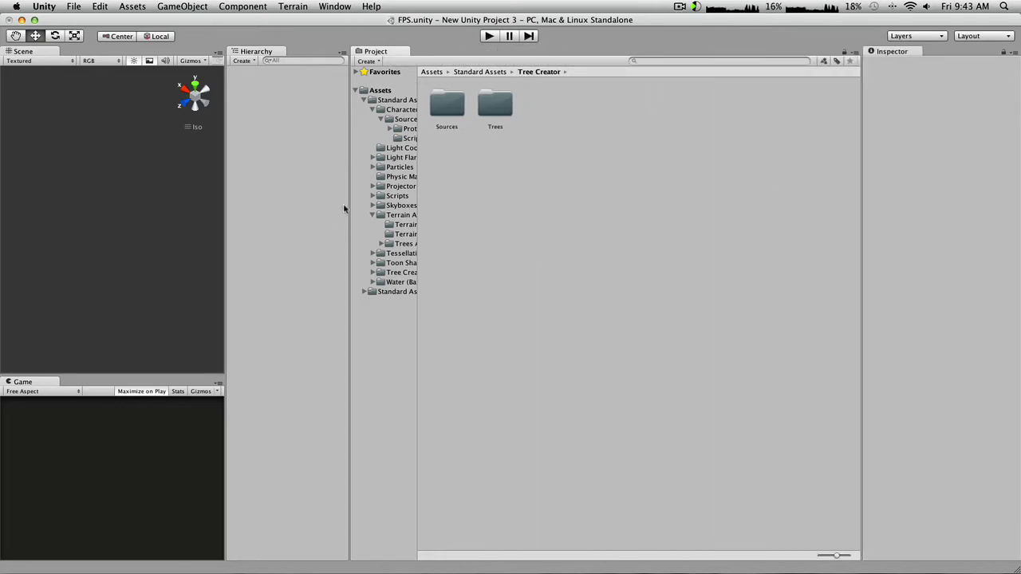
pyautogui.moveTo(349, 206); pyautogui.dragTo(589, 205)
pyautogui.click(268, 53)
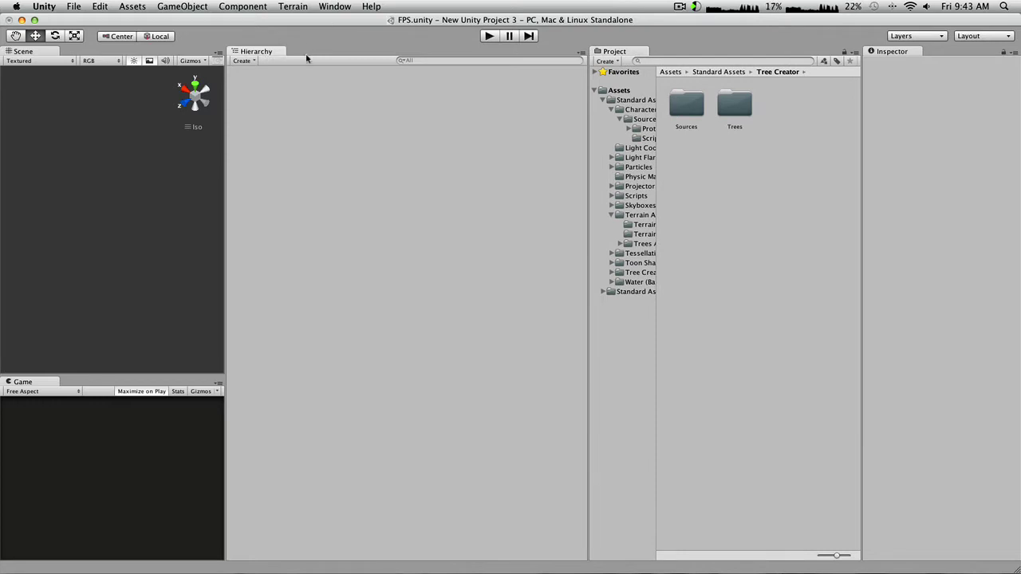
pyautogui.moveTo(227, 166); pyautogui.dragTo(540, 196)
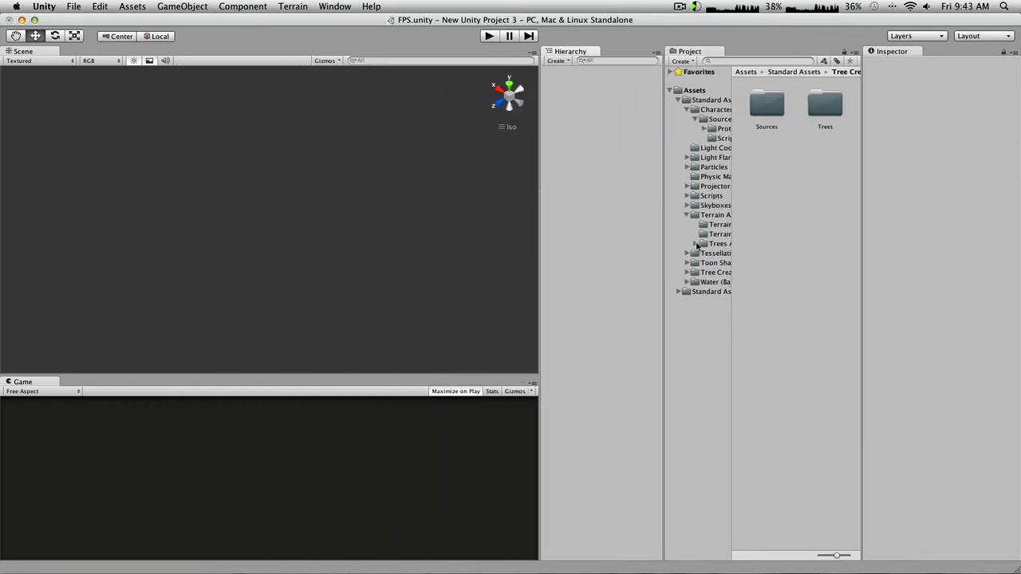
pyautogui.moveTo(734, 243); pyautogui.dragTo(790, 246)
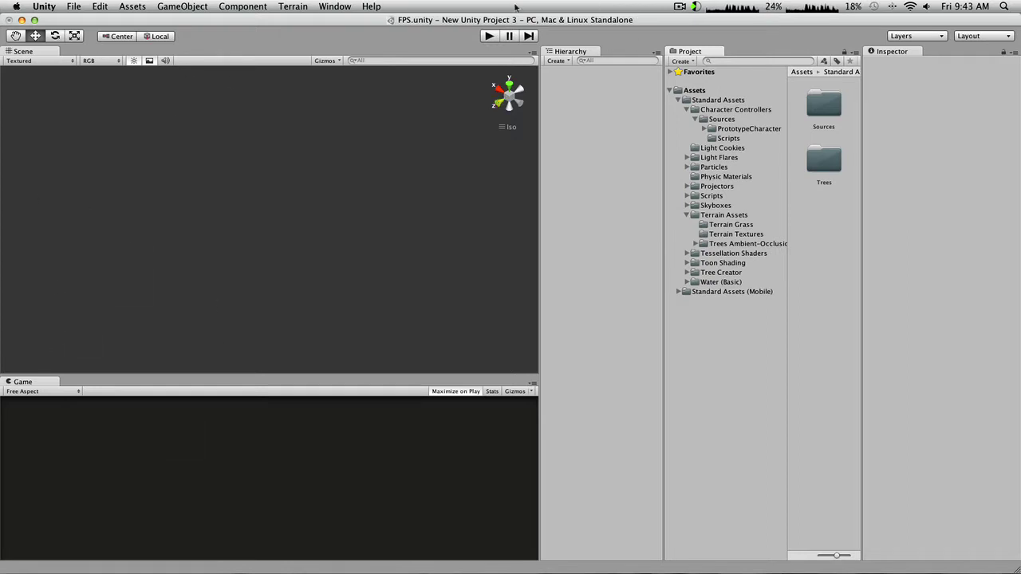
pyautogui.click(657, 53)
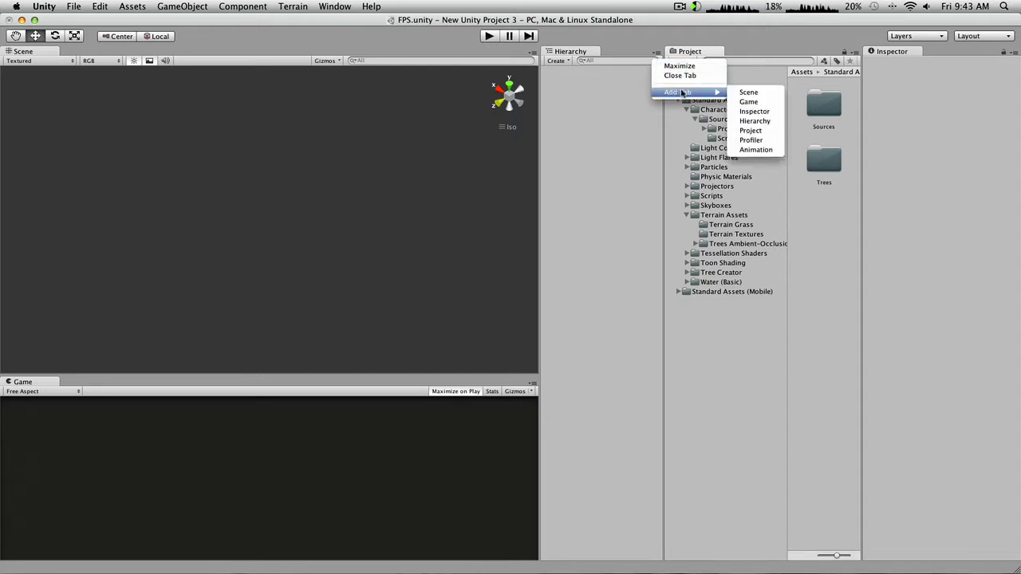
pyautogui.click(658, 49)
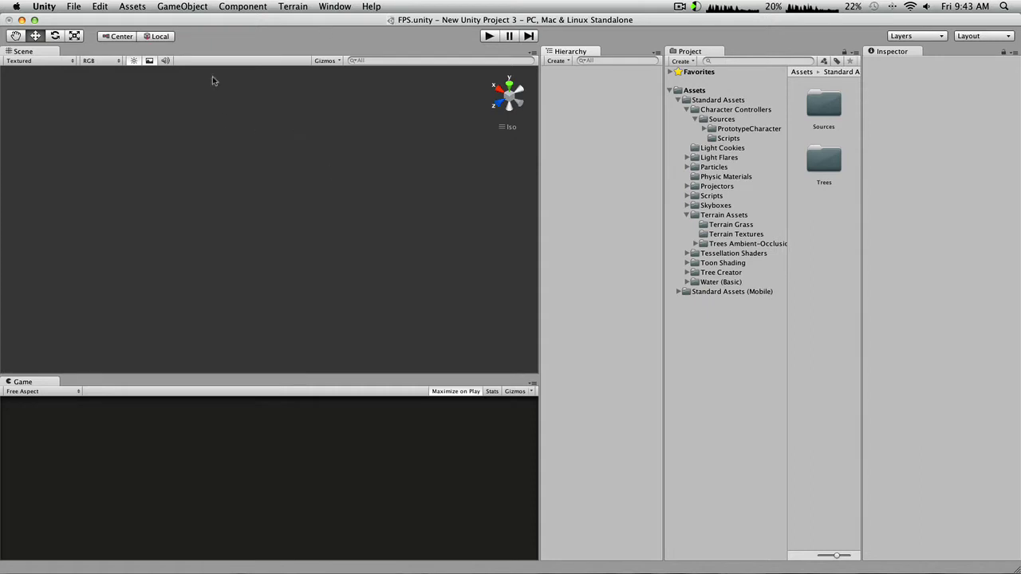
# Step: Switch through the Hand, Move, Rotate and Scale tools and end with the Hand tool active
pyautogui.click(15, 36)
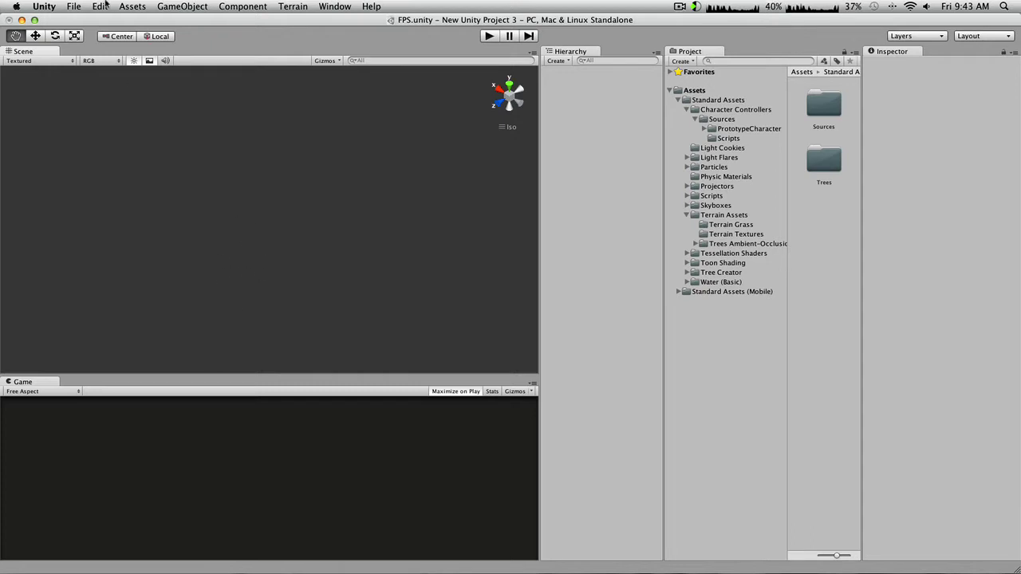
pyautogui.click(36, 36)
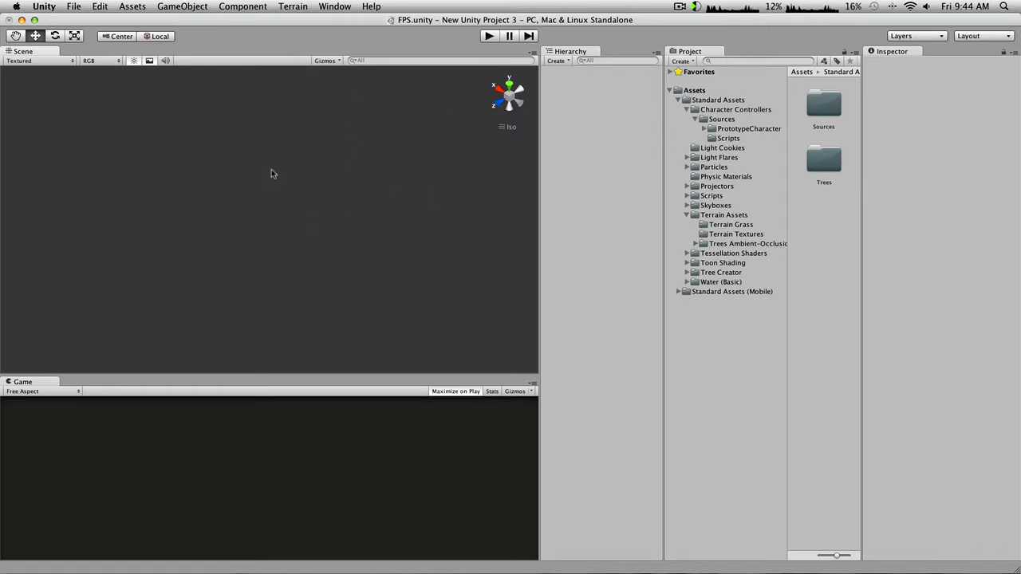
pyautogui.click(55, 36)
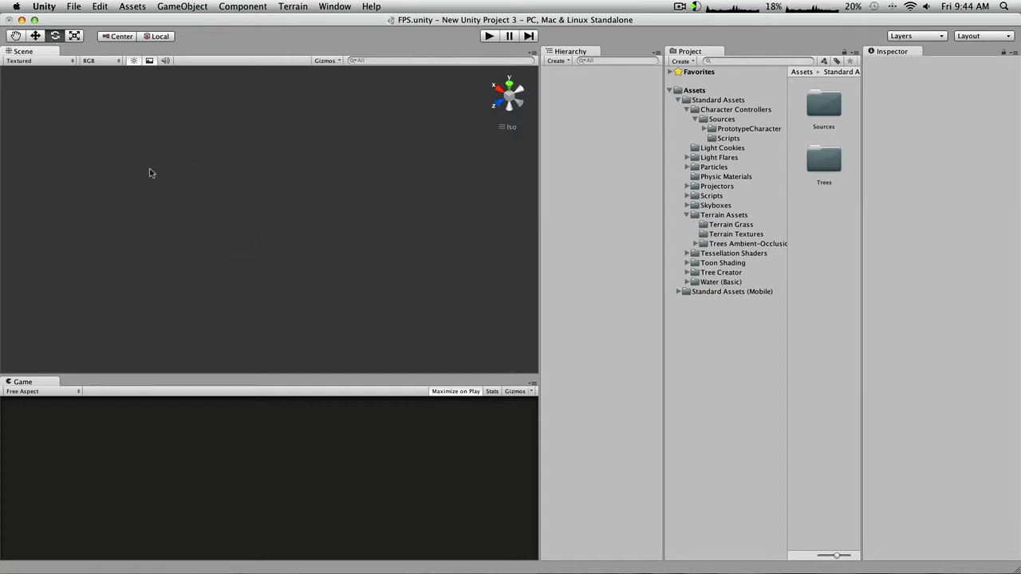
pyautogui.click(77, 38)
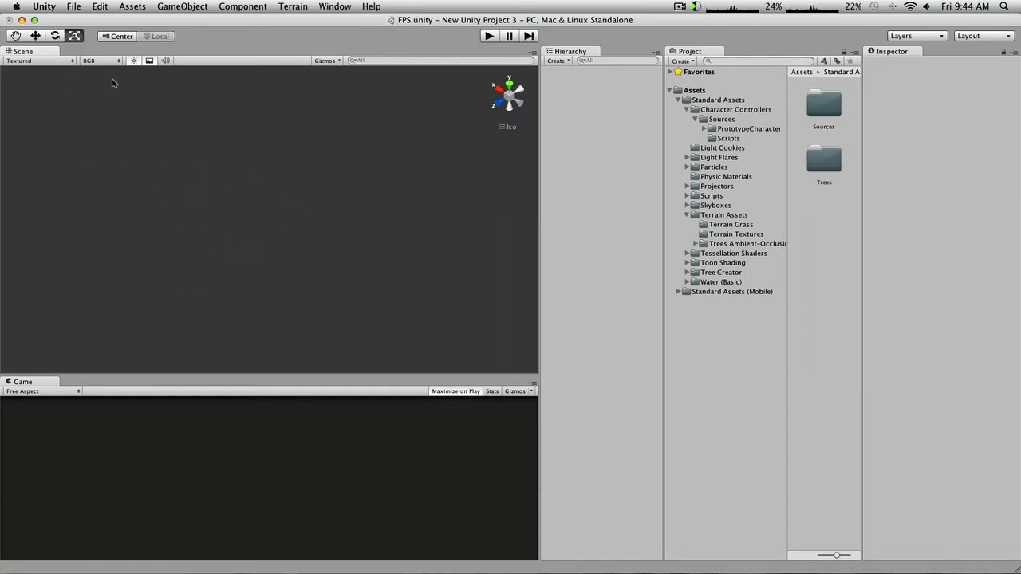
pyautogui.click(16, 38)
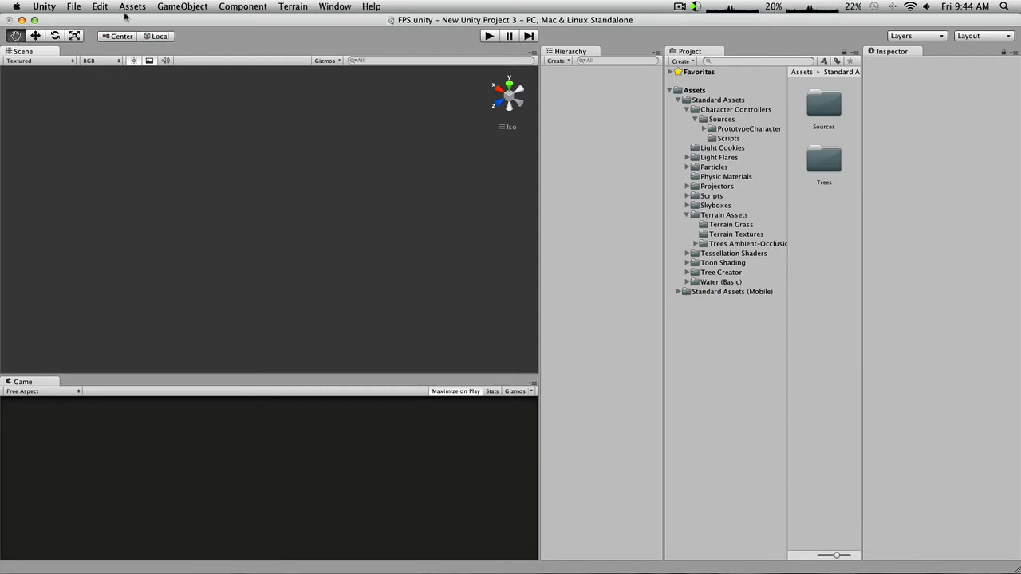
# Step: Create a new terrain in the scene and set its scale to 50 on the X, Y and Z axes
pyautogui.click(299, 6)
pyautogui.click(311, 22)
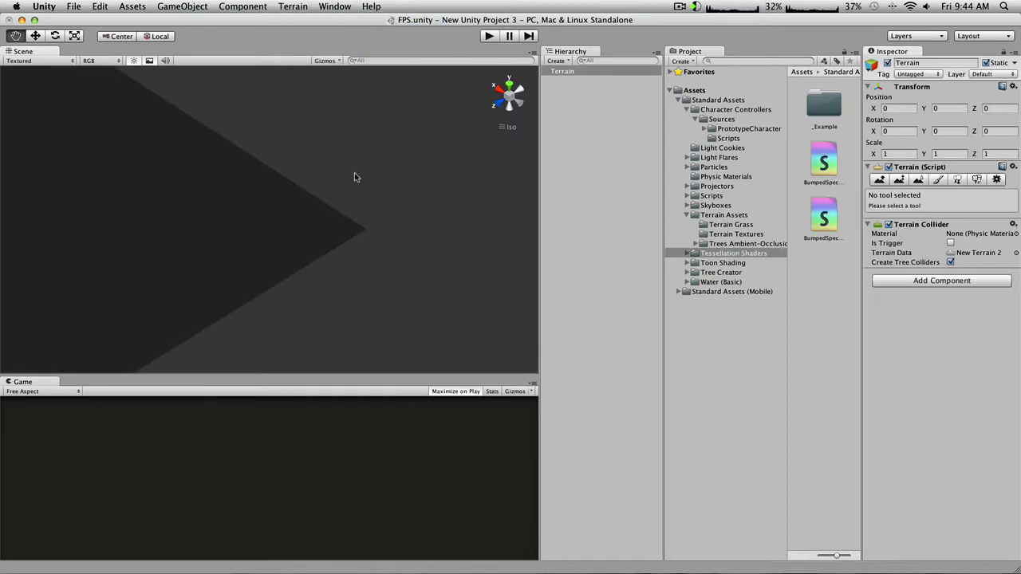
pyautogui.scroll(-3, 228, 229)
pyautogui.moveTo(143, 213); pyautogui.dragTo(367, 227)
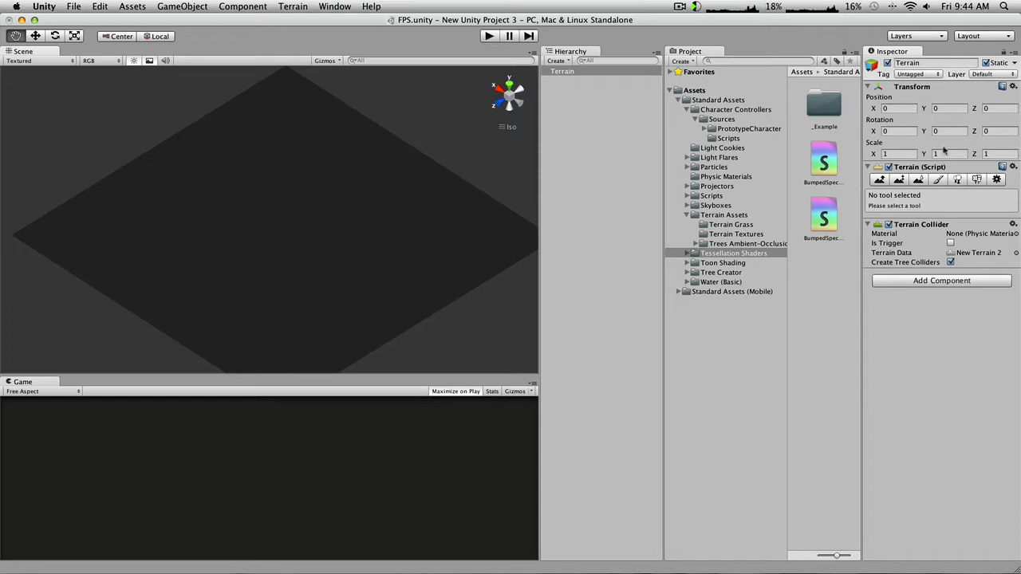
pyautogui.click(905, 154)
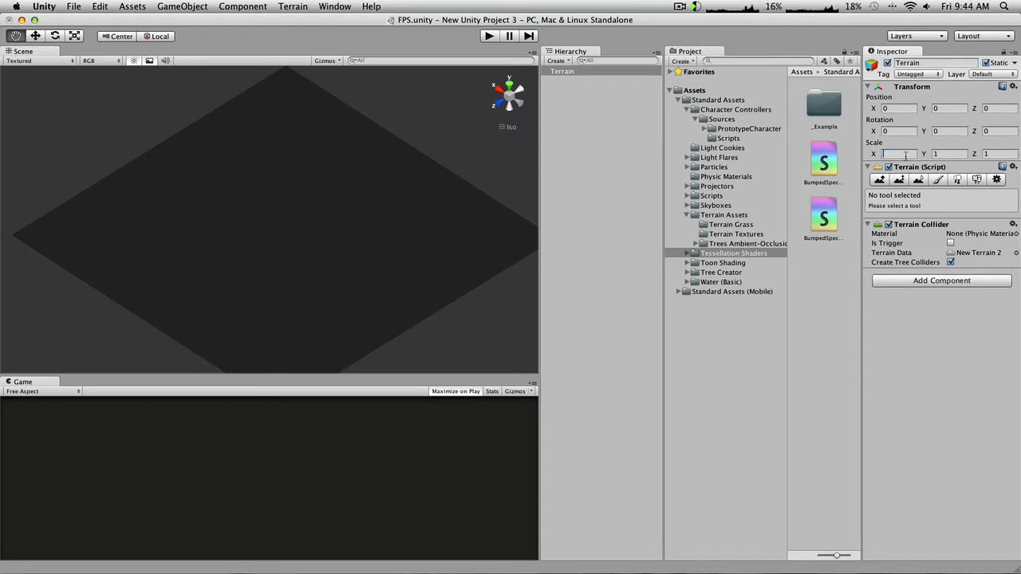
pyautogui.click(939, 154)
# Step: Examine the terrain from several angles, then run the scene briefly in play mode and stop it
pyautogui.keyDown('alt'); pyautogui.moveTo(248, 244); pyautogui.dragTo(288, 153); pyautogui.keyUp('alt')
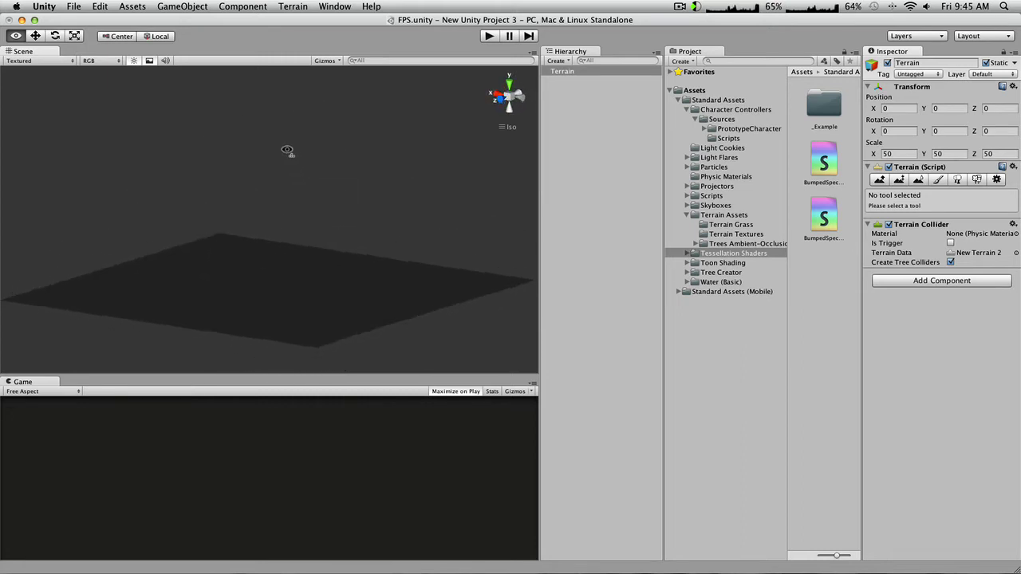
pyautogui.keyDown('alt'); pyautogui.moveTo(313, 289); pyautogui.dragTo(275, 229); pyautogui.keyUp('alt')
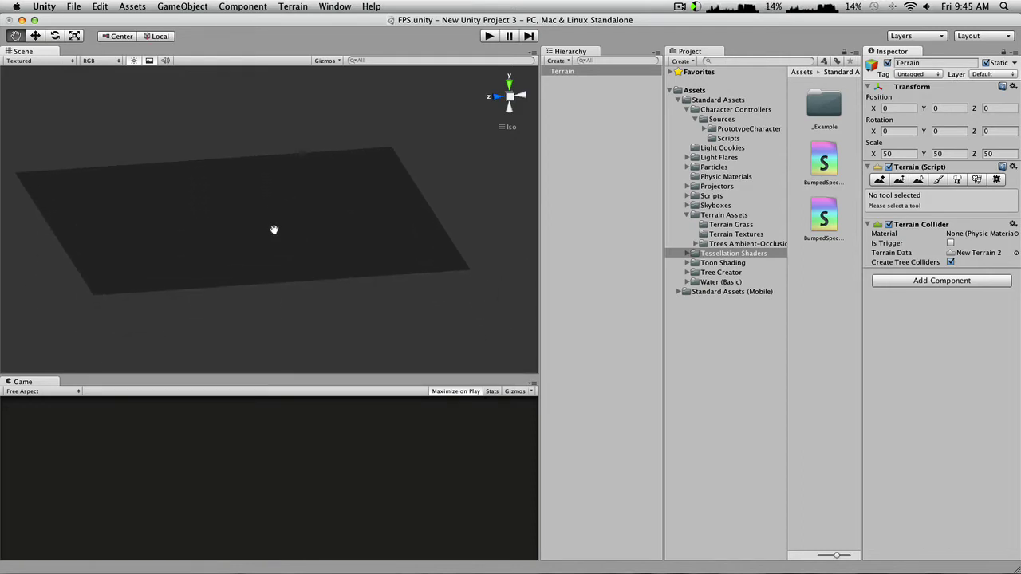
pyautogui.moveTo(254, 236); pyautogui.dragTo(306, 228)
pyautogui.click(487, 36)
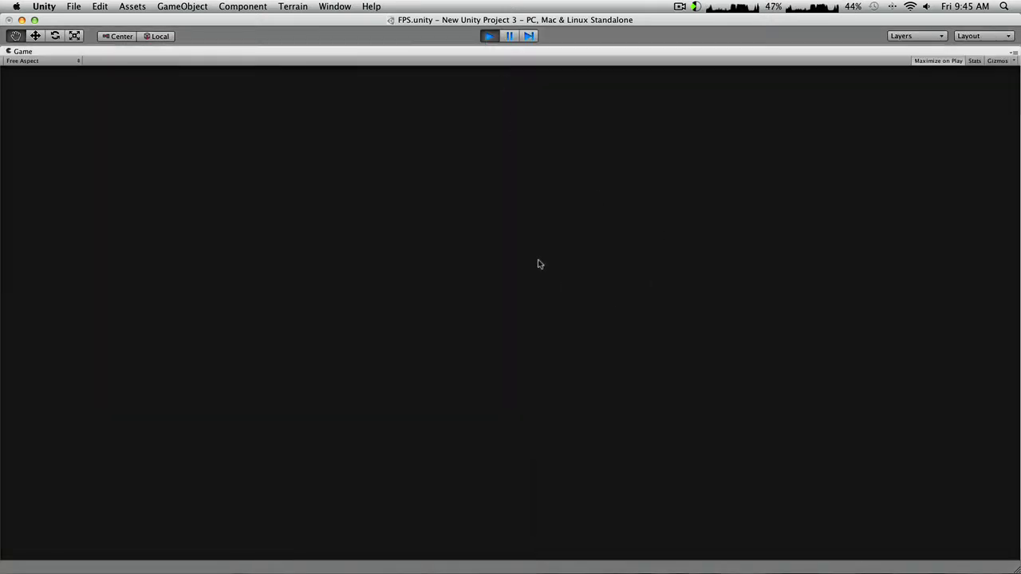
pyautogui.click(490, 36)
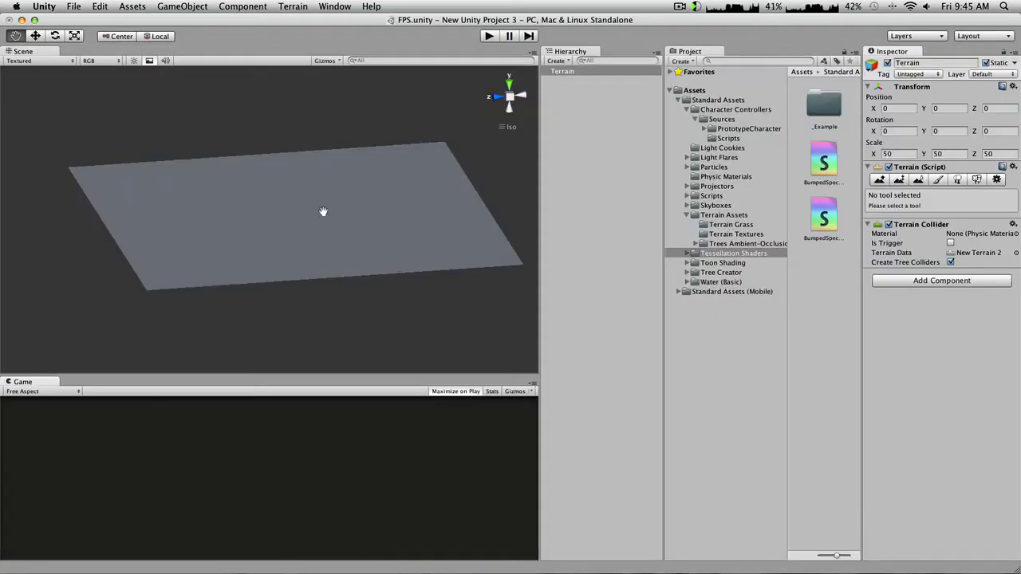
# Step: Add a directional light to illuminate the terrain
pyautogui.keyDown('alt'); pyautogui.moveTo(323, 211); pyautogui.dragTo(474, 230); pyautogui.keyUp('alt')
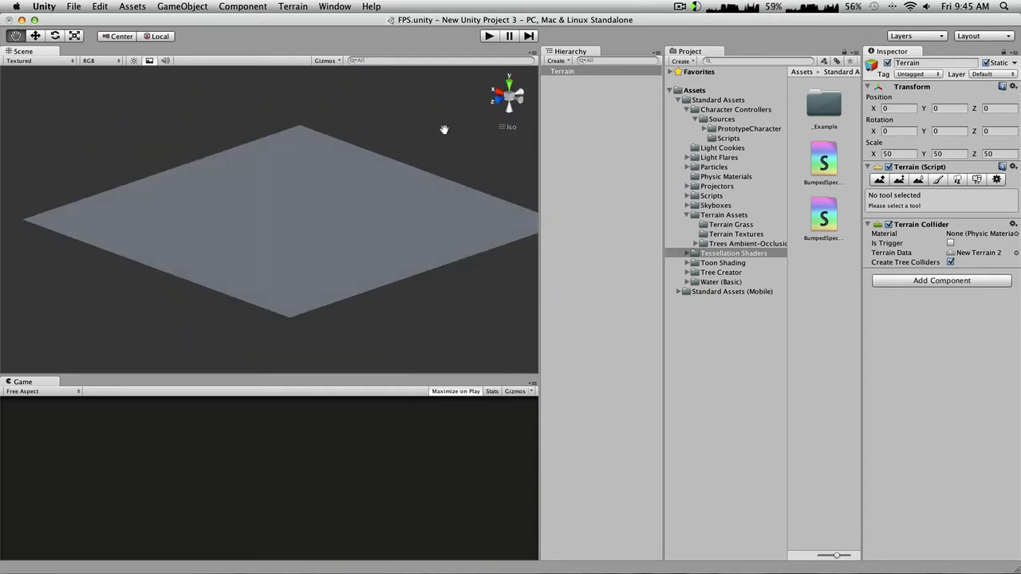
pyautogui.click(197, 8)
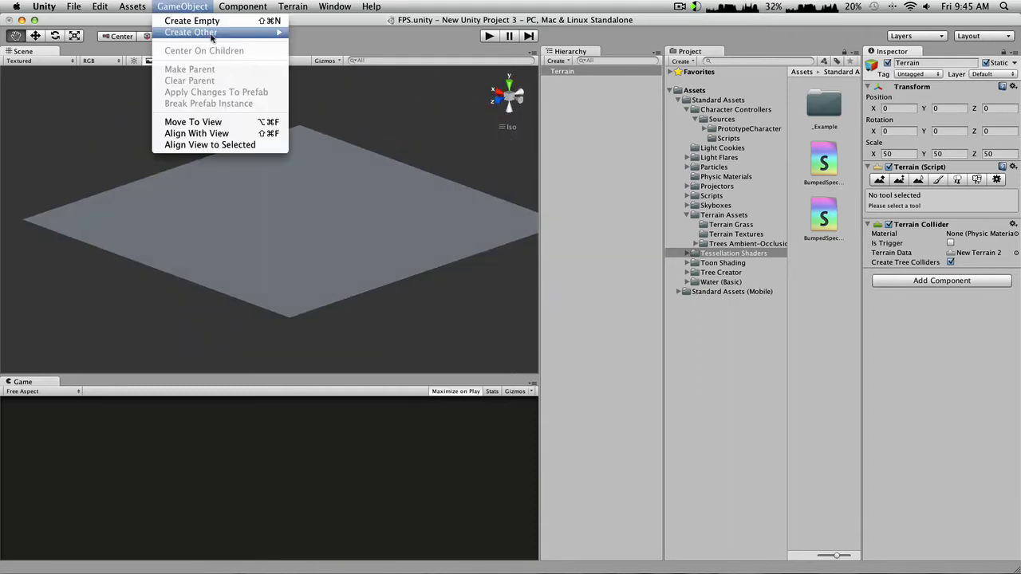
pyautogui.moveTo(212, 37)
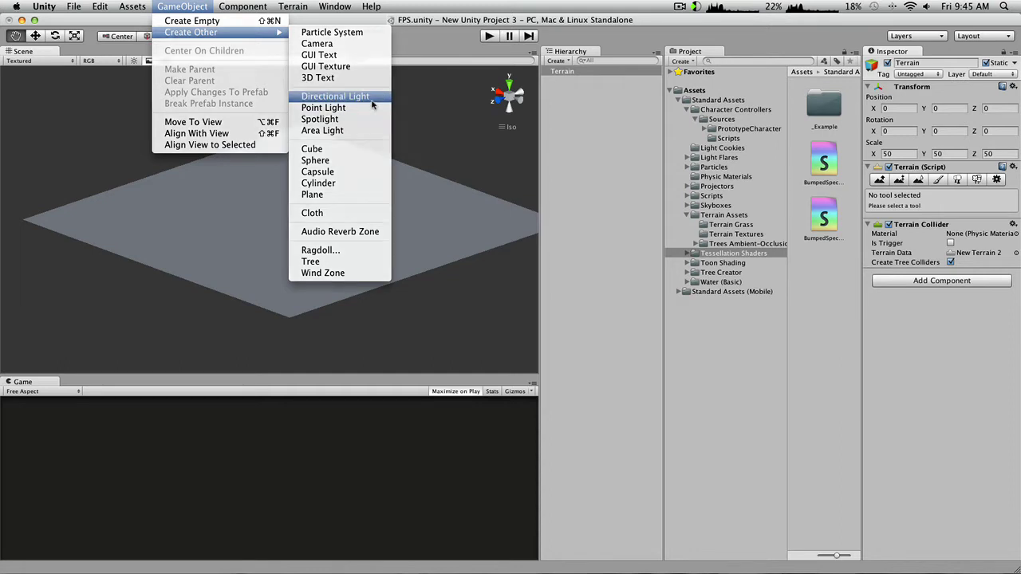
pyautogui.click(372, 99)
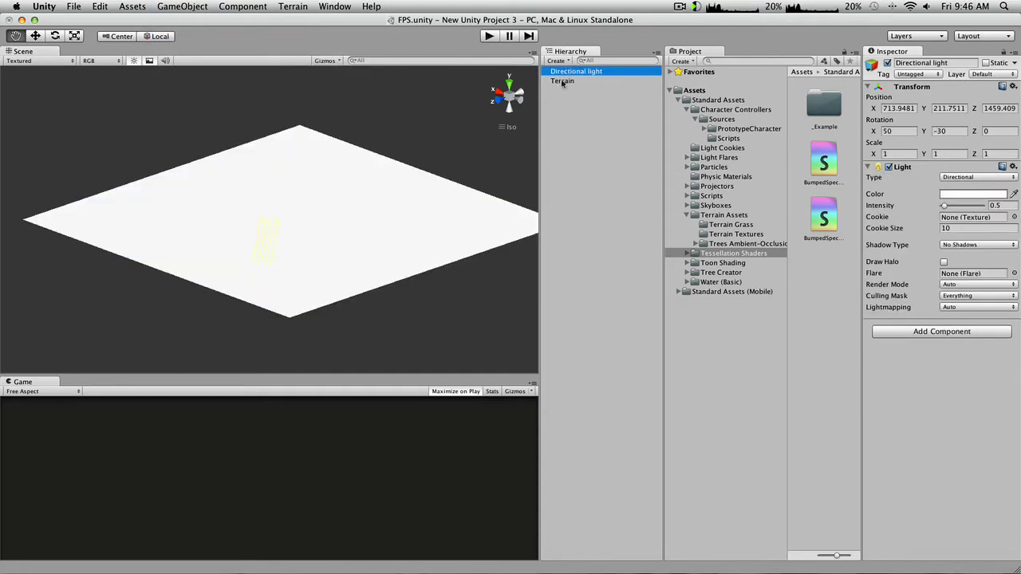
pyautogui.scroll(-5, 212, 133)
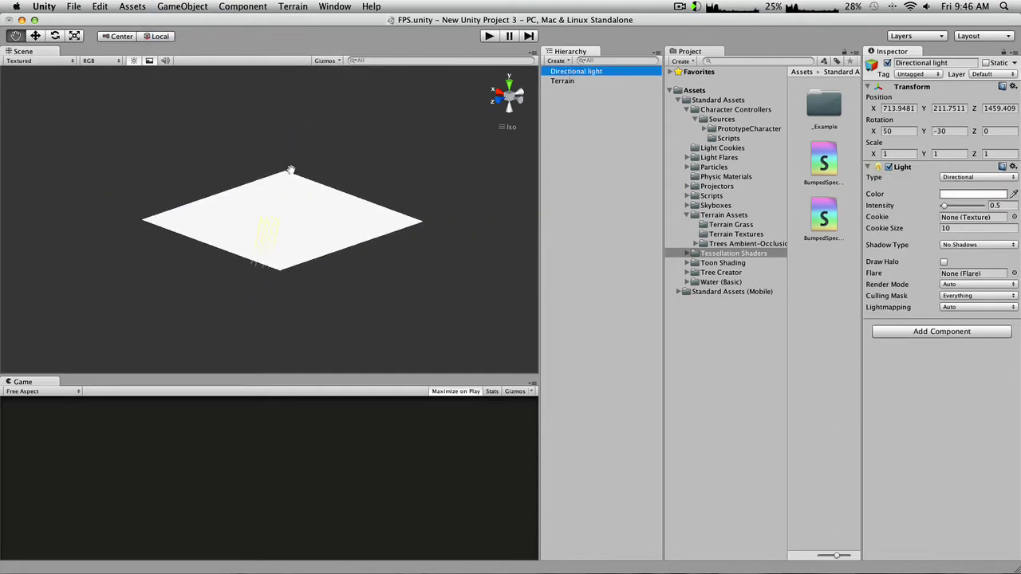
pyautogui.scroll(-3, 291, 170)
pyautogui.scroll(4, 292, 170)
pyautogui.scroll(-2, 283, 191)
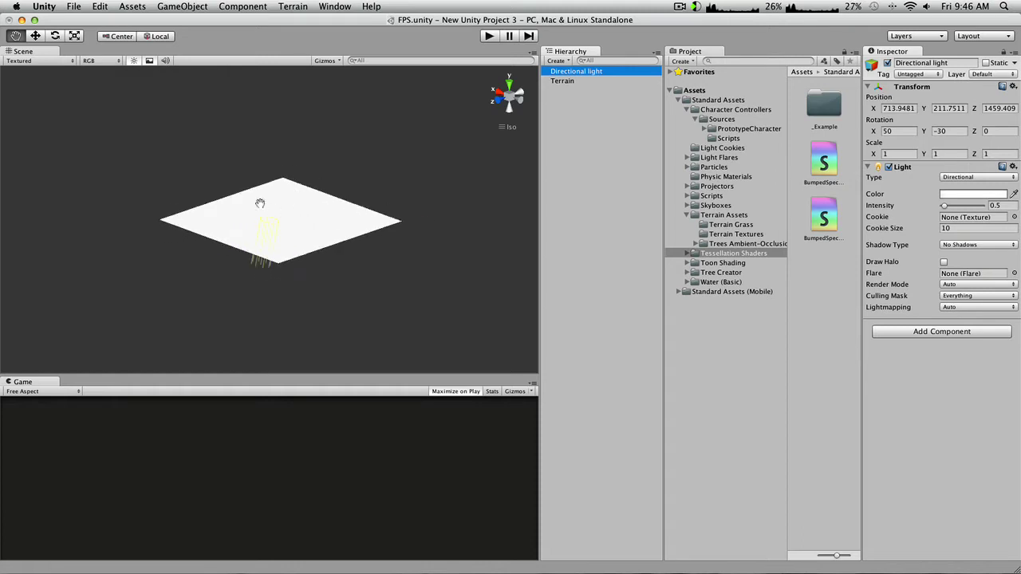
# Step: Move the directional light above the terrain to about (1203, 1377, 613) and rotate it to about (56, 42, 24)
pyautogui.press('w')
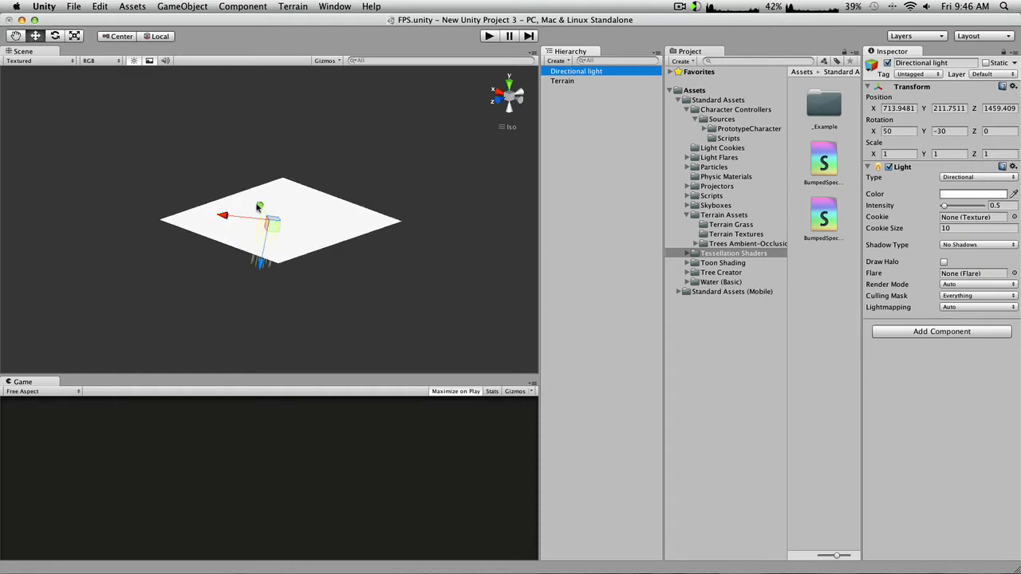
pyautogui.moveTo(270, 225); pyautogui.dragTo(303, 139)
pyautogui.click(55, 36)
pyautogui.moveTo(288, 86)
pyautogui.mouseDown()
pyautogui.moveTo(323, 124)
pyautogui.moveTo(335, 92)
pyautogui.moveTo(243, 165)
pyautogui.moveTo(173, 189)
pyautogui.moveTo(230, 158)
pyautogui.moveTo(173, 210)
pyautogui.moveTo(274, 147)
pyautogui.mouseUp()
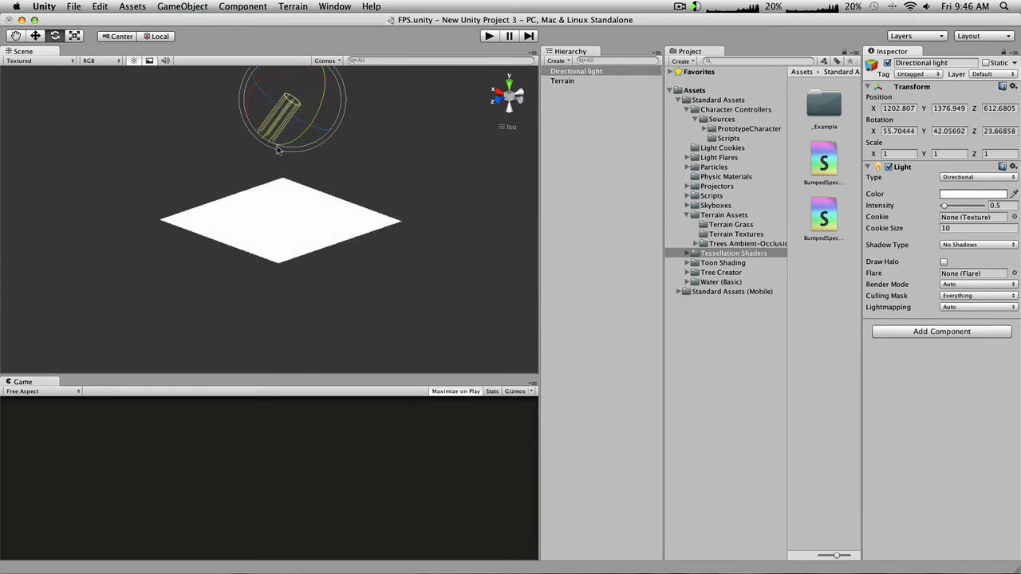
# Step: Place the First Person Controller from the Character Controllers assets on the terrain at about X 1592, Z 1357
pyautogui.click(556, 83)
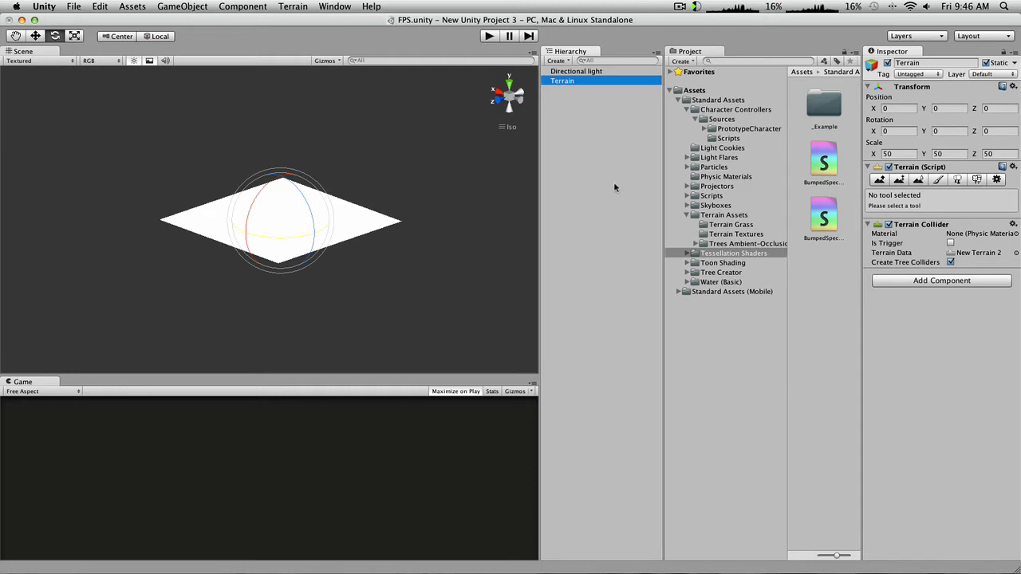
pyautogui.click(715, 111)
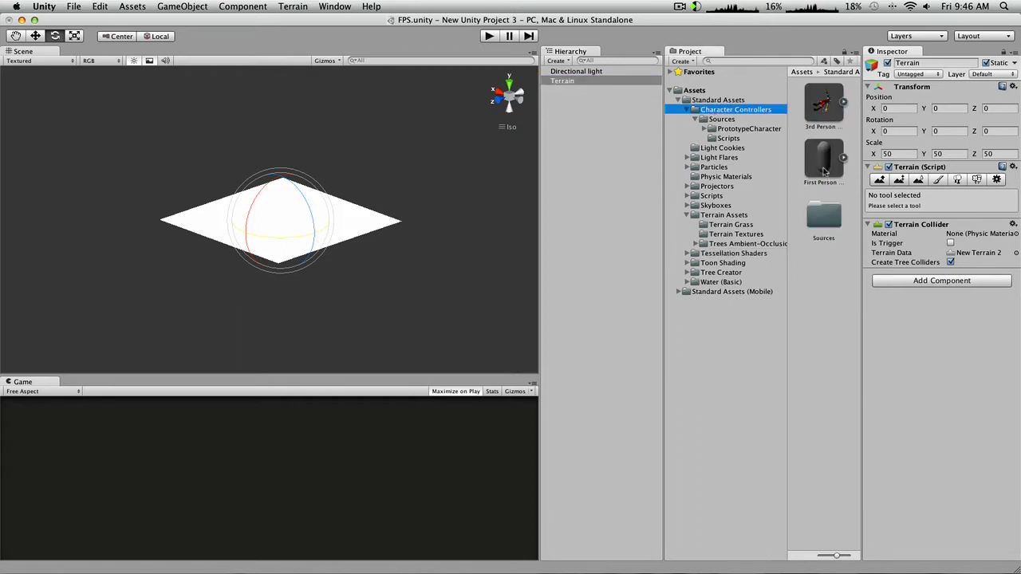
pyautogui.keyDown('alt'); pyautogui.moveTo(435, 253); pyautogui.dragTo(136, 247); pyautogui.keyUp('alt')
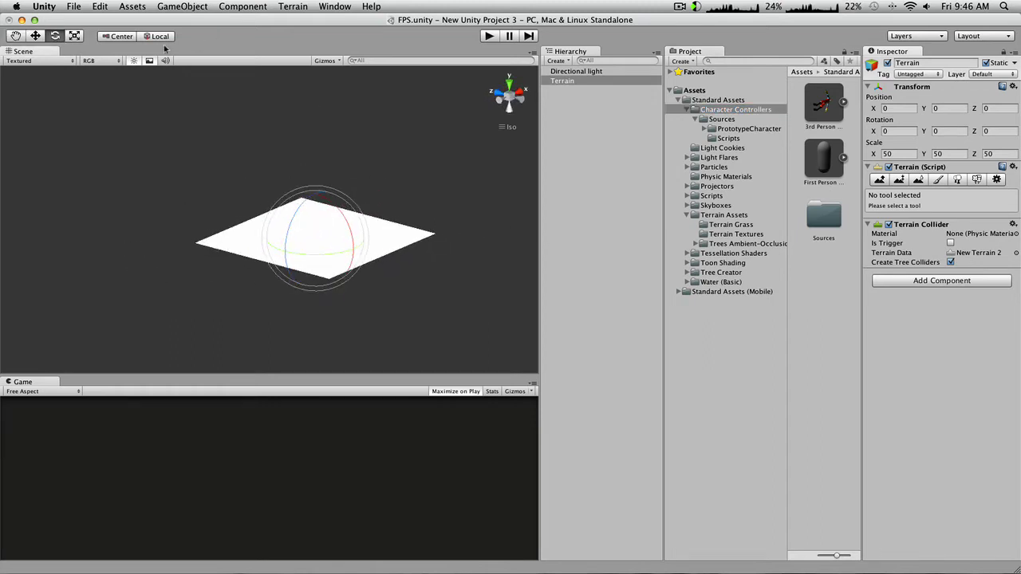
pyautogui.click(14, 35)
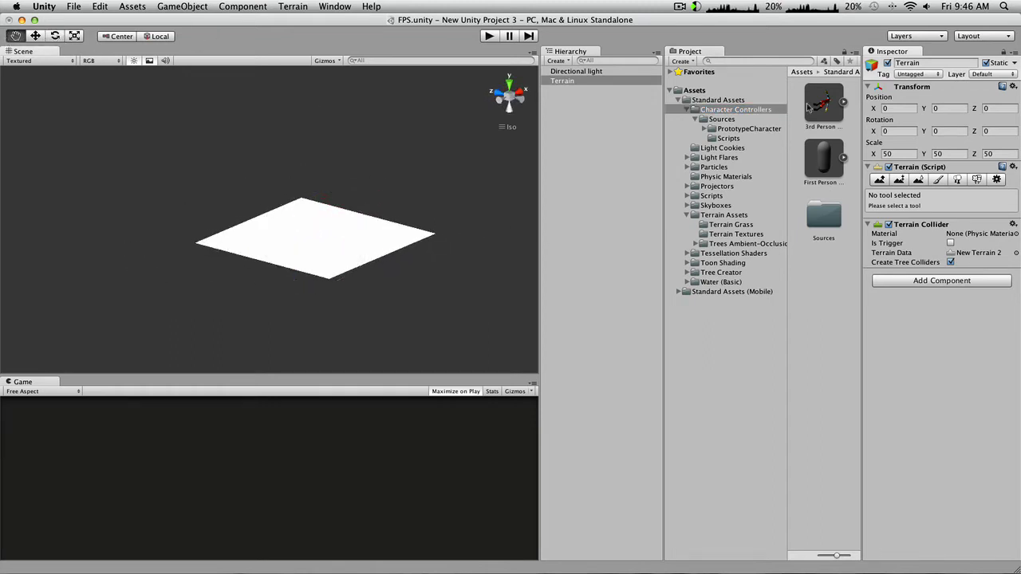
pyautogui.moveTo(825, 162); pyautogui.dragTo(308, 218)
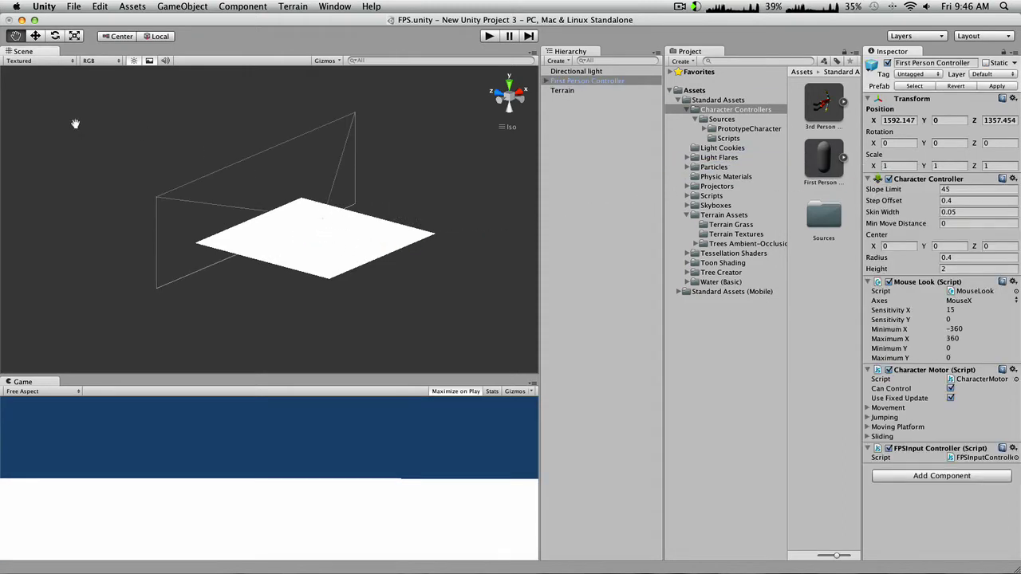
# Step: Raise the First Person Controller above the terrain surface to a Y position of about 2.95
pyautogui.scroll(5, 311, 227)
pyautogui.scroll(5, 320, 243)
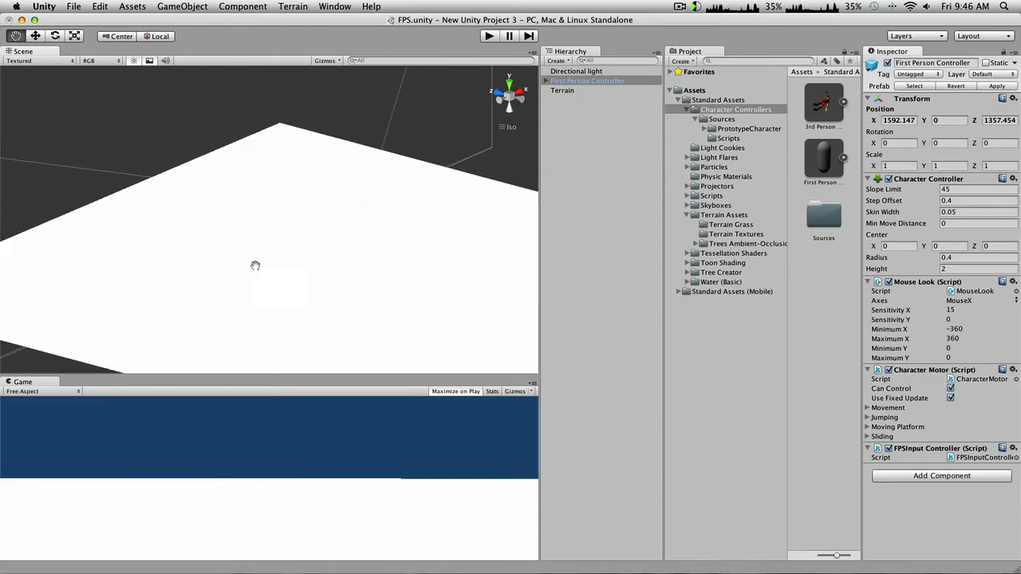
pyautogui.scroll(5, 265, 202)
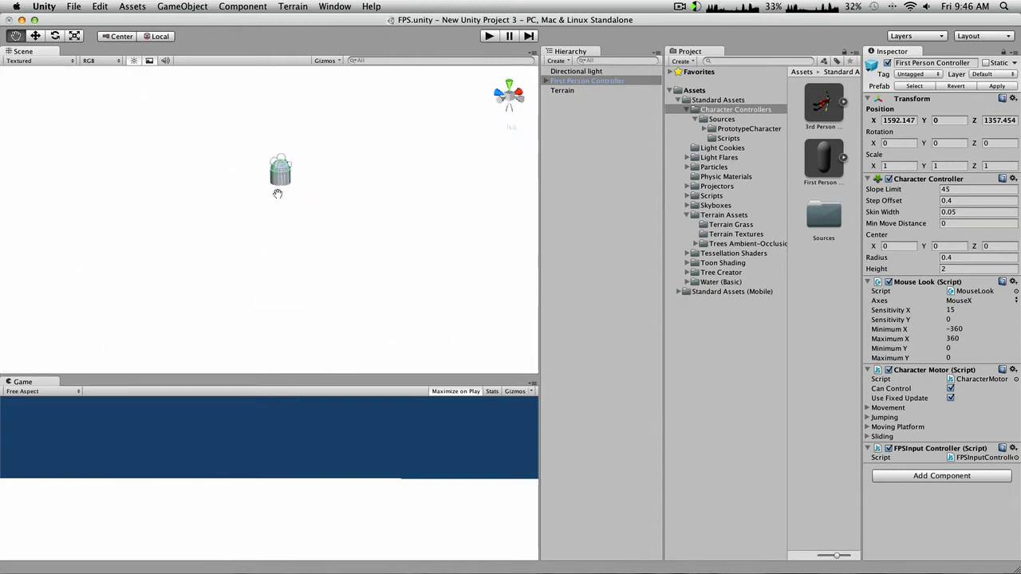
pyautogui.click(37, 36)
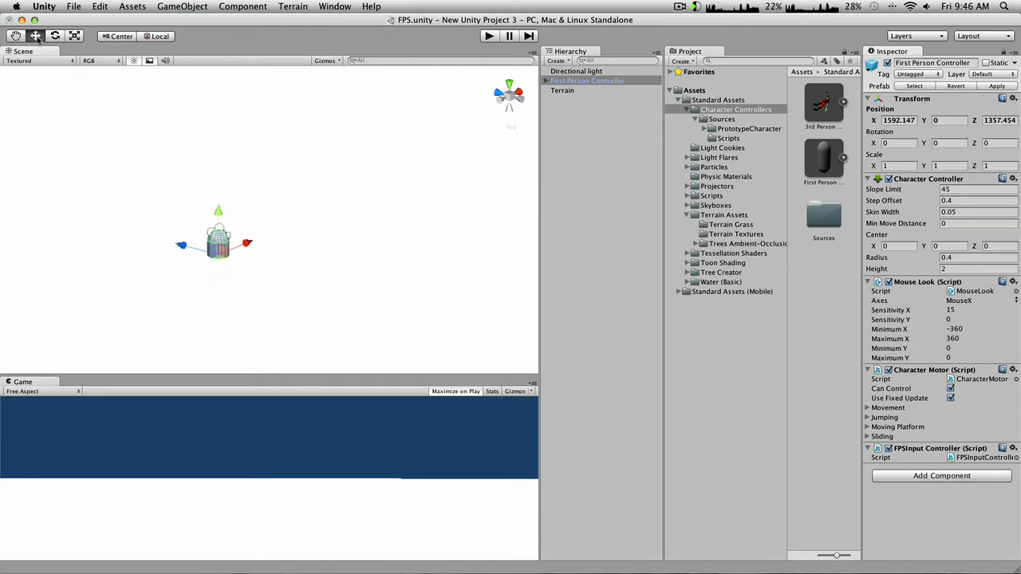
pyautogui.moveTo(218, 212); pyautogui.dragTo(221, 152)
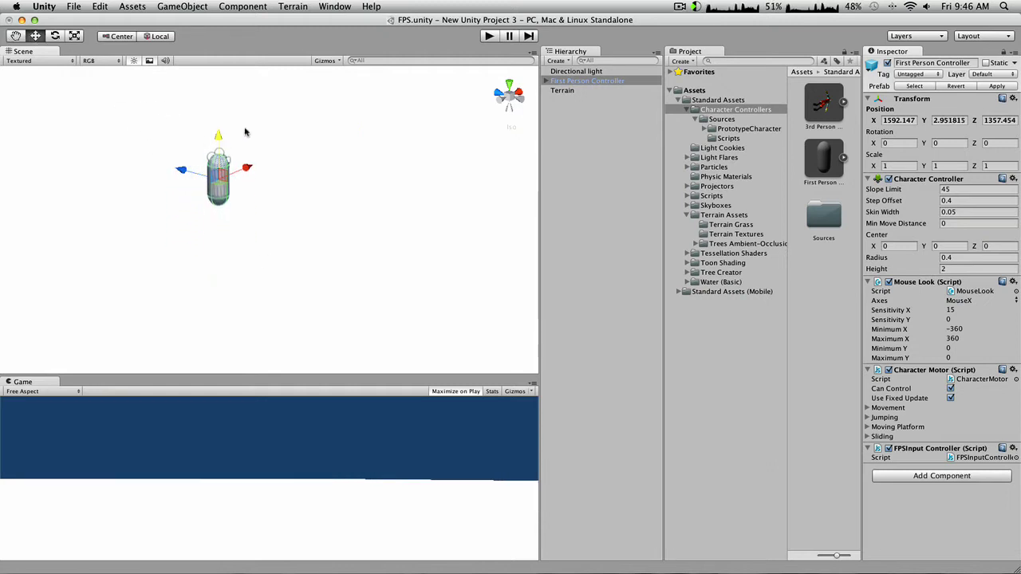
# Step: Run the scene briefly in play mode to test the First Person Controller, and stop it
pyautogui.keyDown('alt'); pyautogui.moveTo(149, 137); pyautogui.dragTo(293, 237); pyautogui.keyUp('alt')
pyautogui.click(489, 36)
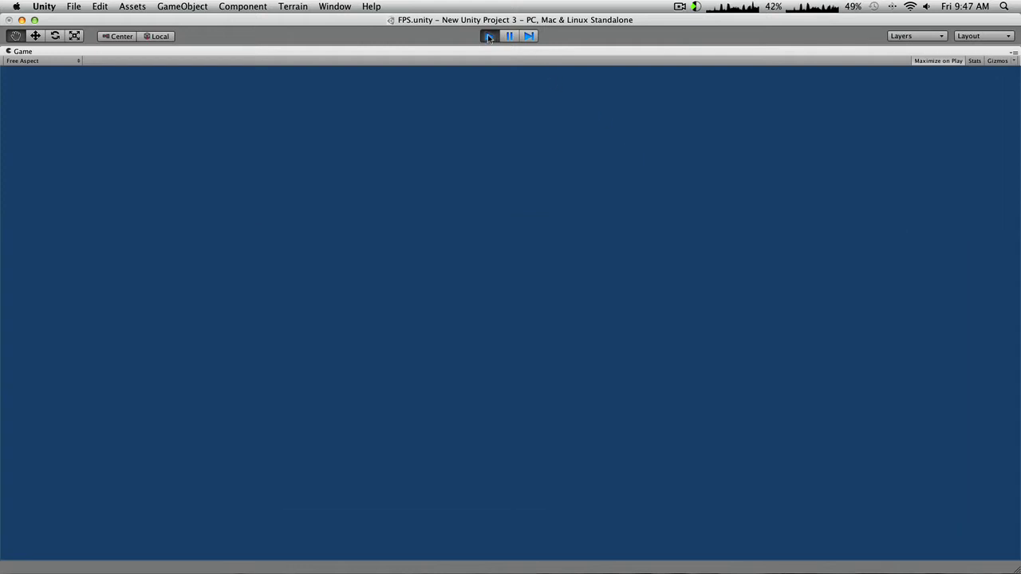
pyautogui.click(488, 35)
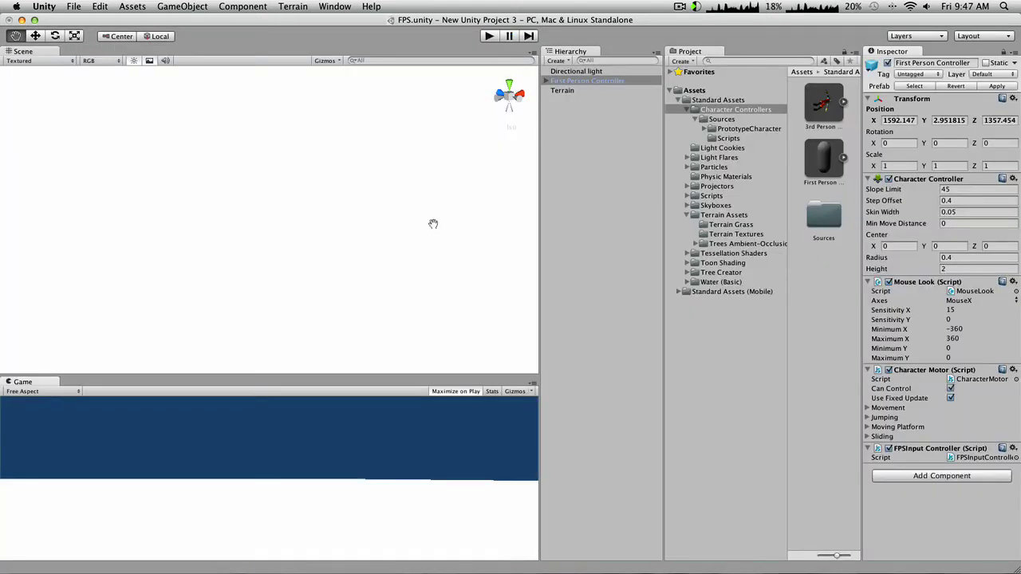
pyautogui.scroll(-8, 434, 223)
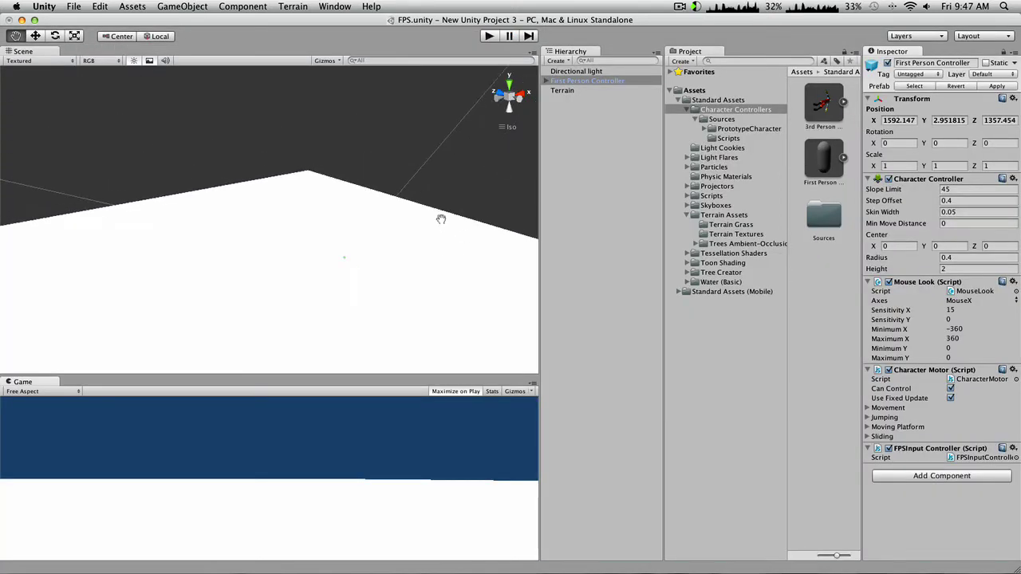
# Step: Activate the terrain's Paint Texture tool and open the dialog for adding a terrain texture
pyautogui.click(563, 91)
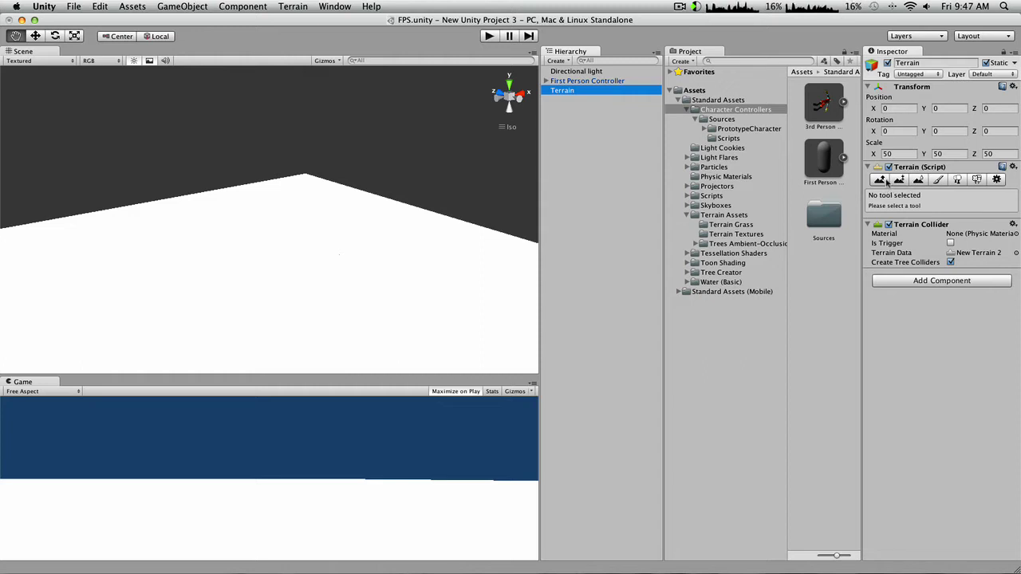
pyautogui.click(938, 180)
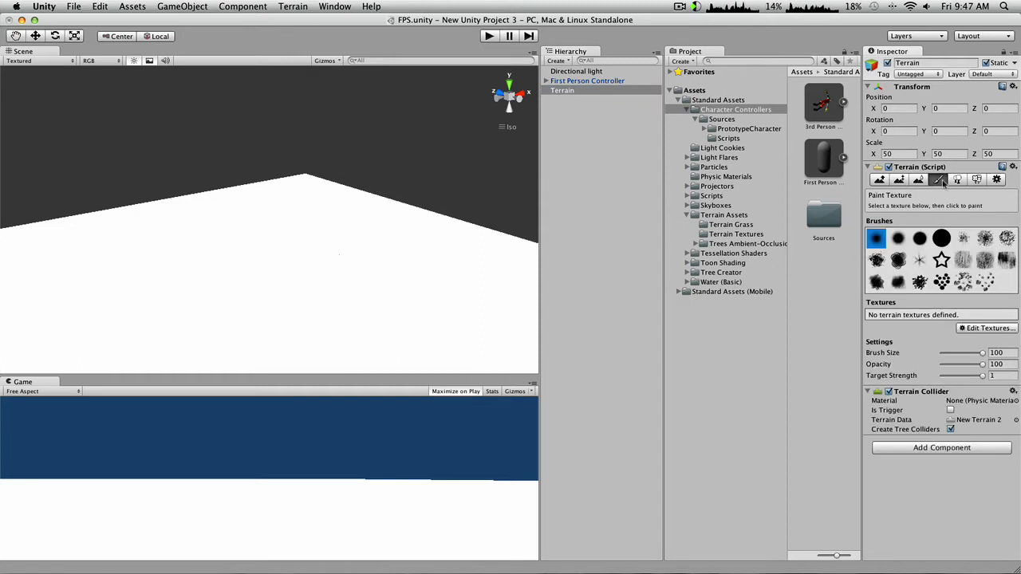
pyautogui.click(579, 91)
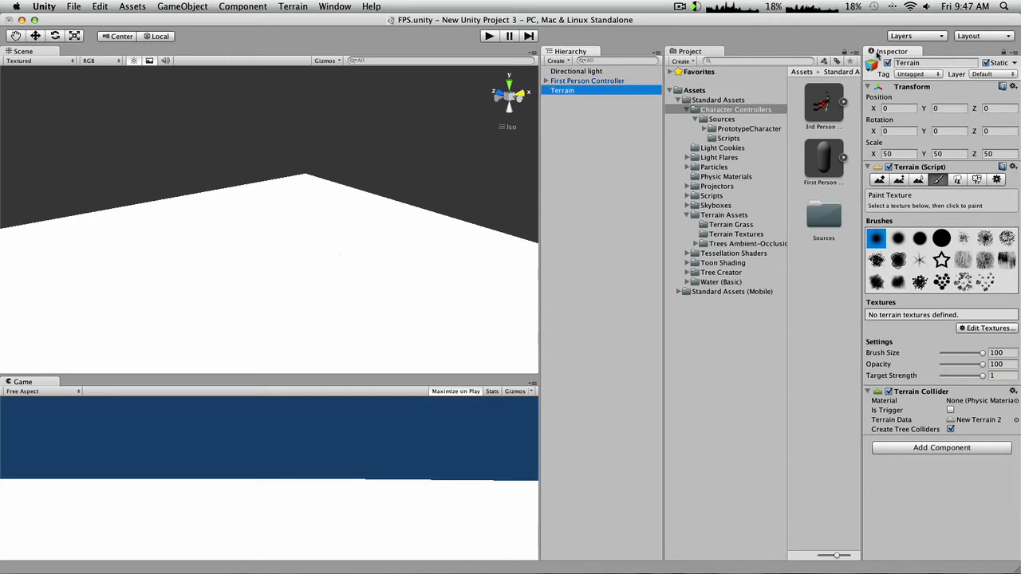
pyautogui.click(940, 179)
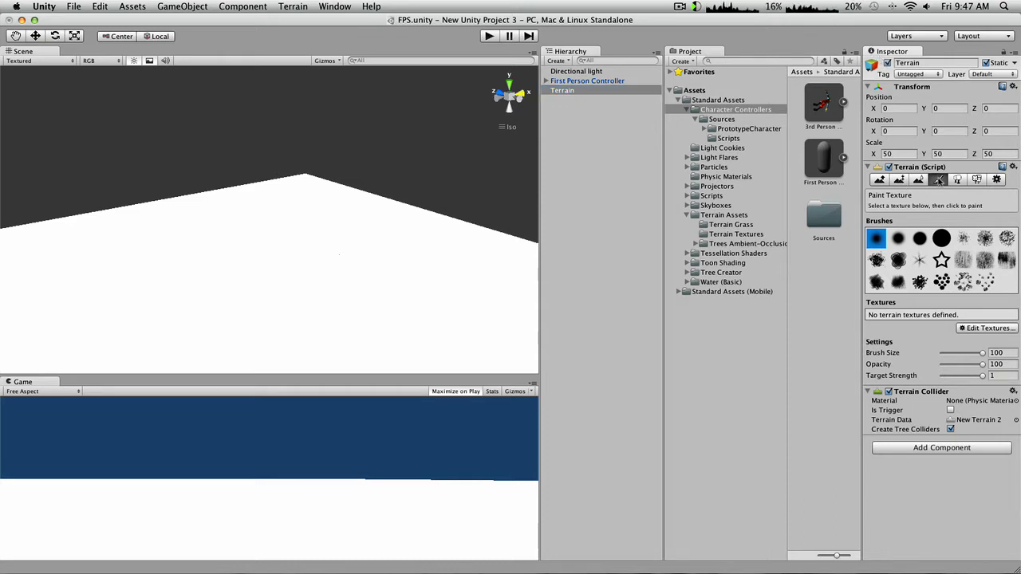
pyautogui.click(986, 327)
pyautogui.click(986, 338)
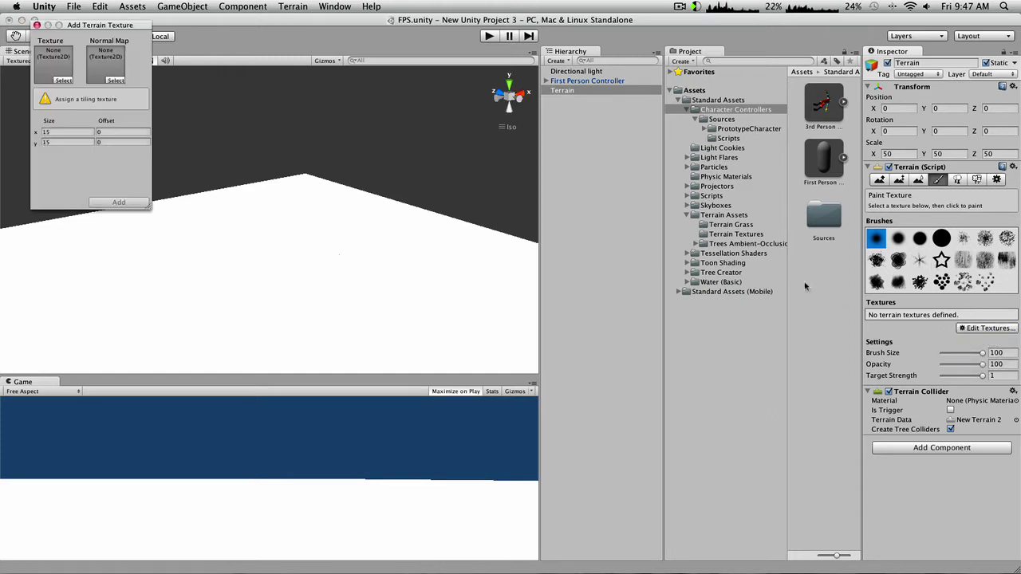
# Step: Choose Grass (Hill) as the texture and add it to the terrain
pyautogui.click(64, 81)
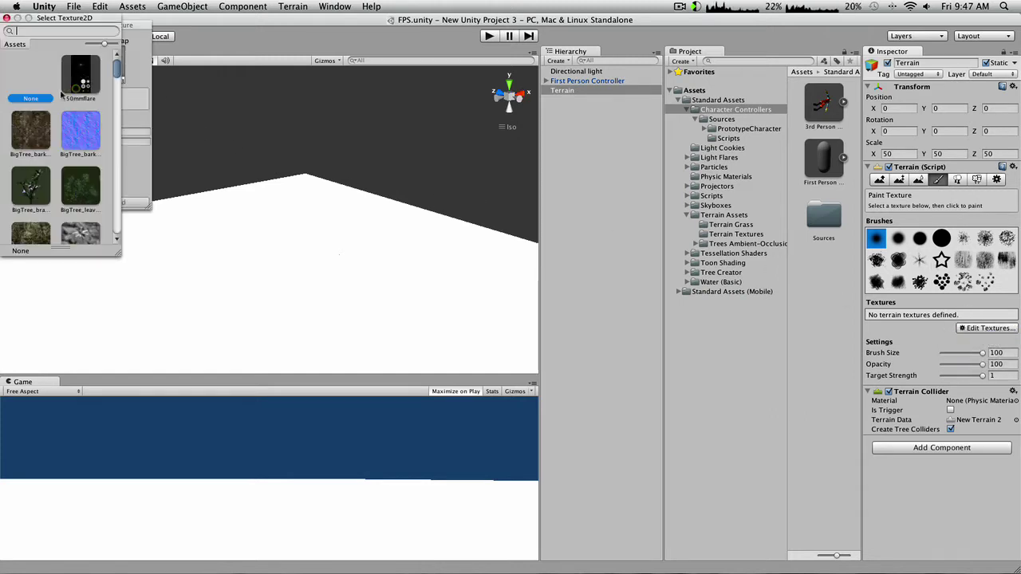
pyautogui.scroll(-10, 48, 159)
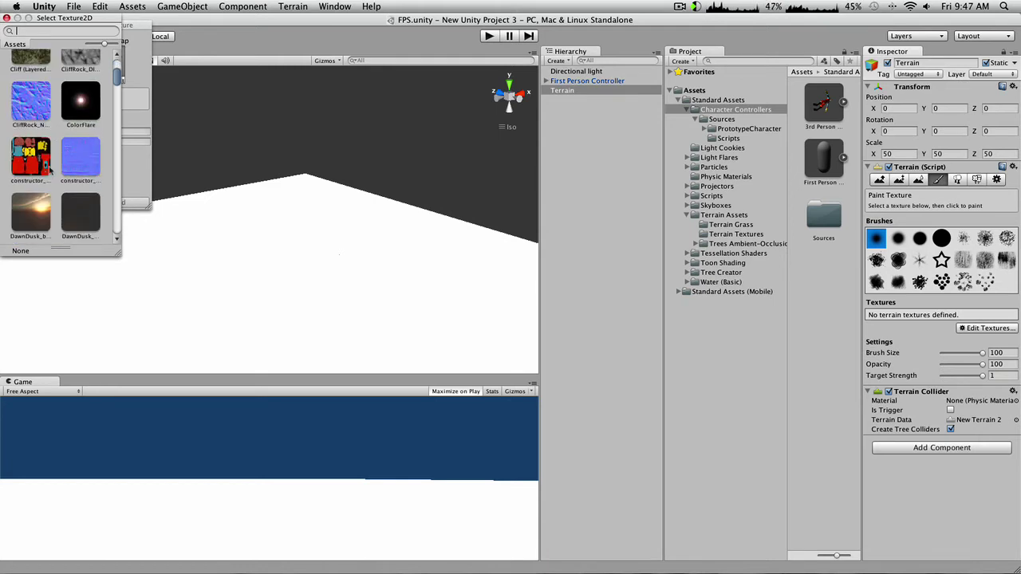
pyautogui.scroll(-10, 49, 170)
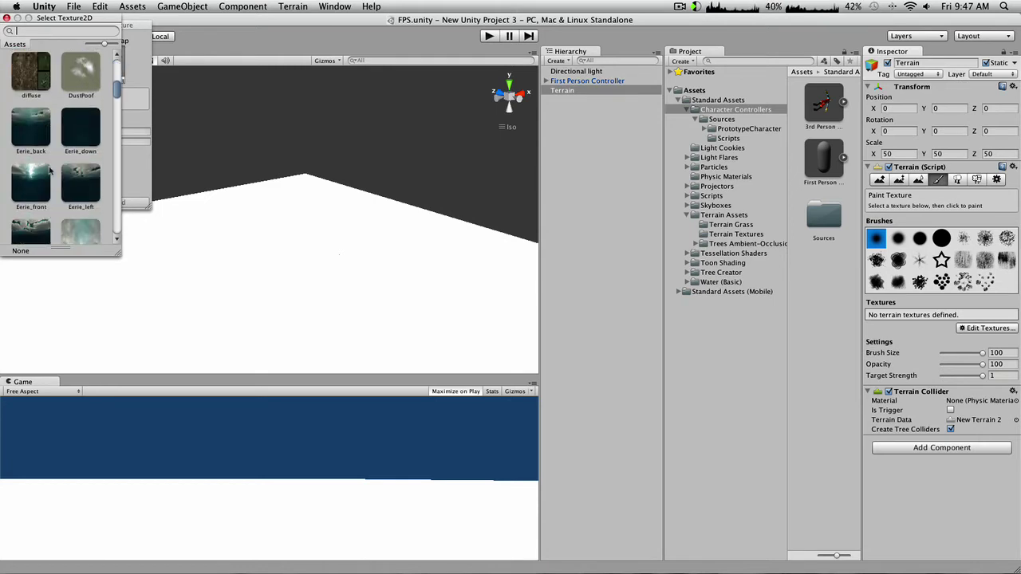
pyautogui.scroll(-10, 50, 170)
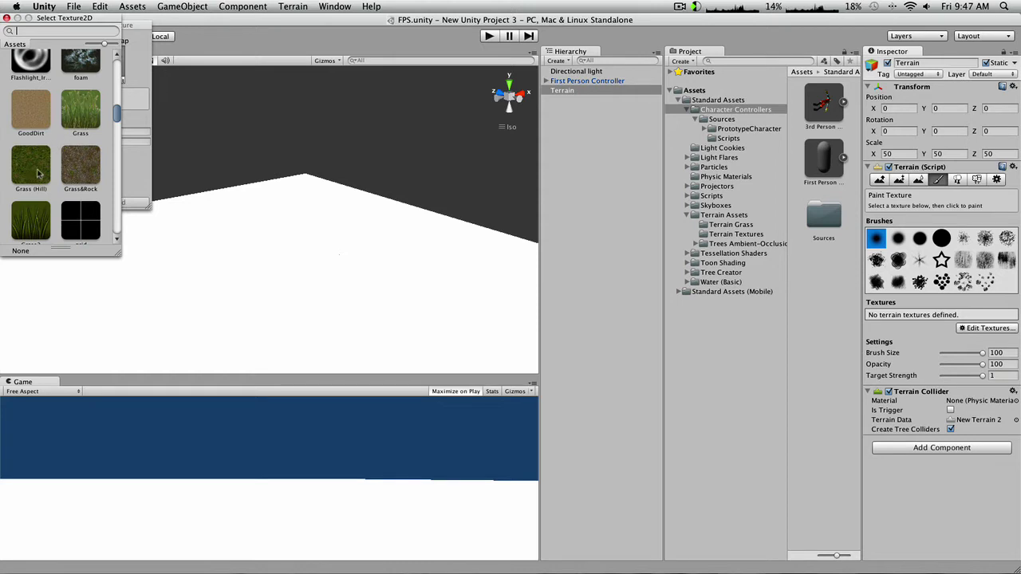
pyautogui.scroll(-1, 40, 172)
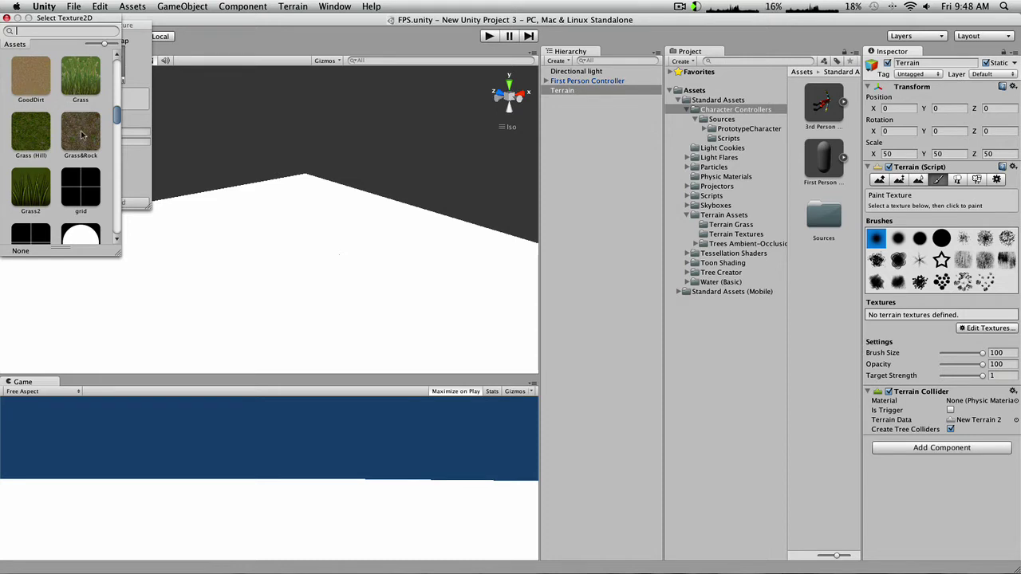
pyautogui.click(27, 140)
pyautogui.click(7, 18)
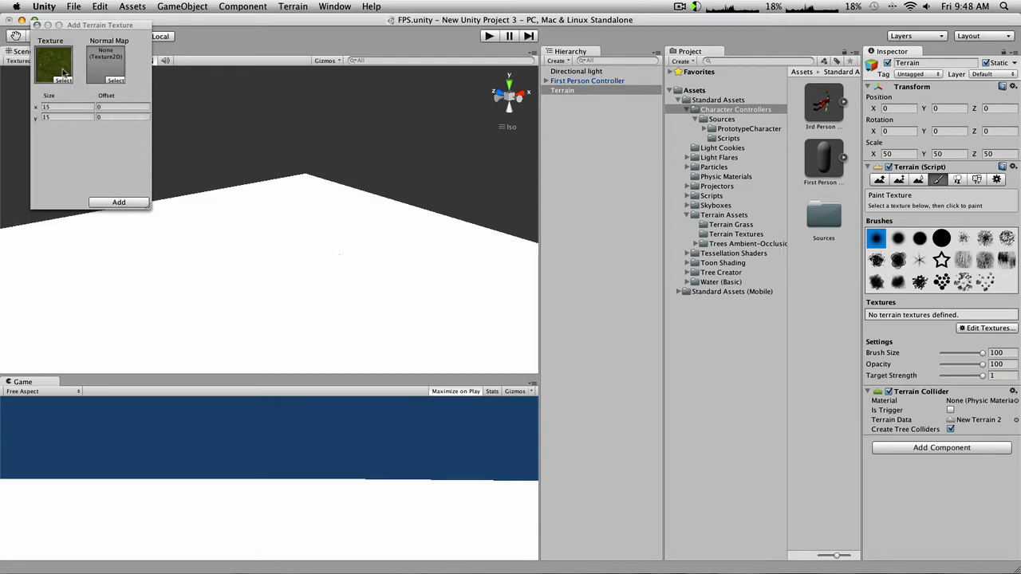
pyautogui.click(120, 202)
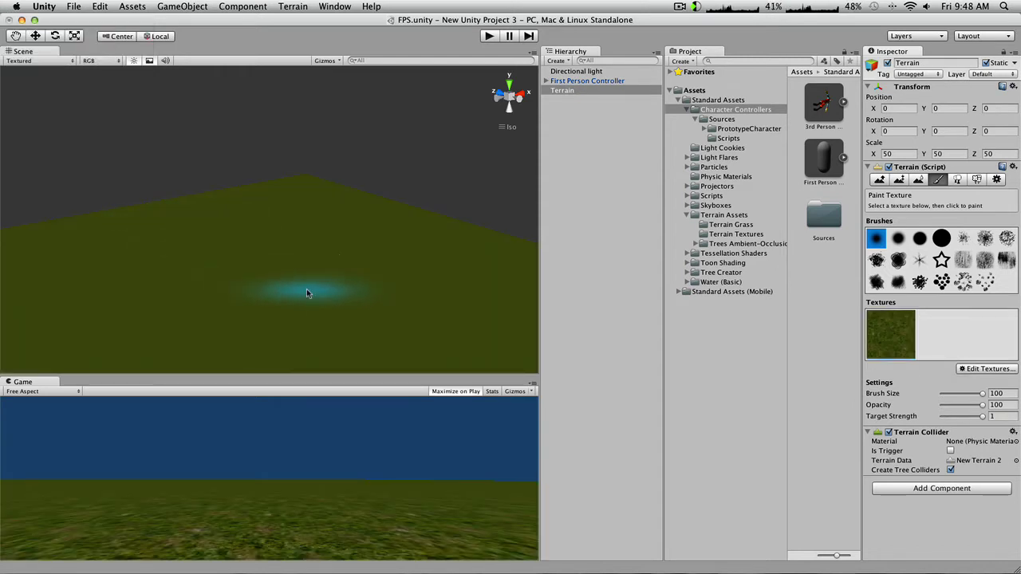
pyautogui.scroll(-5, 295, 297)
pyautogui.scroll(6, 296, 297)
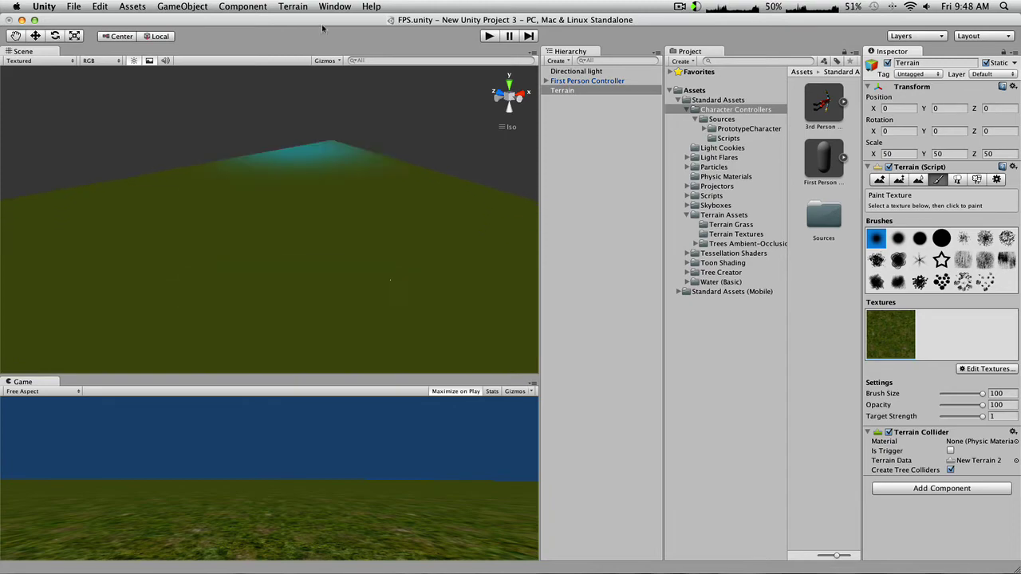
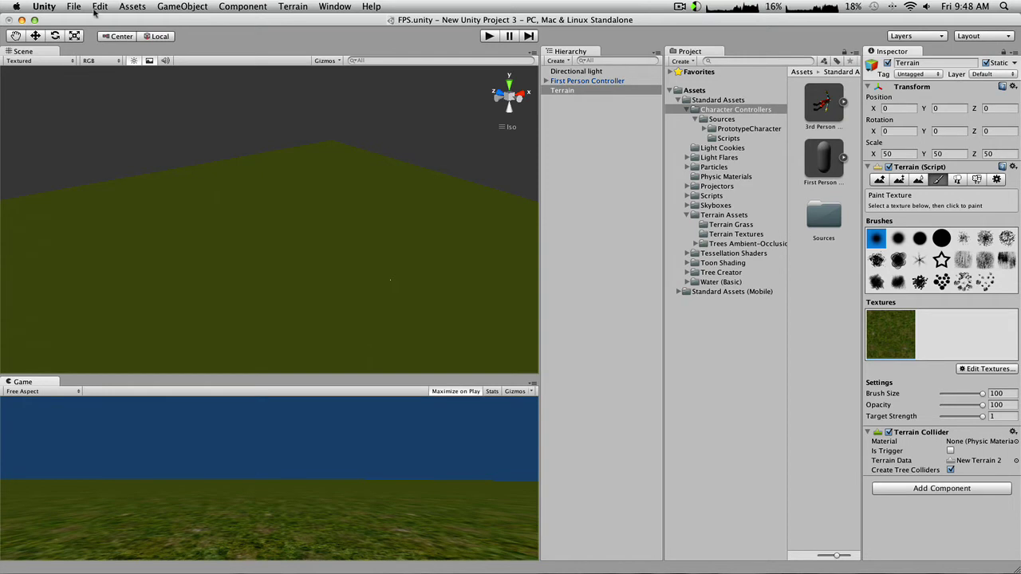
# Step: Open the scene's Render Settings
pyautogui.click(194, 6)
pyautogui.moveTo(218, 8)
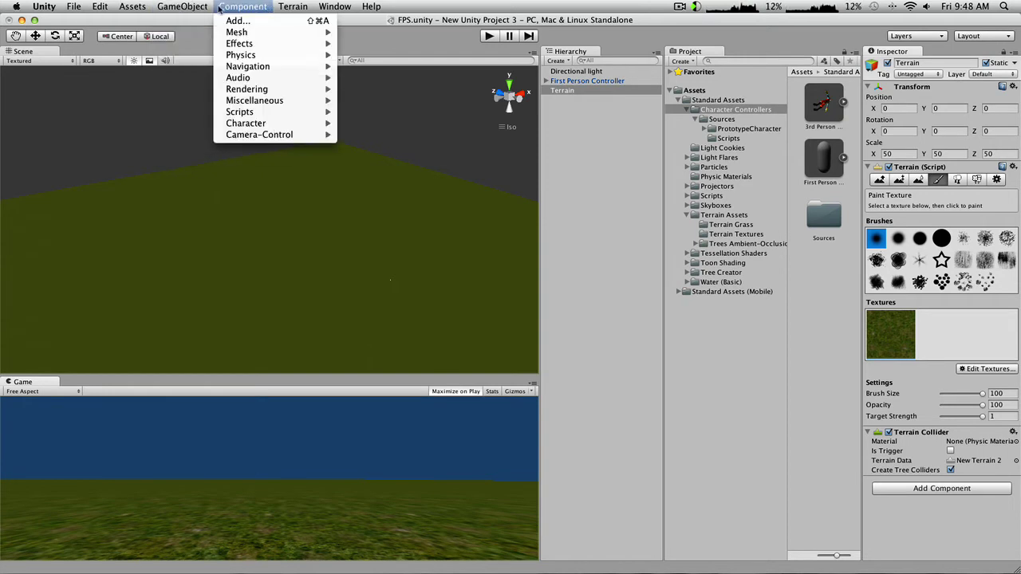
pyautogui.moveTo(100, 6)
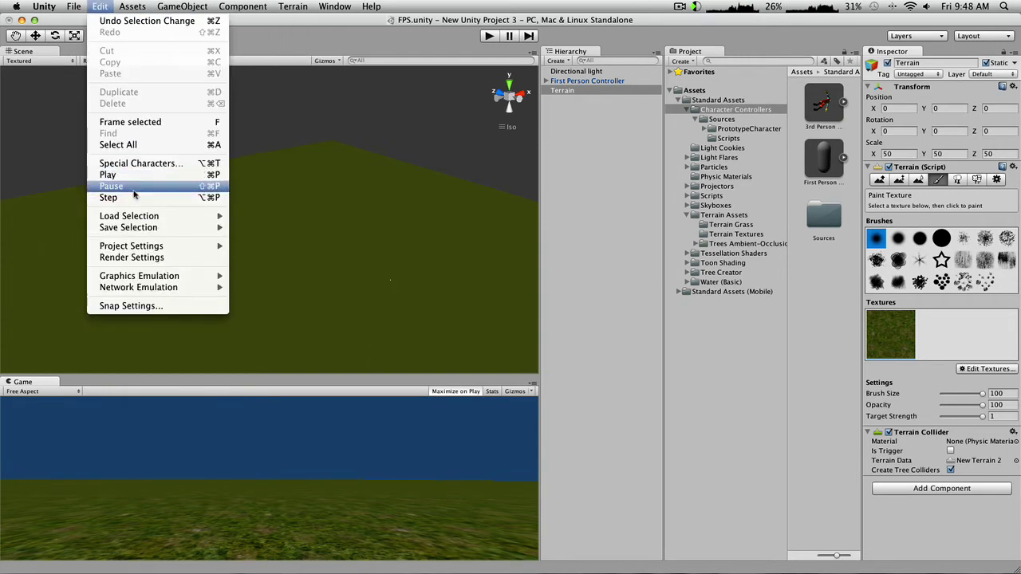
pyautogui.click(154, 256)
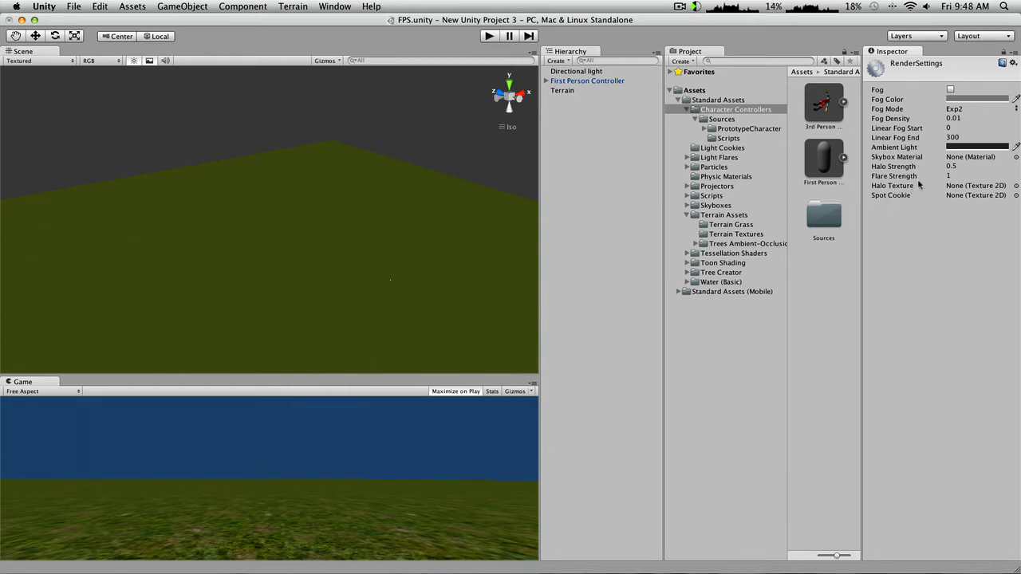
# Step: Open the material picker for the scene's Skybox Material and try Eerie Skybox
pyautogui.click(949, 177)
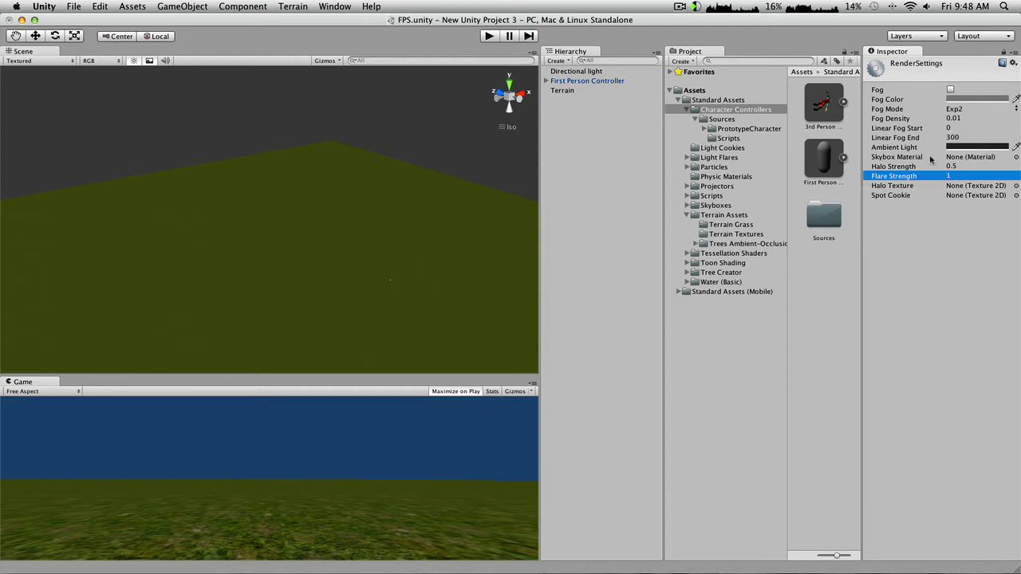
pyautogui.click(888, 159)
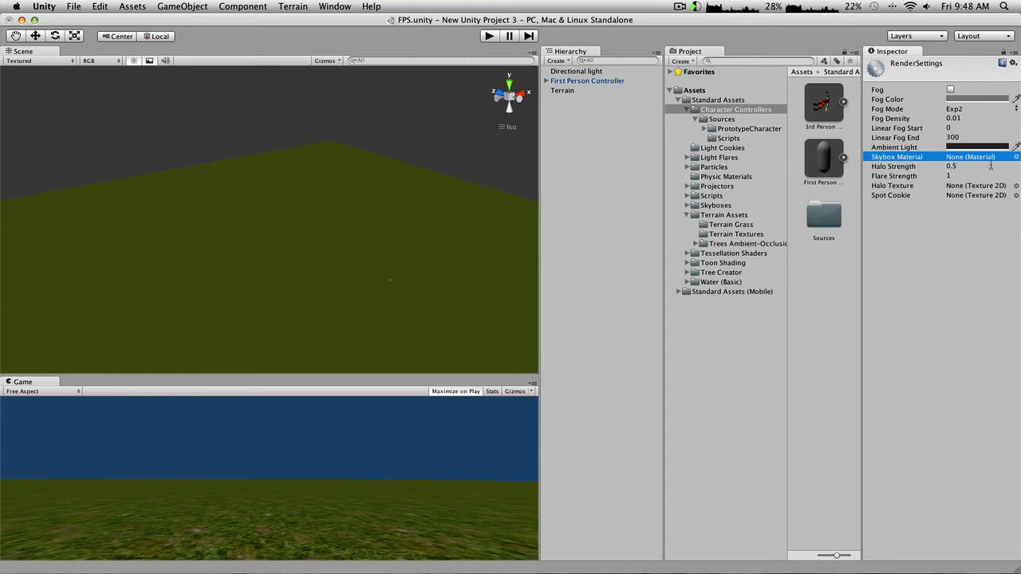
pyautogui.click(1016, 157)
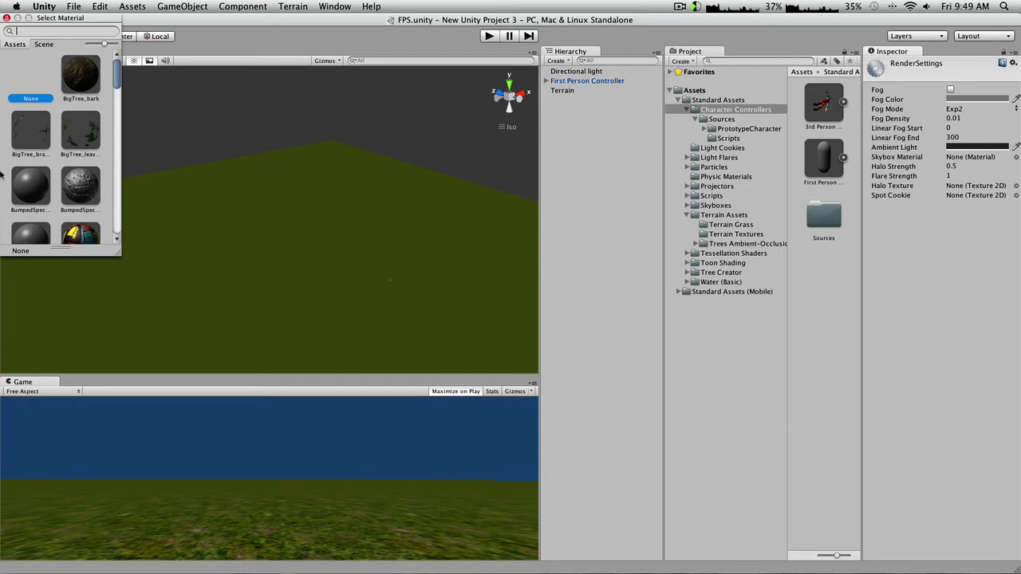
pyautogui.scroll(-3, 45, 155)
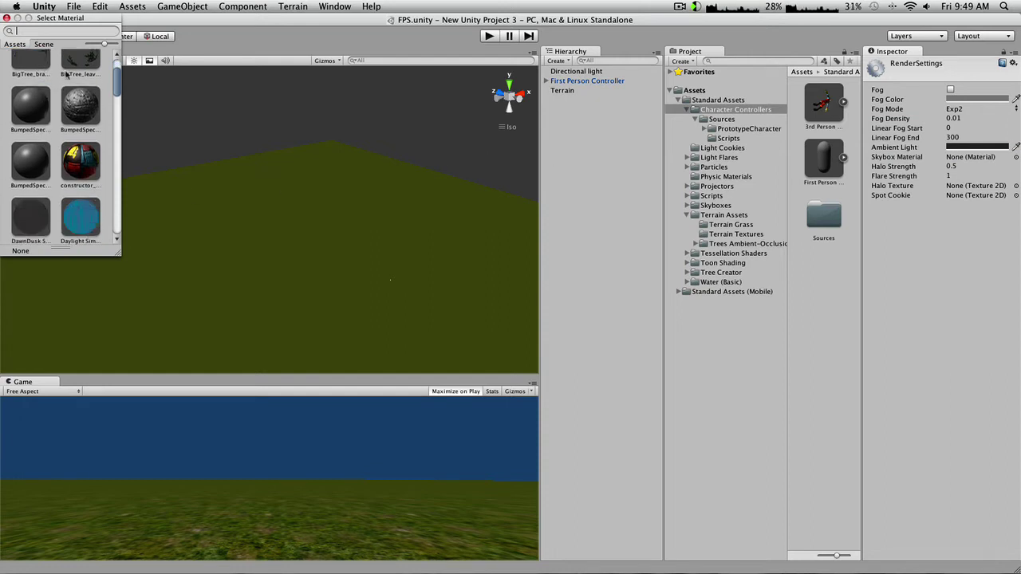
pyautogui.scroll(-5, 44, 171)
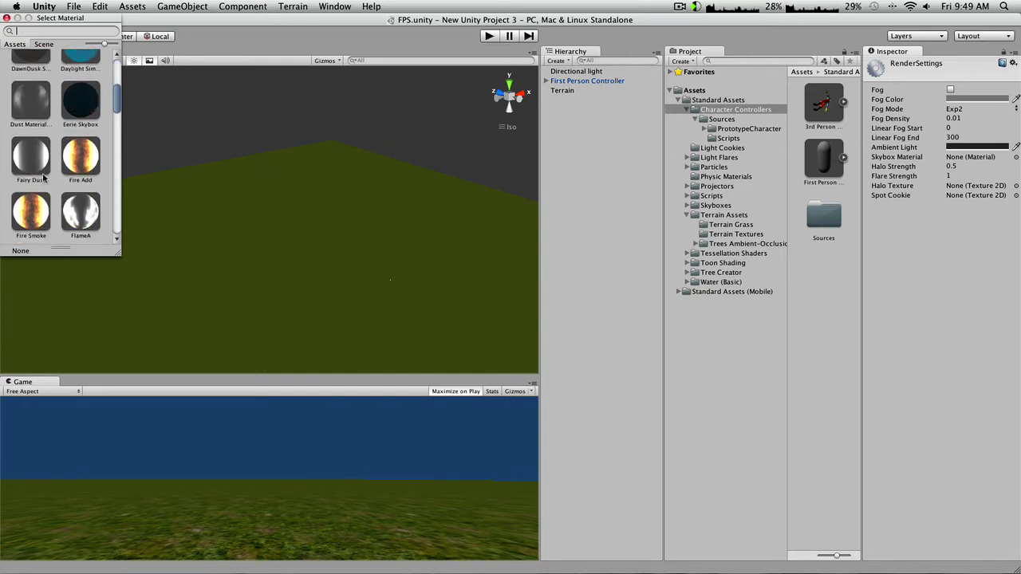
pyautogui.click(79, 86)
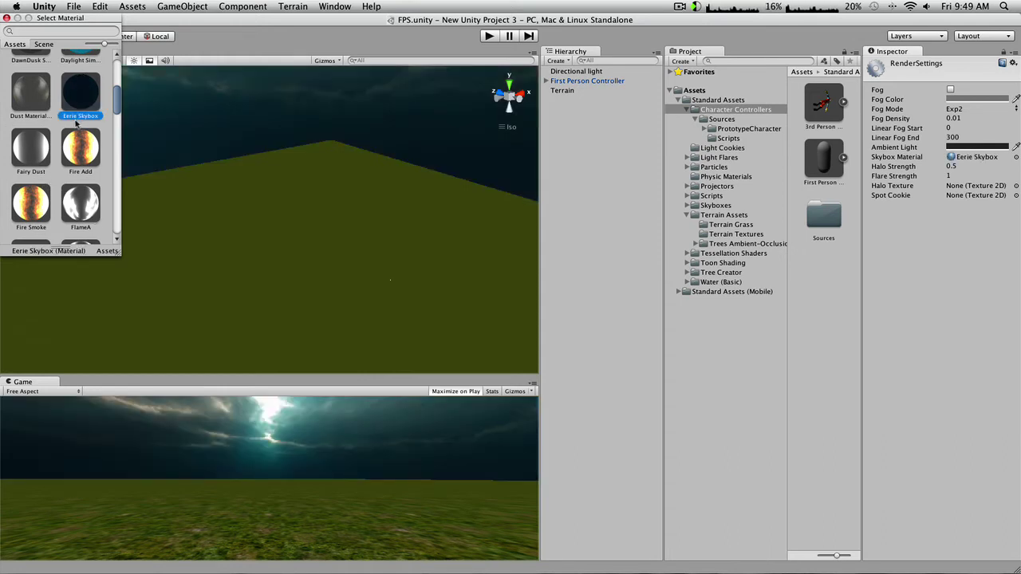
# Step: Try FlameD, Light Material and Overcast1 Skybox in turn as the scene's skybox material
pyautogui.scroll(-6, 74, 184)
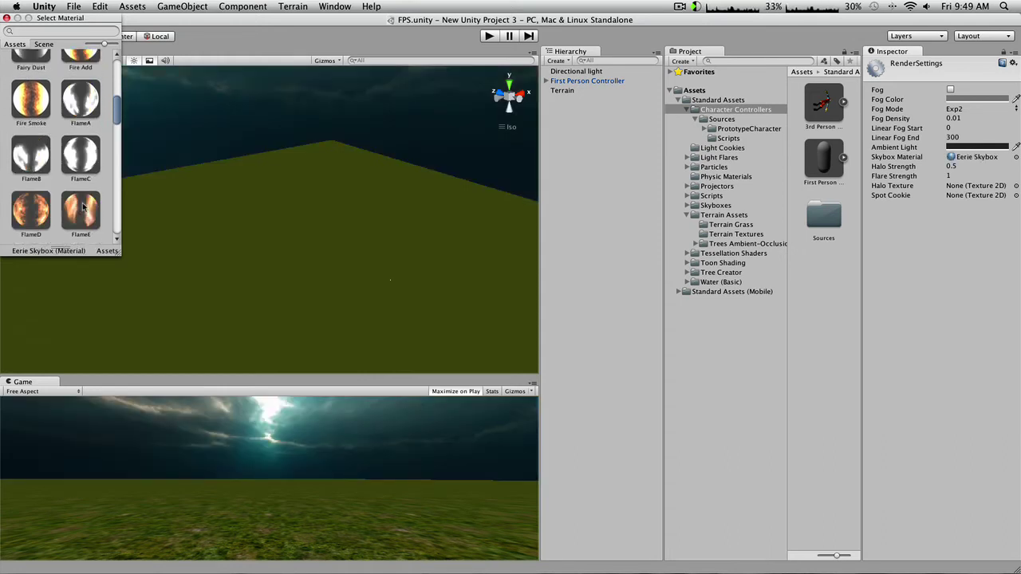
pyautogui.click(26, 120)
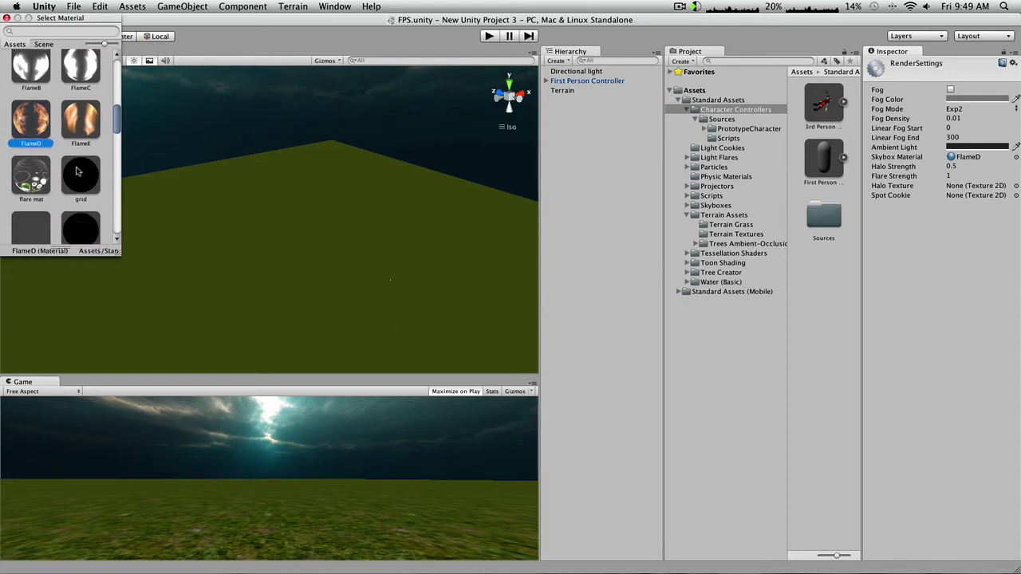
pyautogui.scroll(-2, 78, 171)
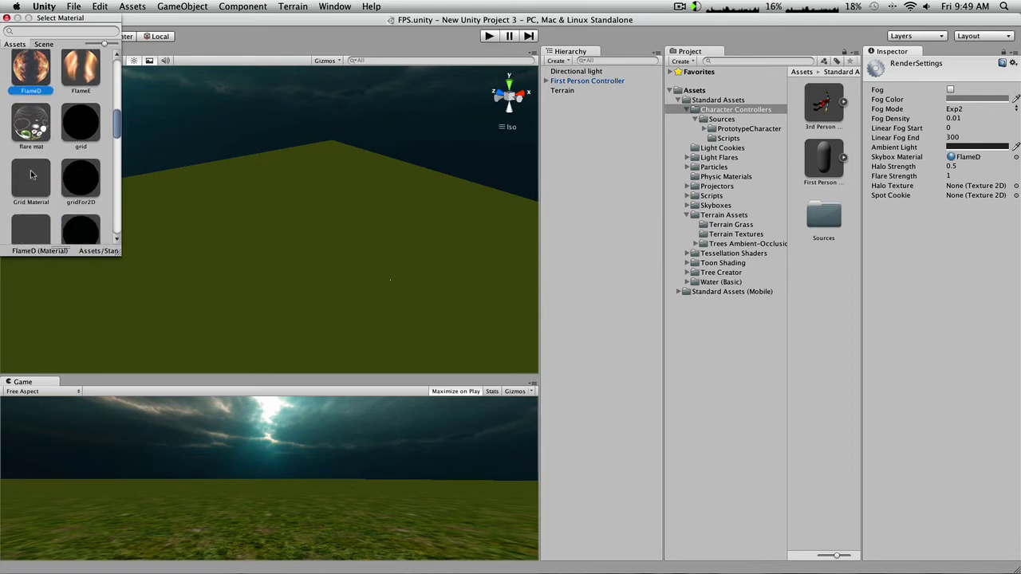
pyautogui.scroll(-2, 31, 175)
pyautogui.click(31, 175)
pyautogui.scroll(-3, 31, 175)
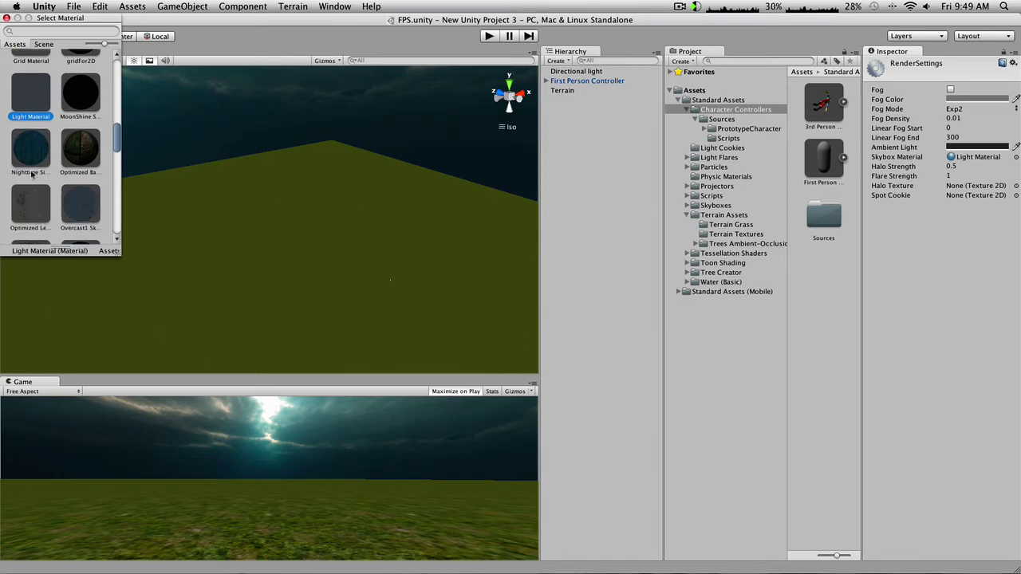
pyautogui.scroll(-2, 31, 175)
pyautogui.click(88, 131)
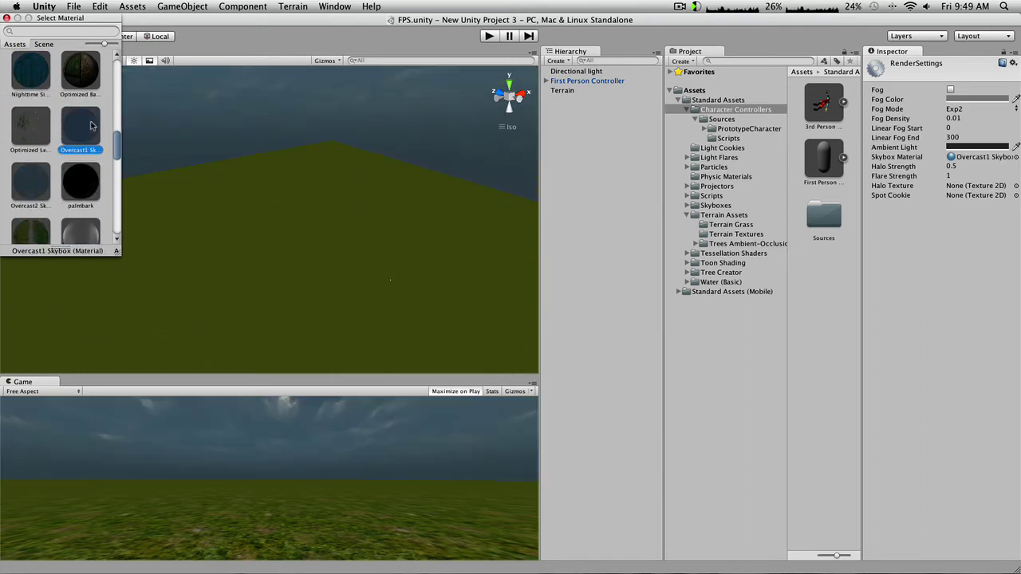
# Step: Try Optimized Leaf Material, Optimized Bark Material, Poof1, Overcast2 Skybox, Shadow Material and skybox as the scene's skybox material
pyautogui.click(23, 132)
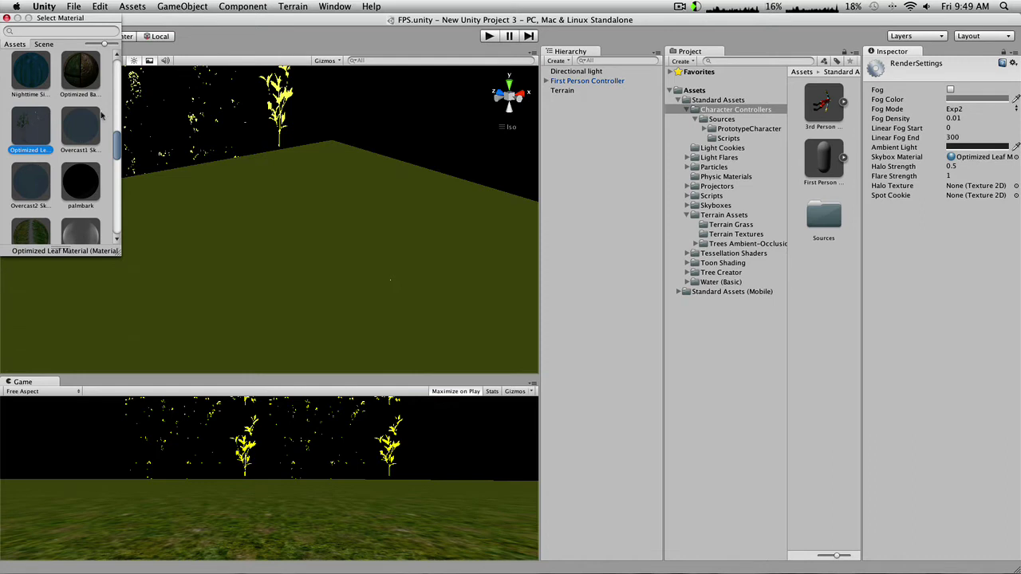
pyautogui.click(81, 76)
pyautogui.scroll(-2, 56, 174)
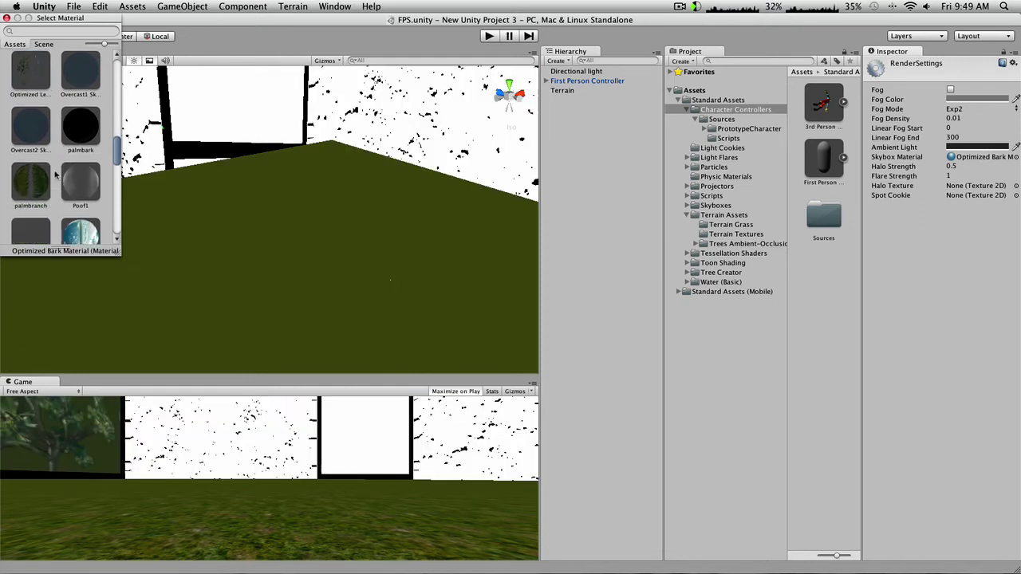
pyautogui.click(67, 177)
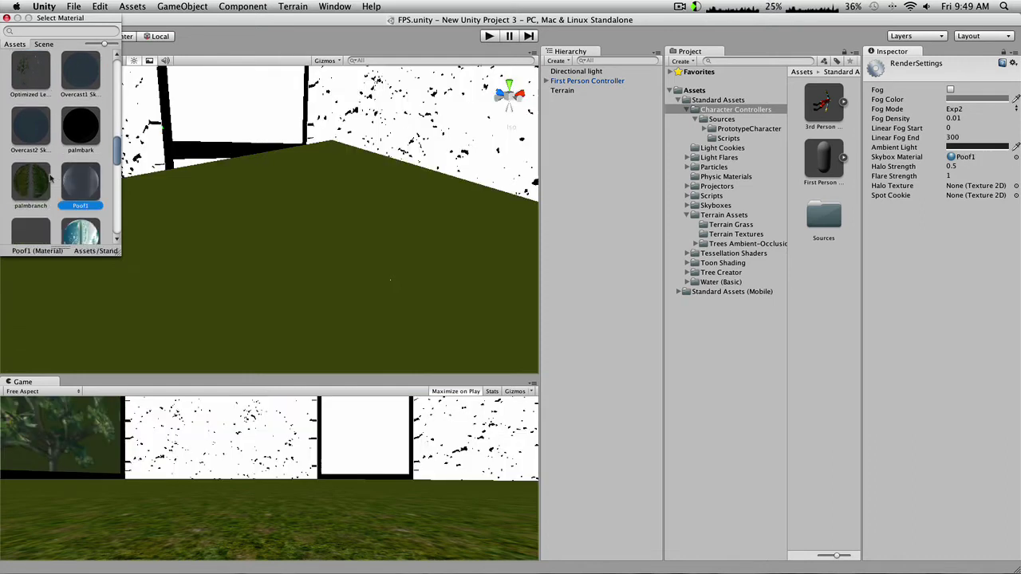
pyautogui.click(40, 119)
pyautogui.scroll(-3, 47, 144)
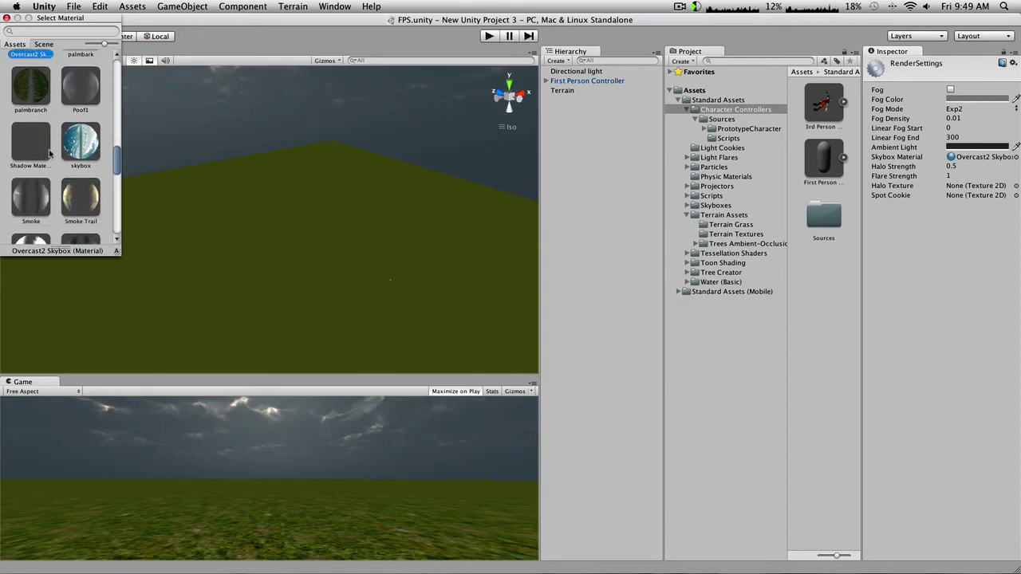
pyautogui.click(37, 149)
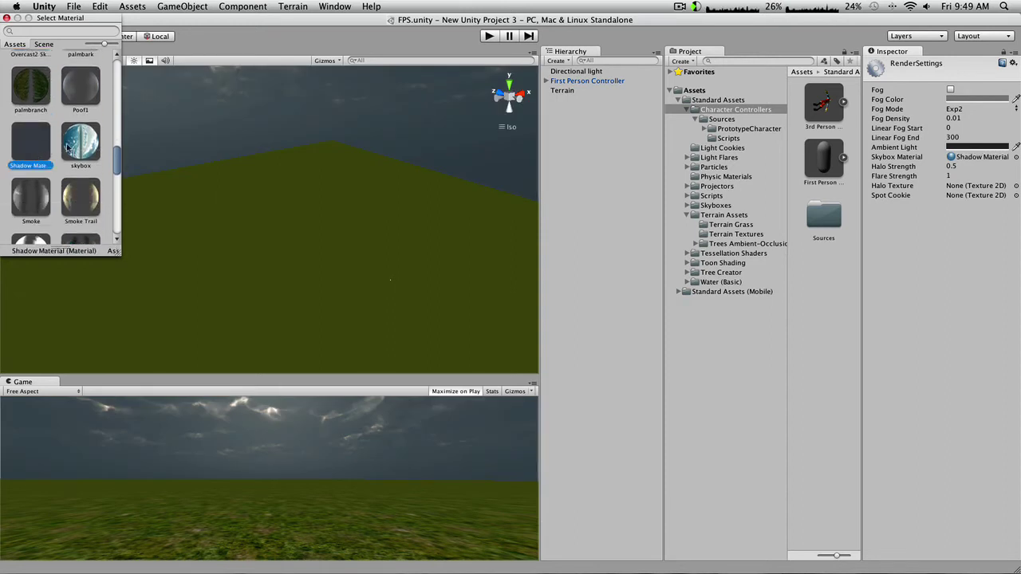
pyautogui.click(69, 149)
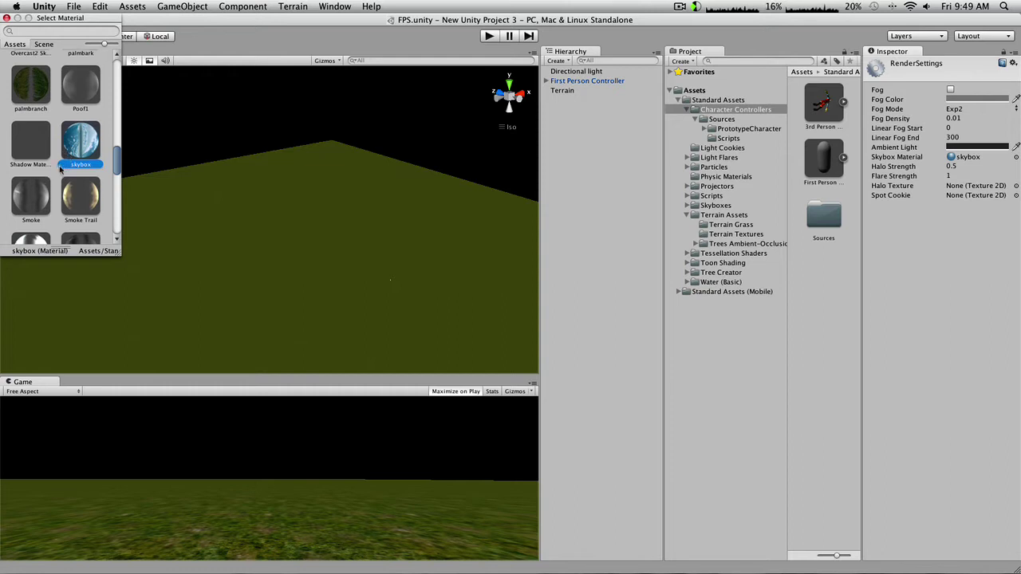
# Step: Filter the materials by "sun", compare the three Sunny skyboxes, and assign Sunny3 Skybox as the scene's skybox
pyautogui.scroll(-5, 62, 163)
pyautogui.scroll(-4, 59, 169)
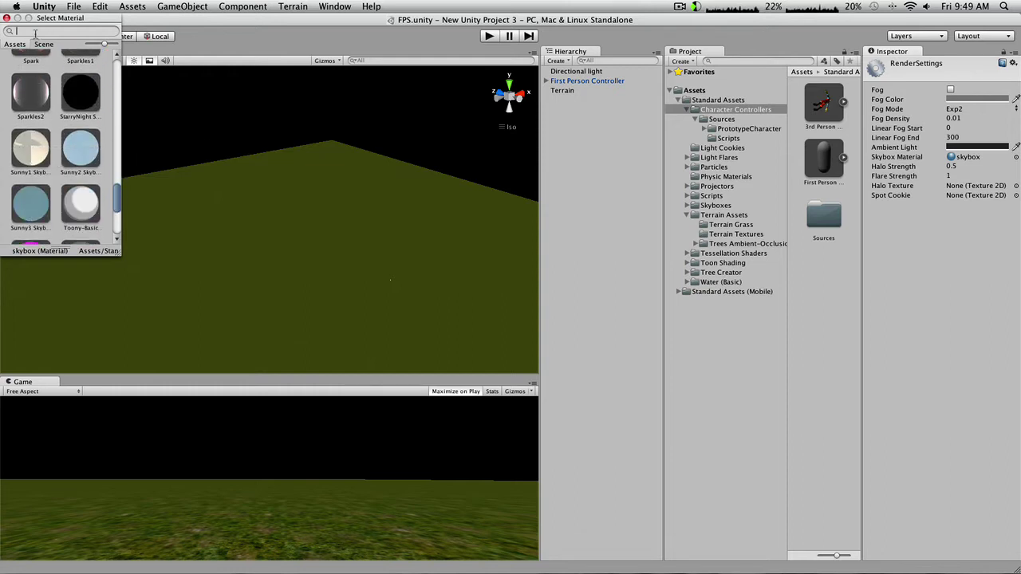
pyautogui.write('sun')
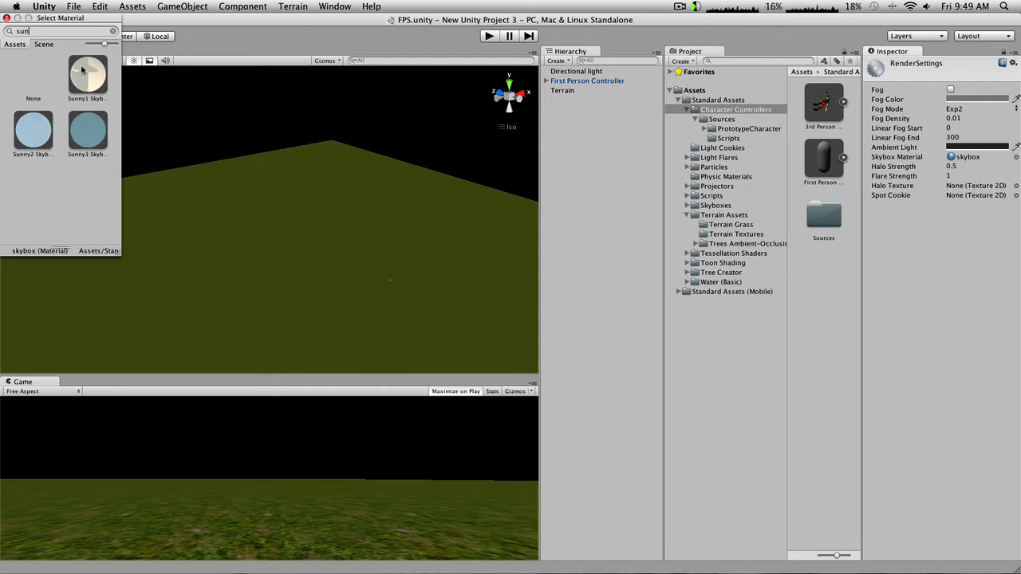
pyautogui.click(82, 71)
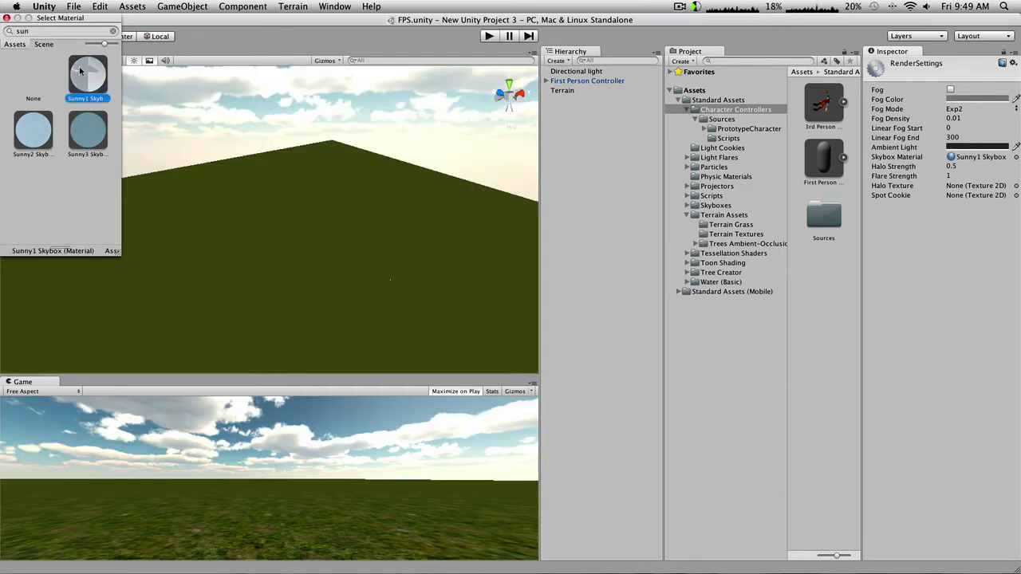
pyautogui.click(88, 131)
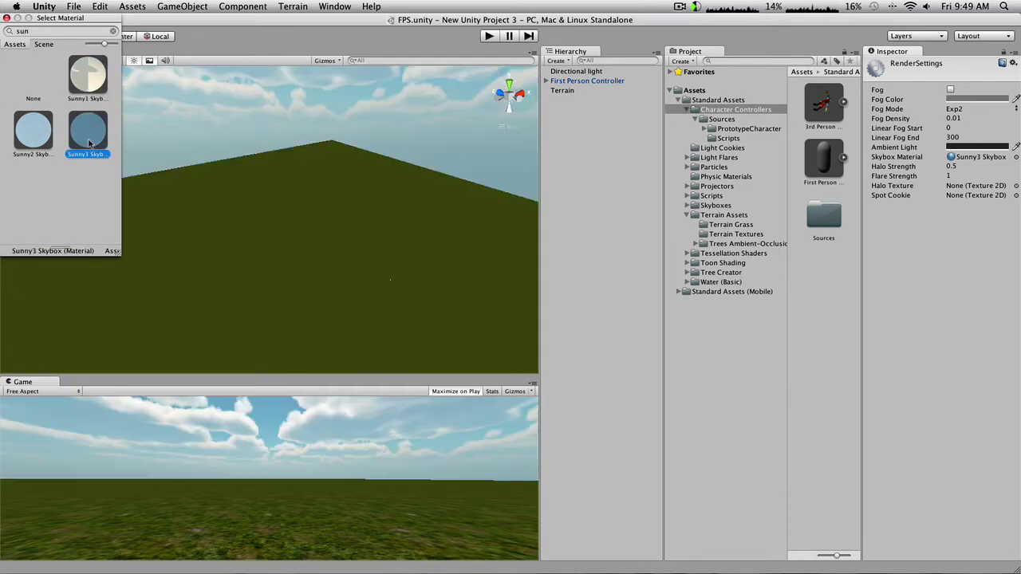
pyautogui.click(36, 141)
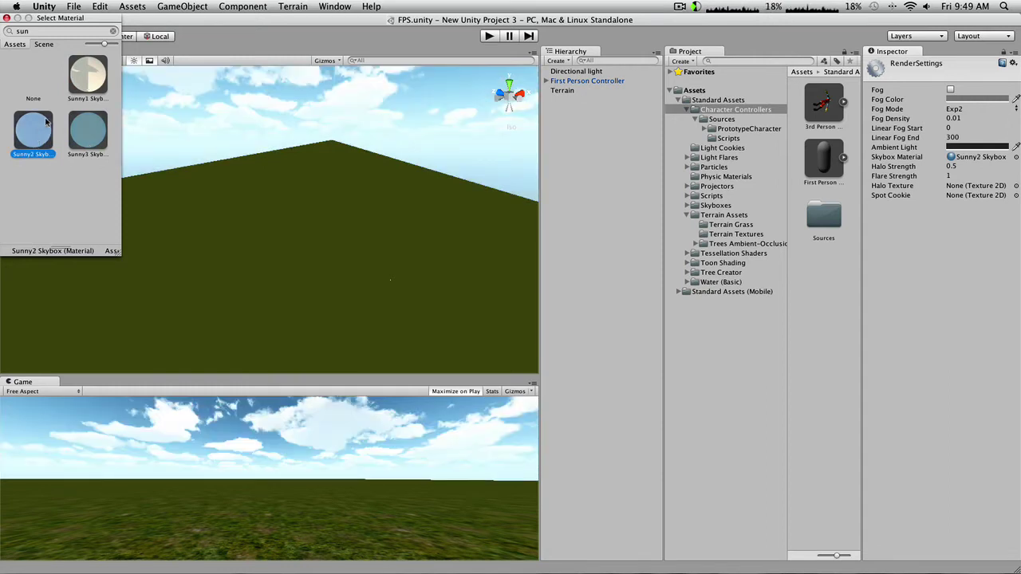
pyautogui.click(91, 83)
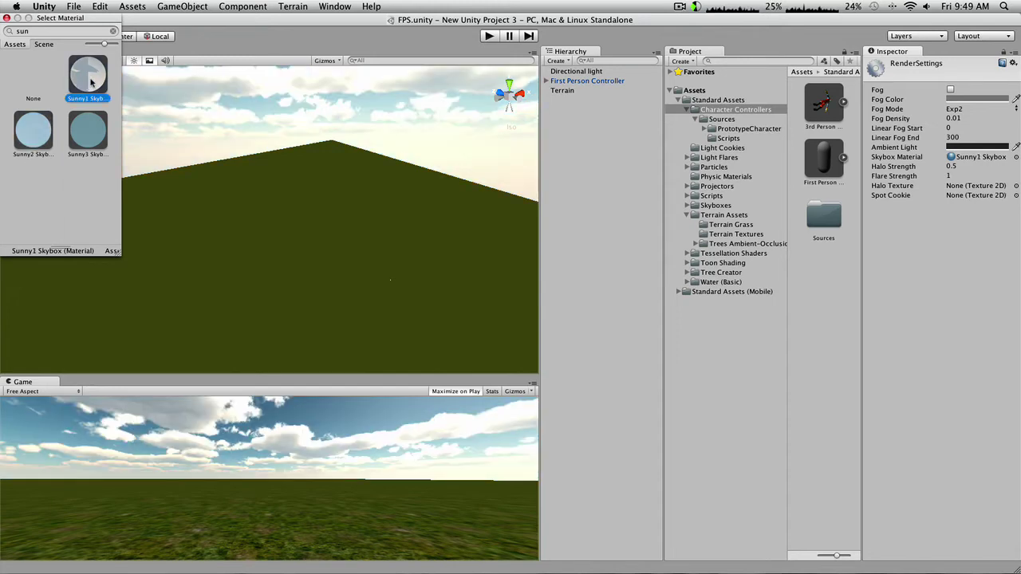
pyautogui.click(92, 132)
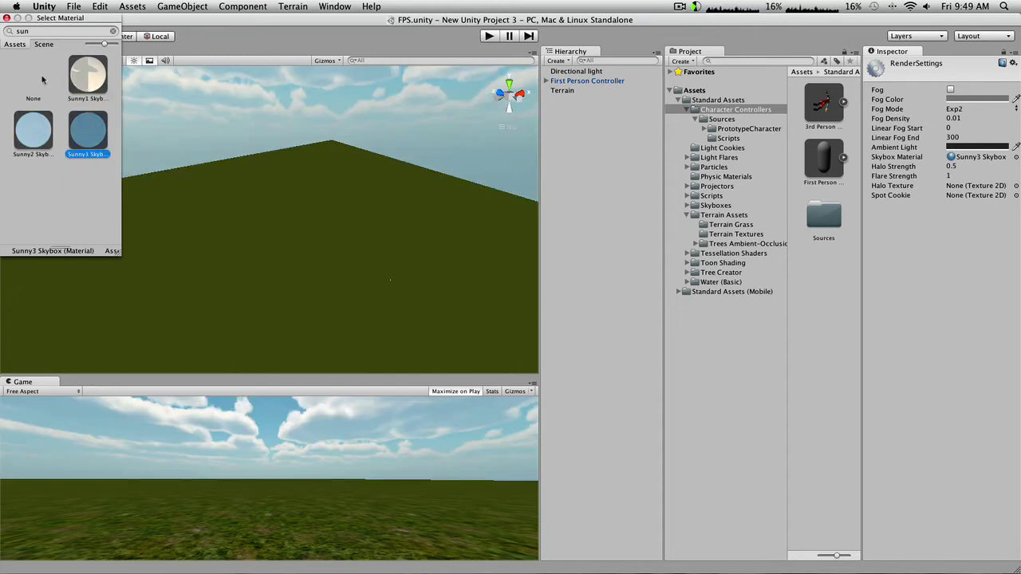
pyautogui.click(7, 18)
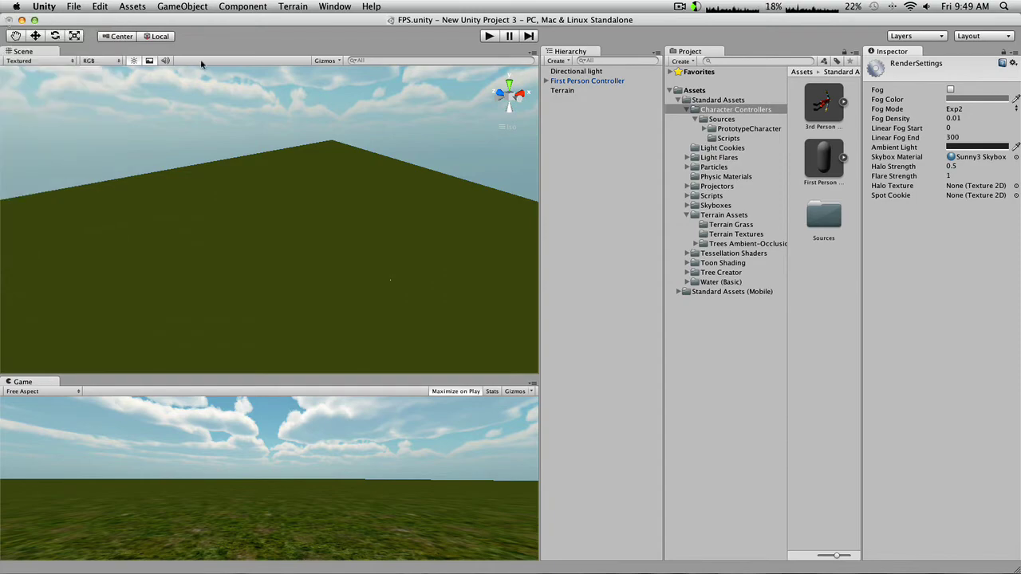
# Step: Run the scene in play mode to view the new skybox, and stop it
pyautogui.click(492, 36)
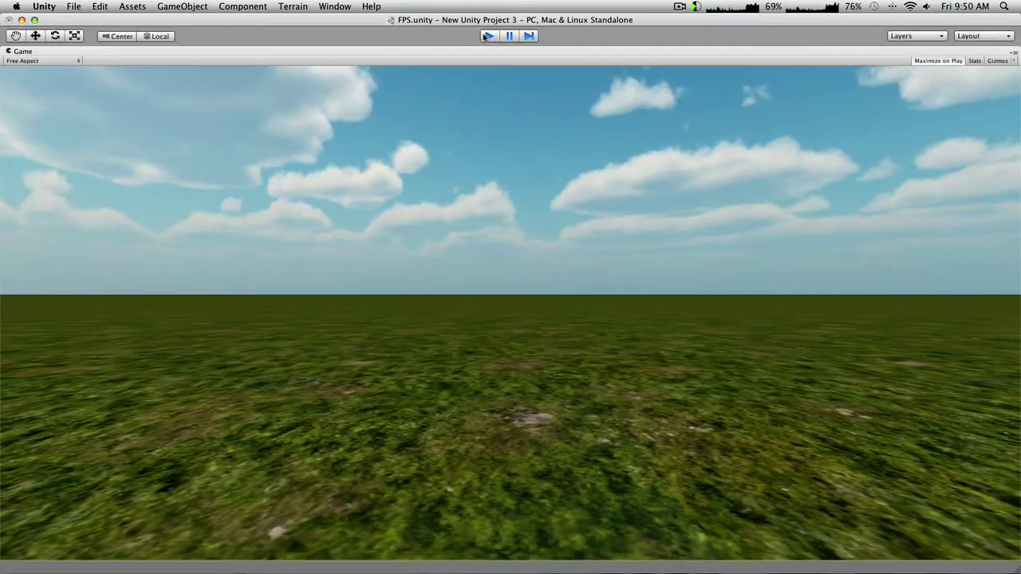
pyautogui.click(488, 36)
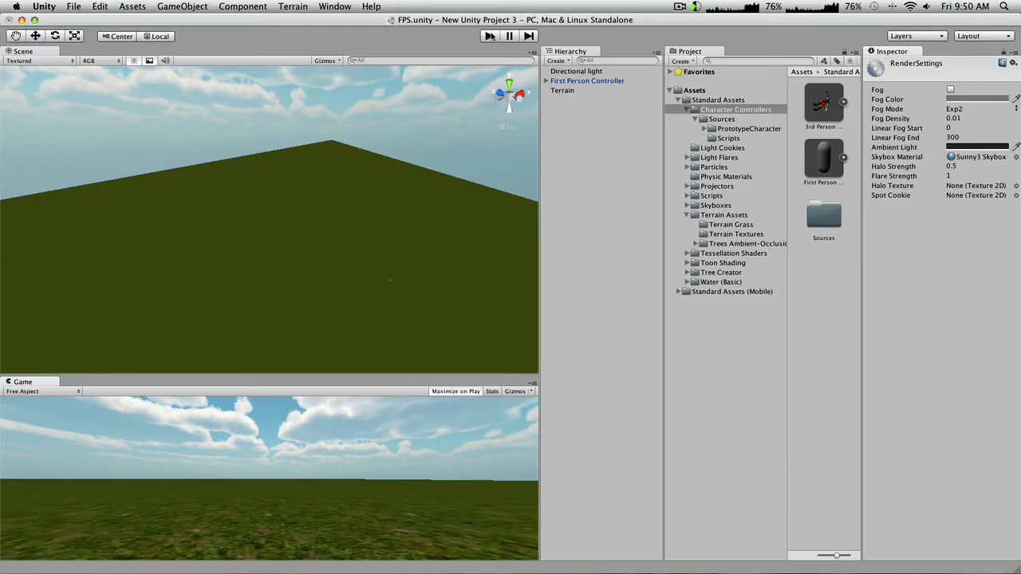
# Step: Raise gentle, irregular hills across the terrain with the Raise / Lower Terrain tool, using a soft uneven brush at size 100 and opacity 100
pyautogui.click(562, 91)
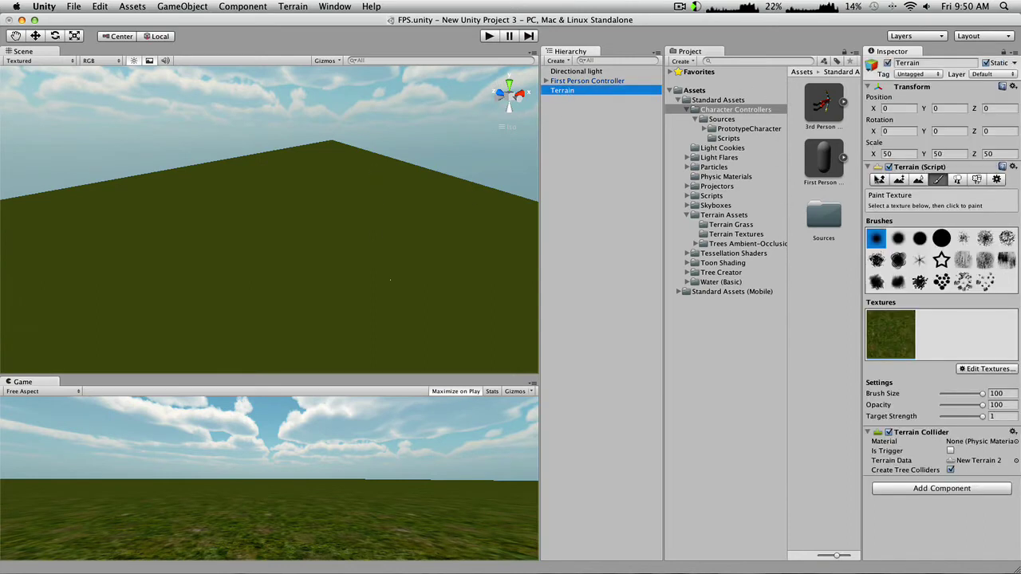
pyautogui.click(879, 179)
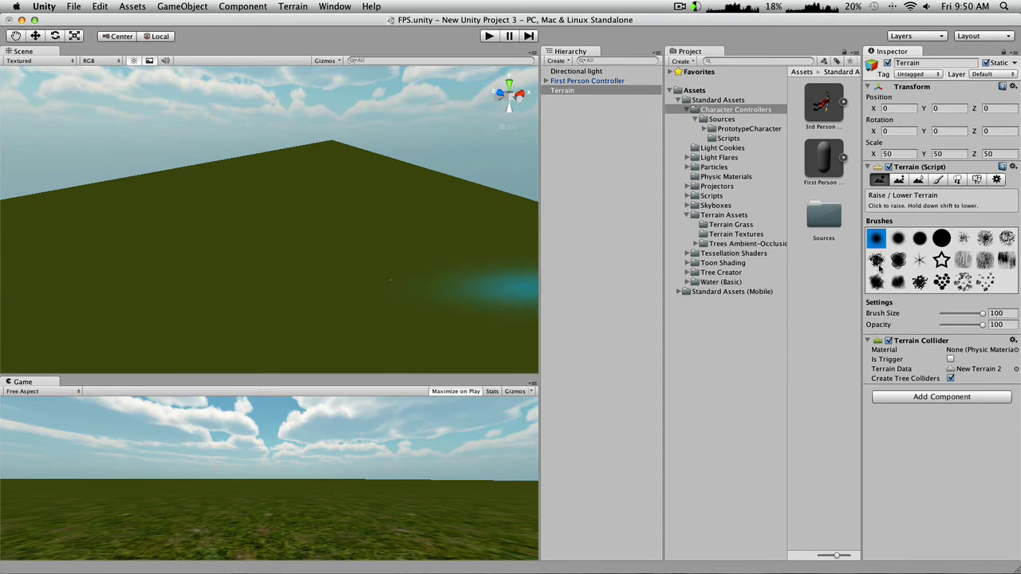
pyautogui.click(899, 284)
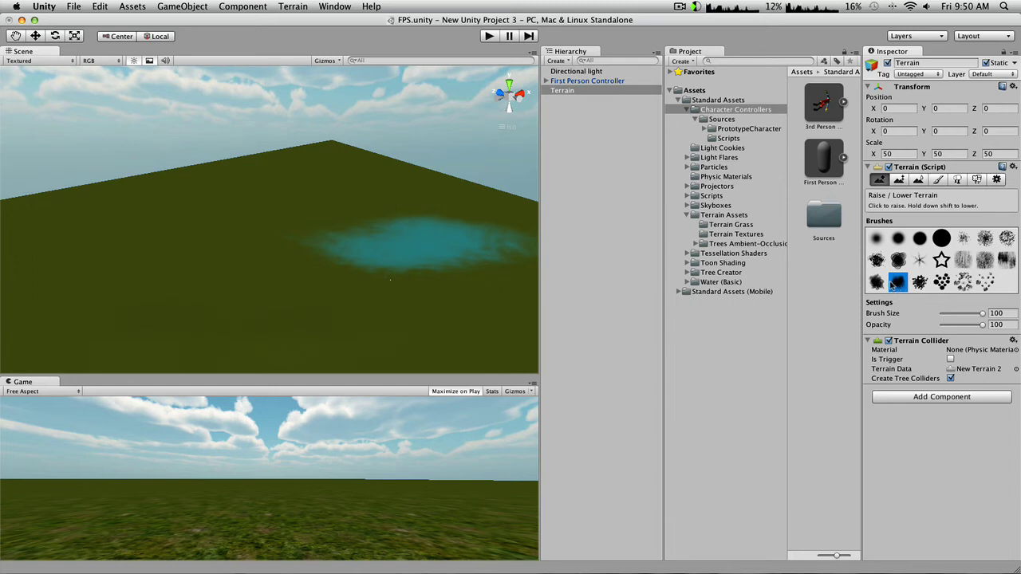
pyautogui.moveTo(409, 306)
pyautogui.mouseDown()
pyautogui.moveTo(421, 251)
pyautogui.moveTo(302, 271)
pyautogui.moveTo(322, 353)
pyautogui.moveTo(339, 277)
pyautogui.moveTo(218, 246)
pyautogui.moveTo(340, 318)
pyautogui.moveTo(309, 188)
pyautogui.moveTo(311, 280)
pyautogui.moveTo(350, 167)
pyautogui.moveTo(343, 272)
pyautogui.moveTo(357, 194)
pyautogui.moveTo(306, 312)
pyautogui.moveTo(432, 307)
pyautogui.moveTo(259, 312)
pyautogui.moveTo(188, 248)
pyautogui.moveTo(139, 363)
pyautogui.moveTo(93, 193)
pyautogui.moveTo(252, 283)
pyautogui.moveTo(365, 323)
pyautogui.moveTo(449, 326)
pyautogui.moveTo(362, 374)
pyautogui.moveTo(317, 267)
pyautogui.mouseUp()
pyautogui.scroll(-10, 335, 264)
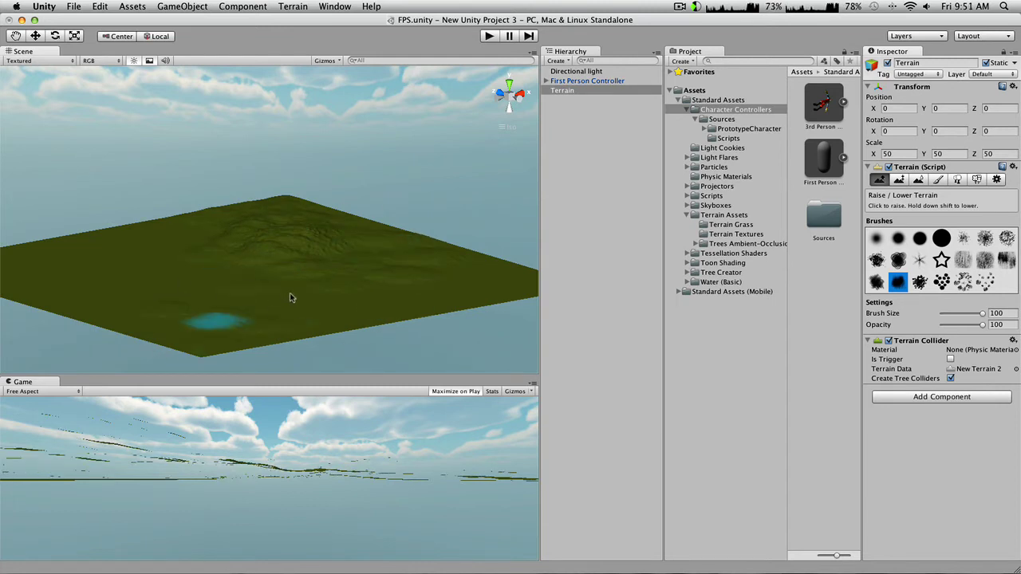
# Step: Raise a steep, jagged mountain near one corner of the terrain using a scattered, rough-textured brush
pyautogui.click(942, 238)
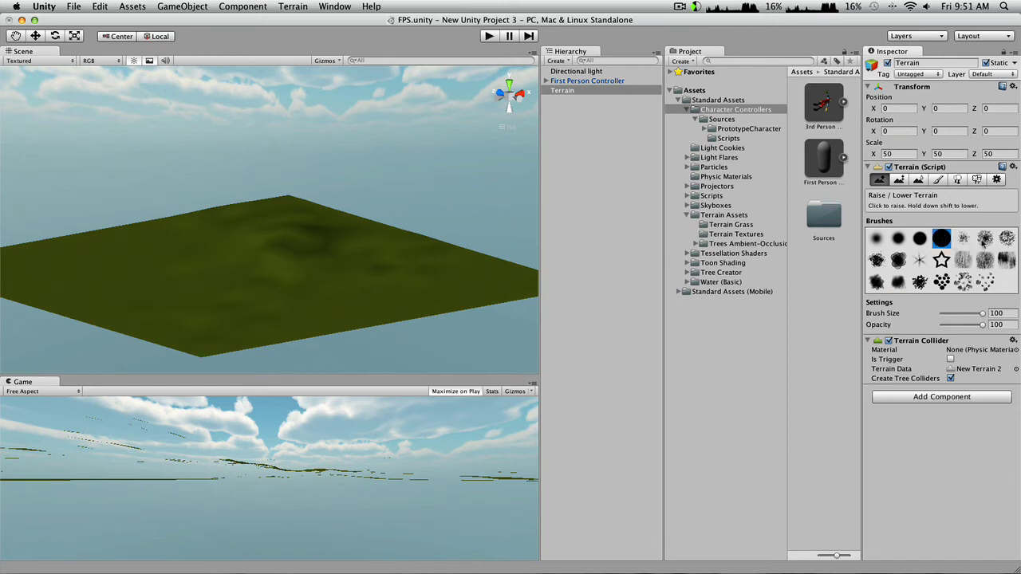
pyautogui.click(986, 238)
pyautogui.moveTo(140, 277)
pyautogui.mouseDown()
pyautogui.moveTo(125, 284)
pyautogui.moveTo(156, 282)
pyautogui.moveTo(128, 281)
pyautogui.moveTo(158, 253)
pyautogui.moveTo(165, 269)
pyautogui.mouseUp()
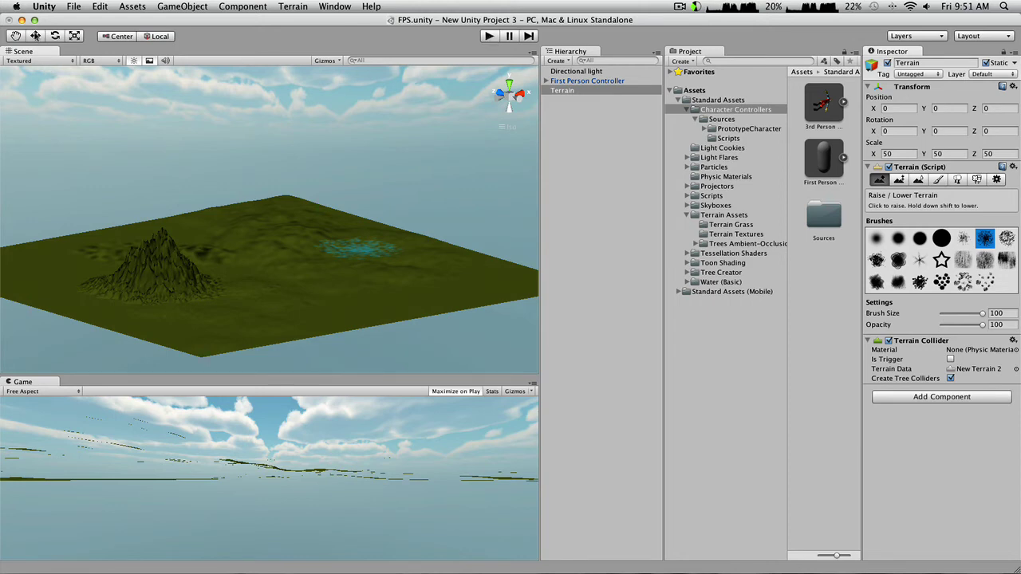
# Step: Move the terrain up along the Y axis to a position of about 88.4
pyautogui.click(35, 36)
pyautogui.scroll(6, 207, 208)
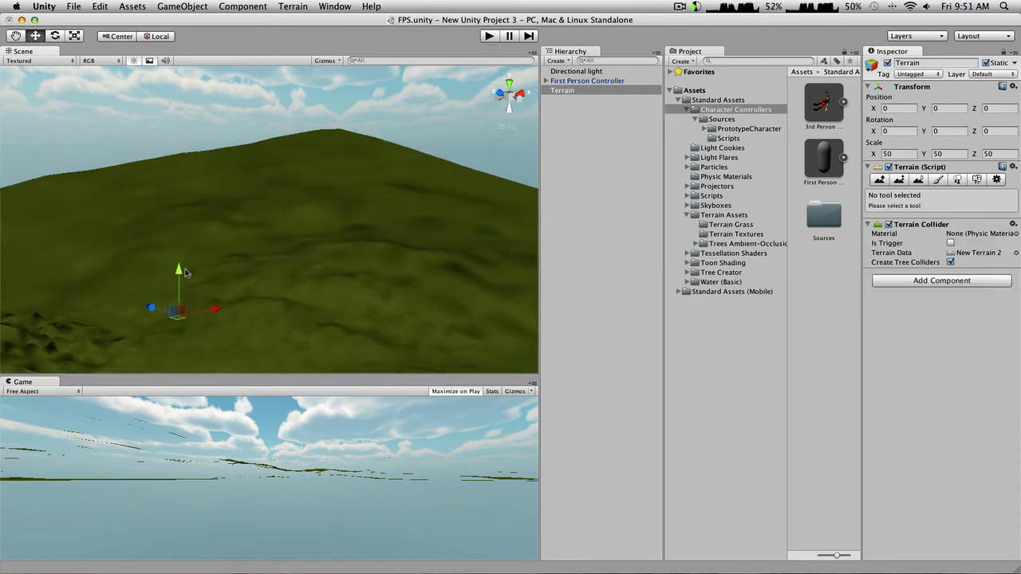
pyautogui.moveTo(185, 273); pyautogui.dragTo(150, 201)
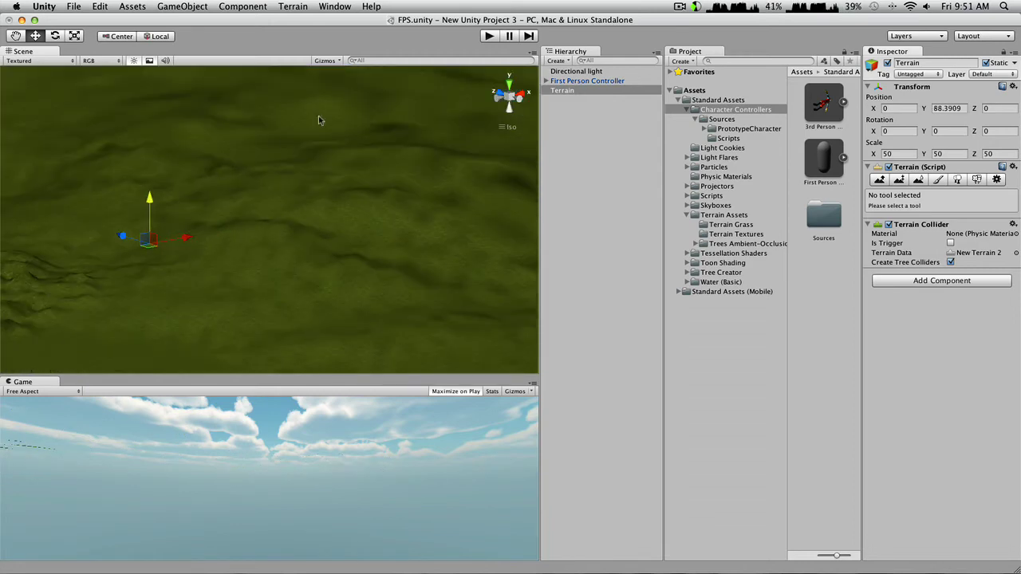
# Step: Move the First Person Controller up along the Y axis to a position of about 163.4, above the raised terrain
pyautogui.click(565, 81)
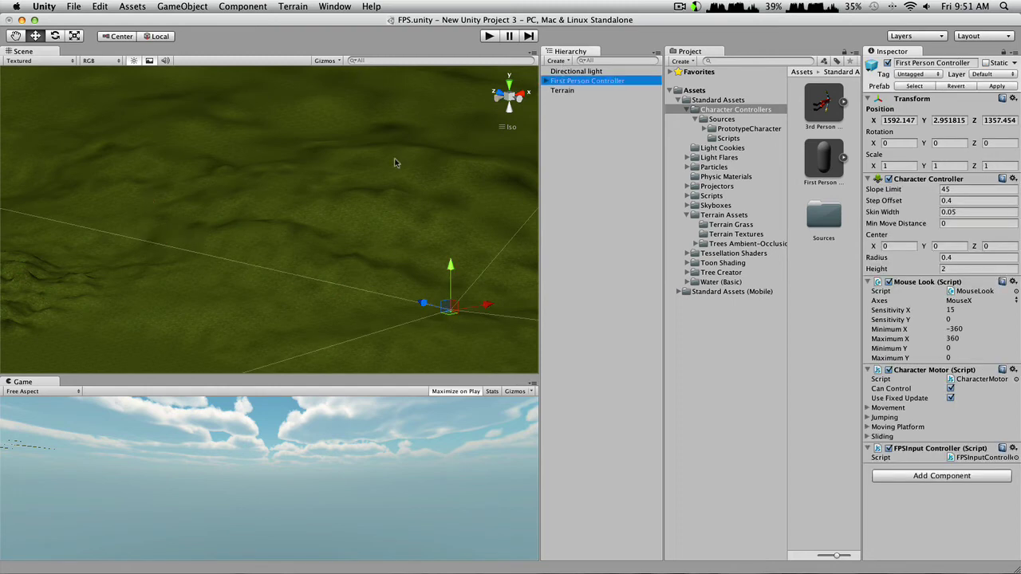
pyautogui.moveTo(449, 270); pyautogui.dragTo(441, 85)
# Step: Run the scene in play mode, walk across the hills while looking at the mountain and sky, and stop it
pyautogui.click(490, 36)
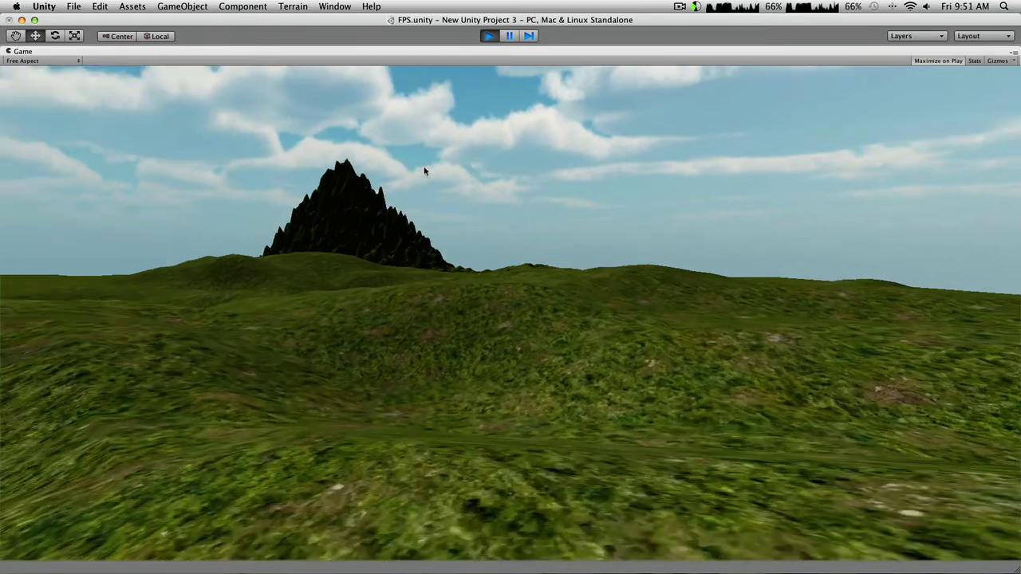
pyautogui.press('w')
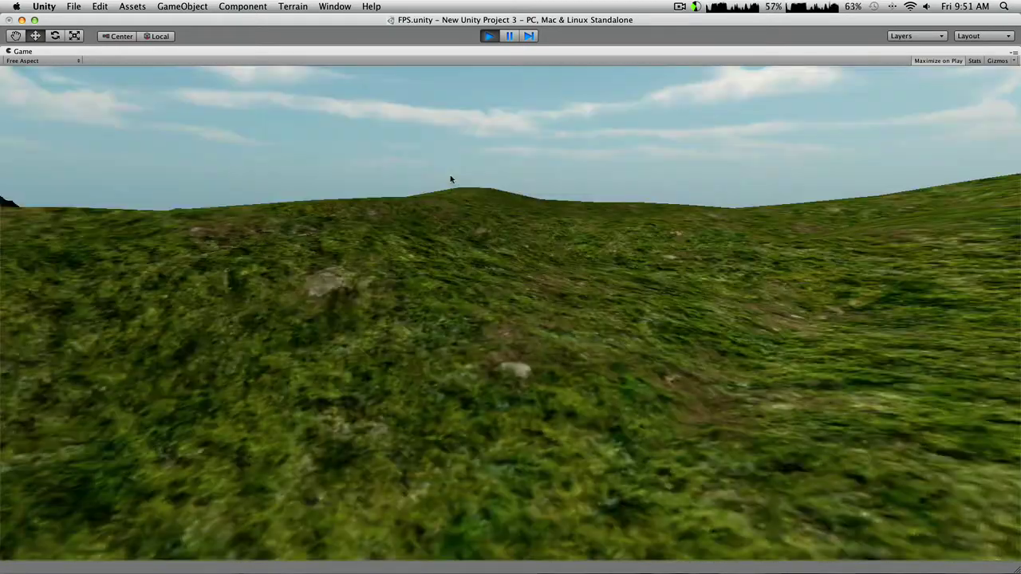
pyautogui.press('w')
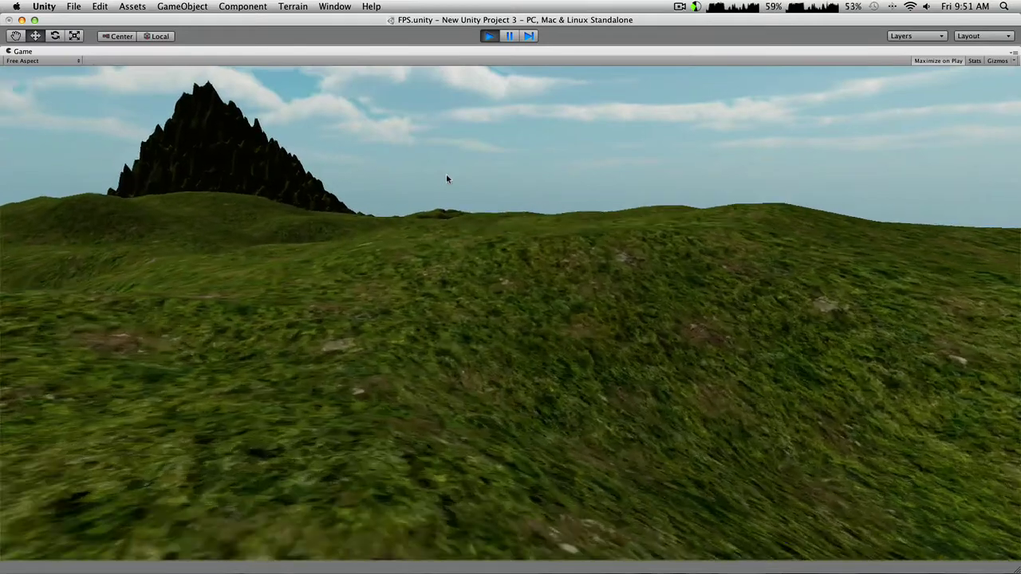
pyautogui.press('w')
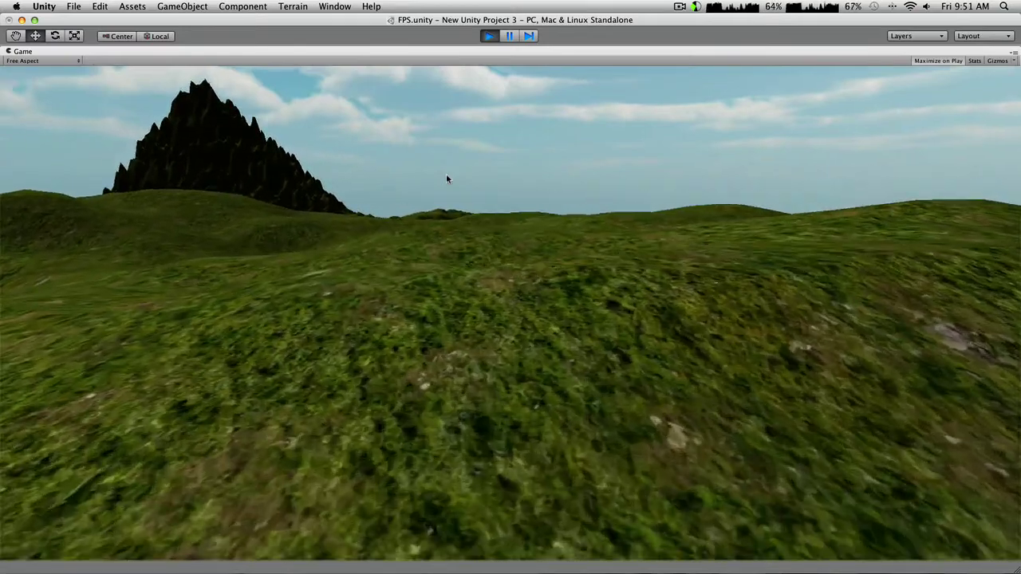
pyautogui.press('w')
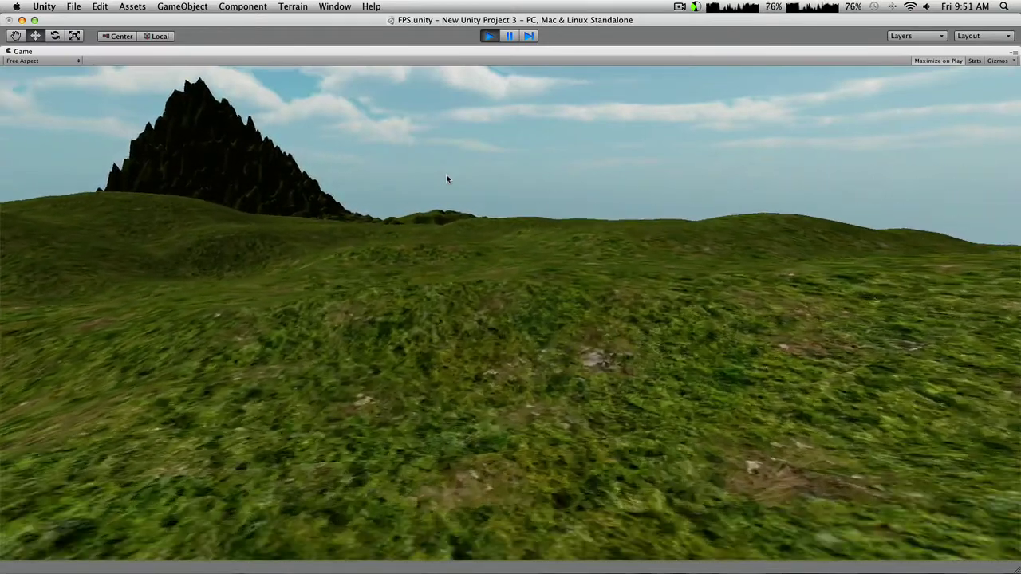
pyautogui.press('w')
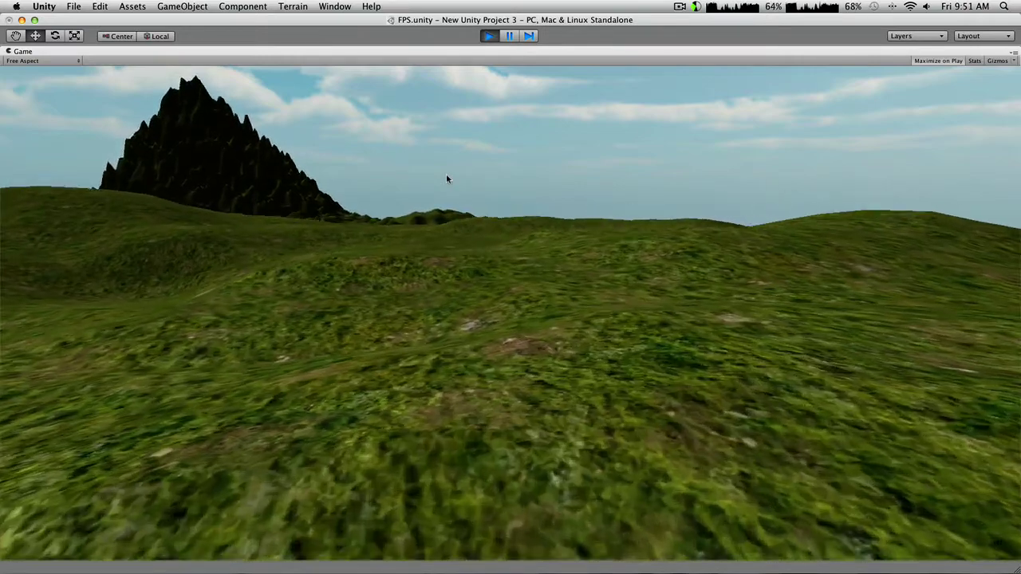
pyautogui.press('w')
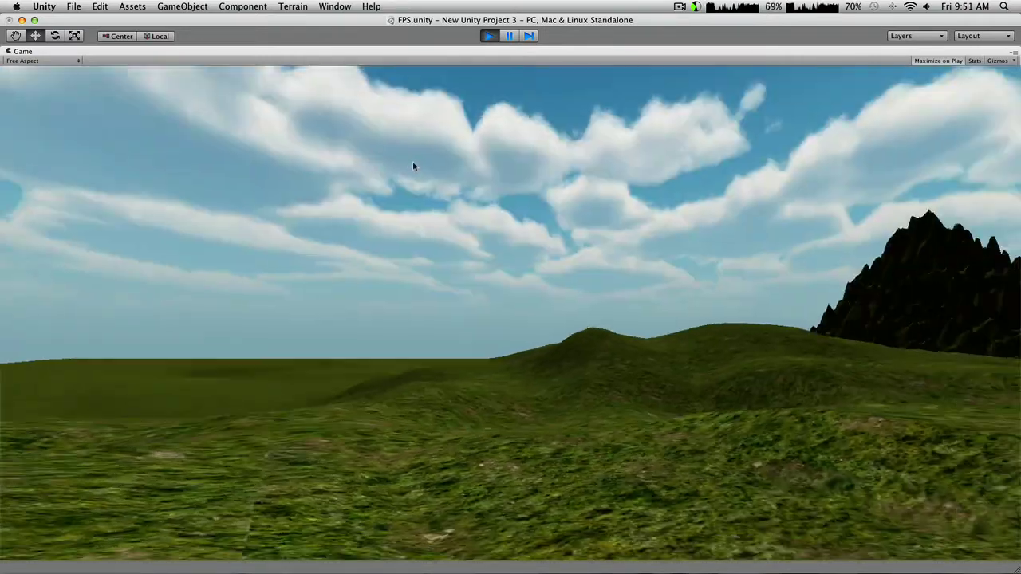
pyautogui.press('w')
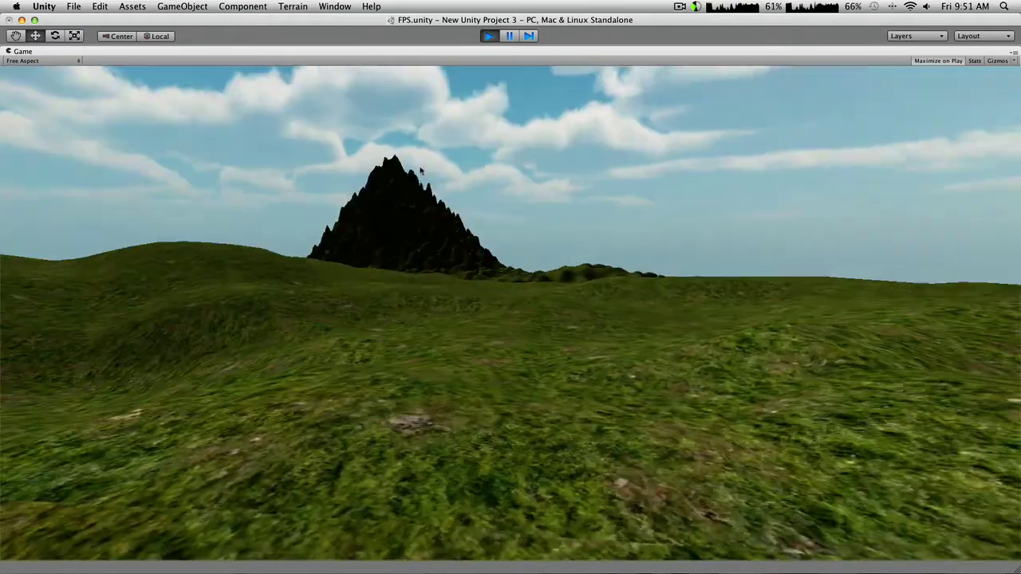
pyautogui.press('w')
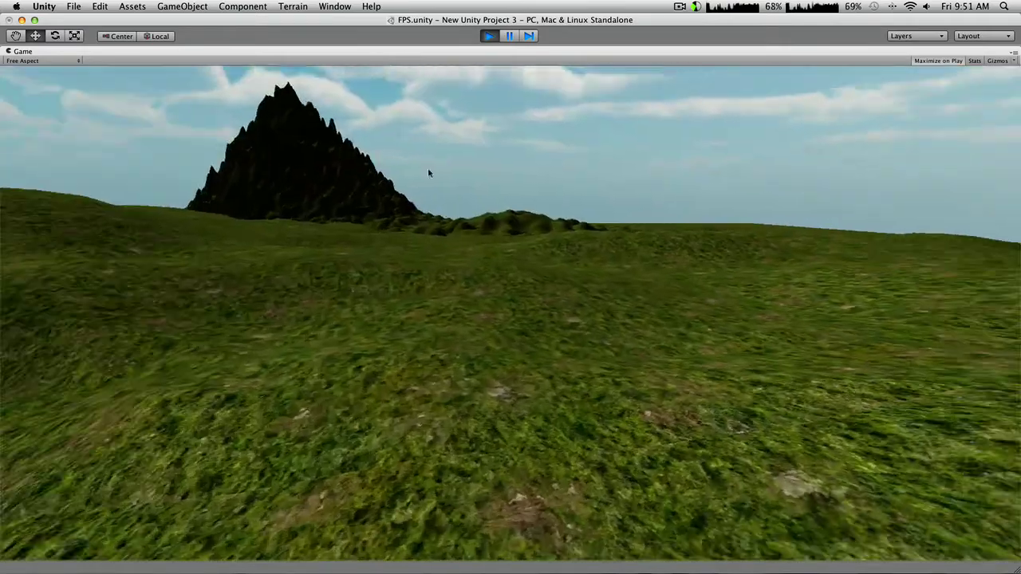
pyautogui.press('w')
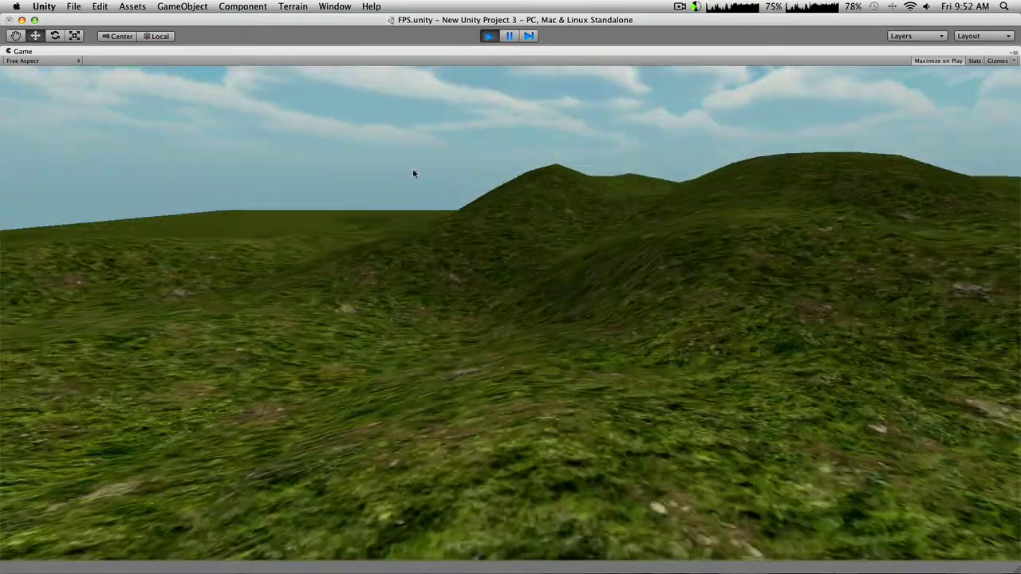
pyautogui.press('w')
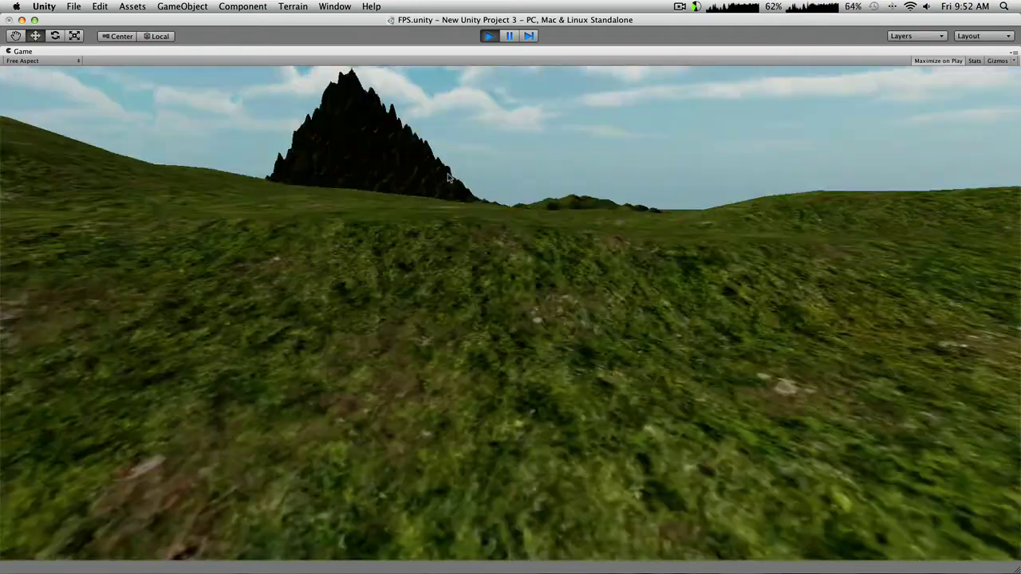
pyautogui.press('w')
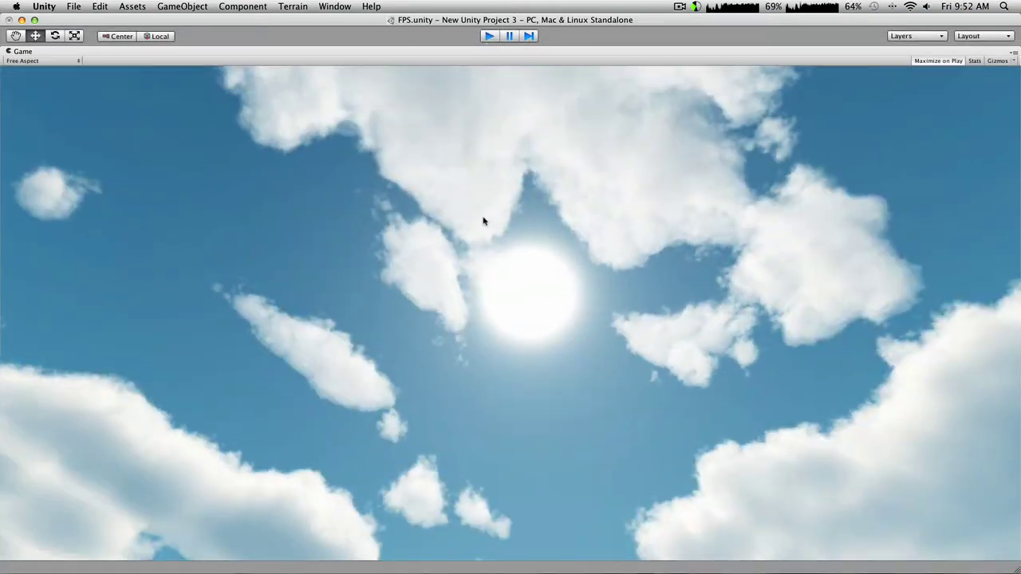
pyautogui.press('super+p')
# Step: Enable Draw Halo on the Directional light
pyautogui.scroll(-10, 377, 212)
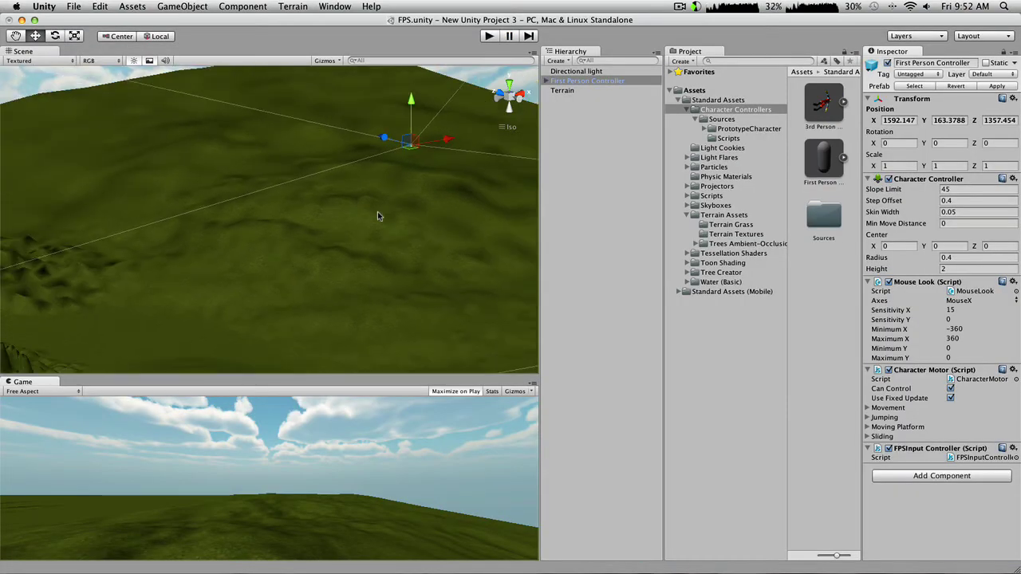
pyautogui.scroll(-2, 377, 211)
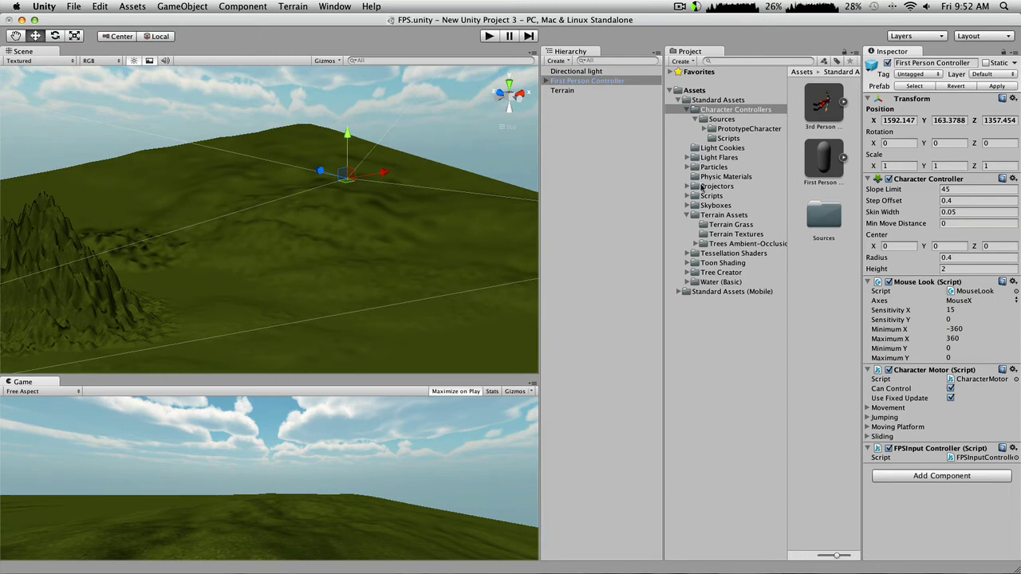
pyautogui.scroll(-2, 413, 256)
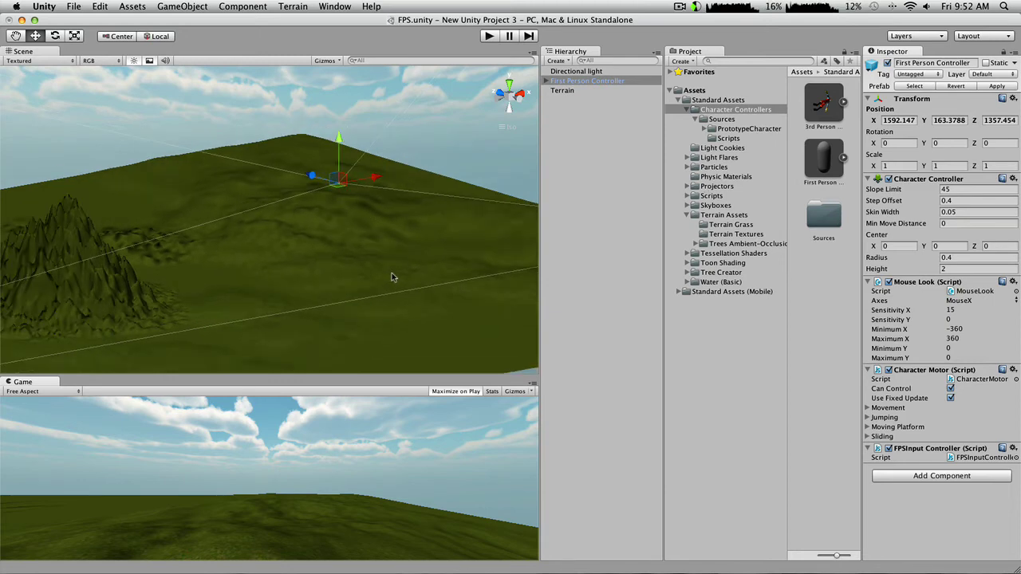
pyautogui.click(597, 73)
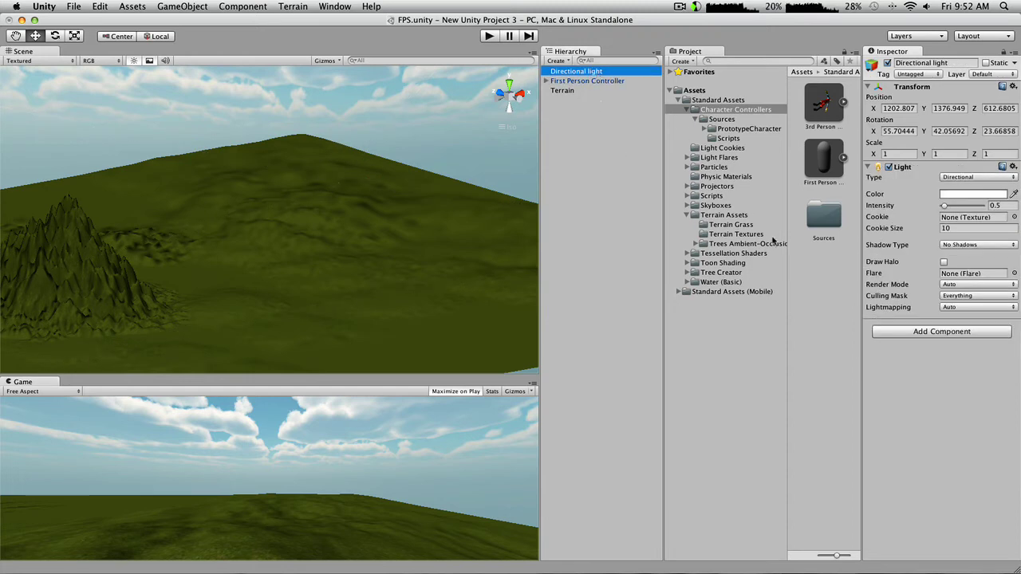
pyautogui.click(944, 263)
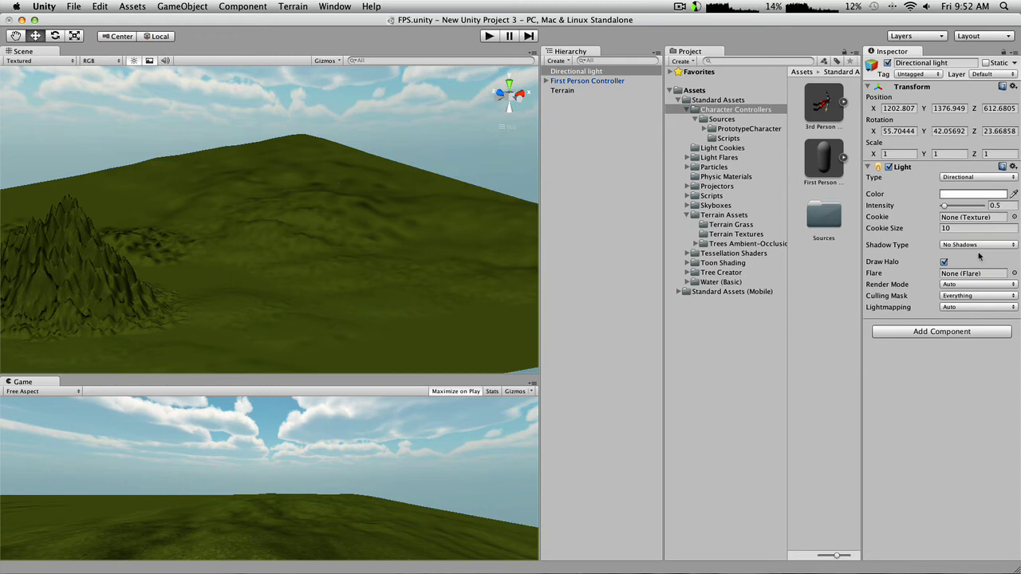
# Step: Try Soft Shadows on the Directional light, and set its shadow type back to No Shadows
pyautogui.click(972, 247)
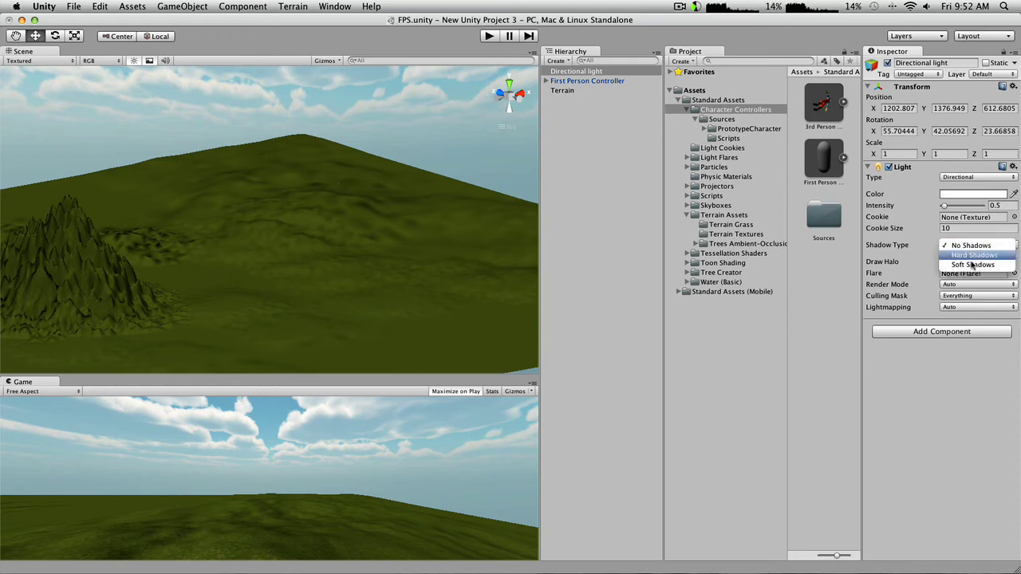
pyautogui.click(972, 265)
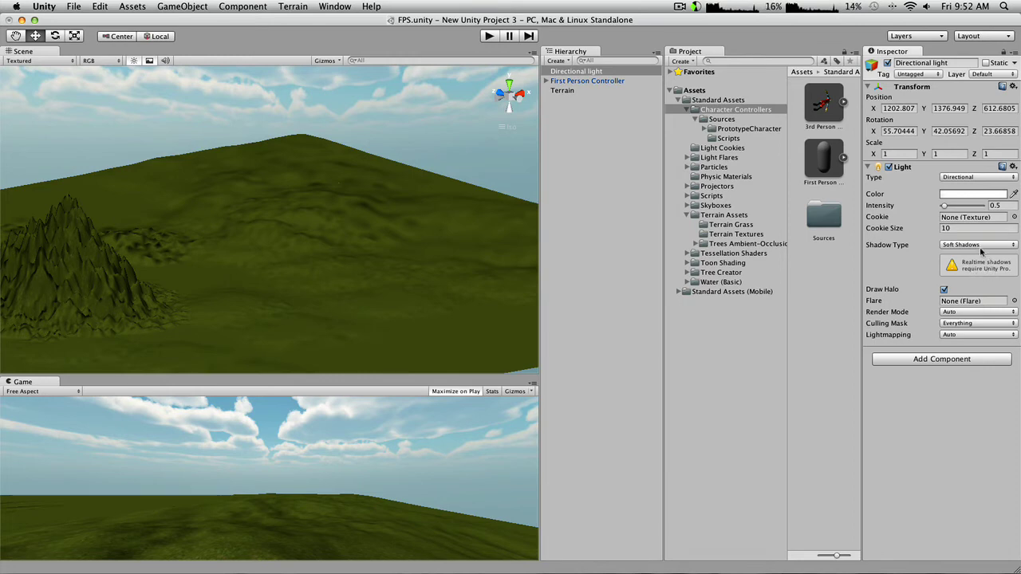
pyautogui.click(981, 246)
pyautogui.click(973, 222)
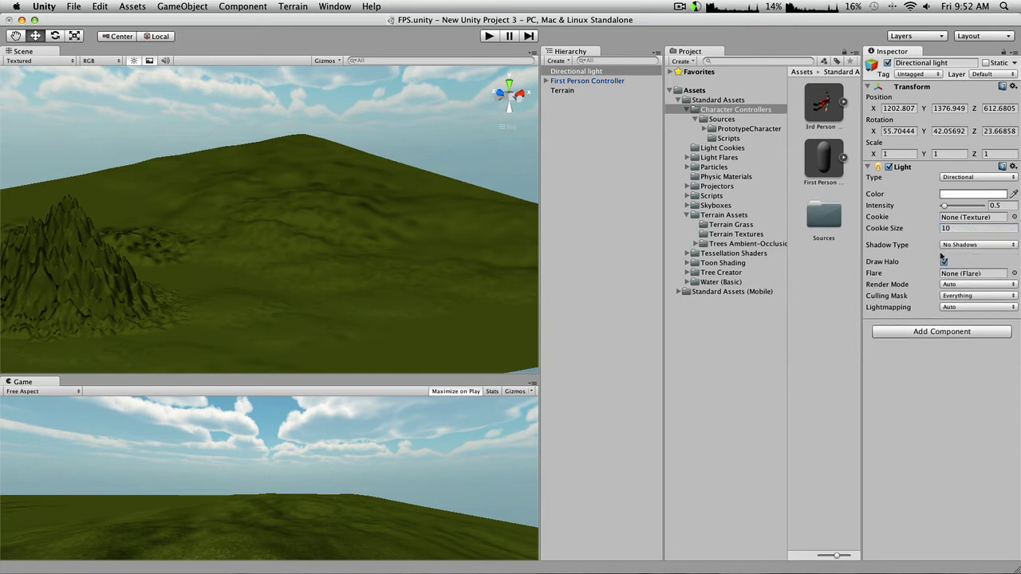
# Step: Try the Small Flare and Sun flares on the Directional light, and assign the 50mm Zoom flare
pyautogui.click(1015, 273)
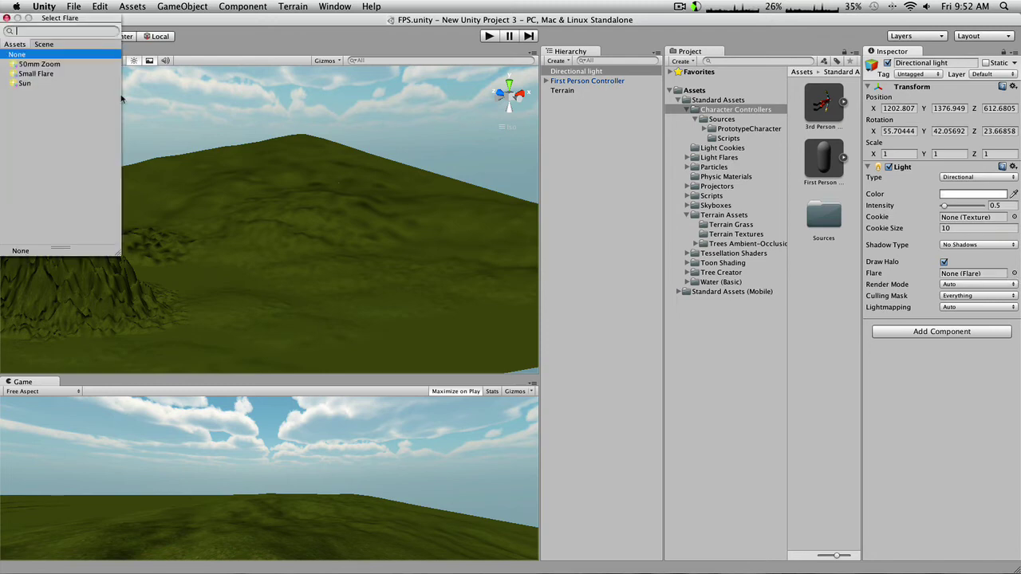
pyautogui.click(40, 73)
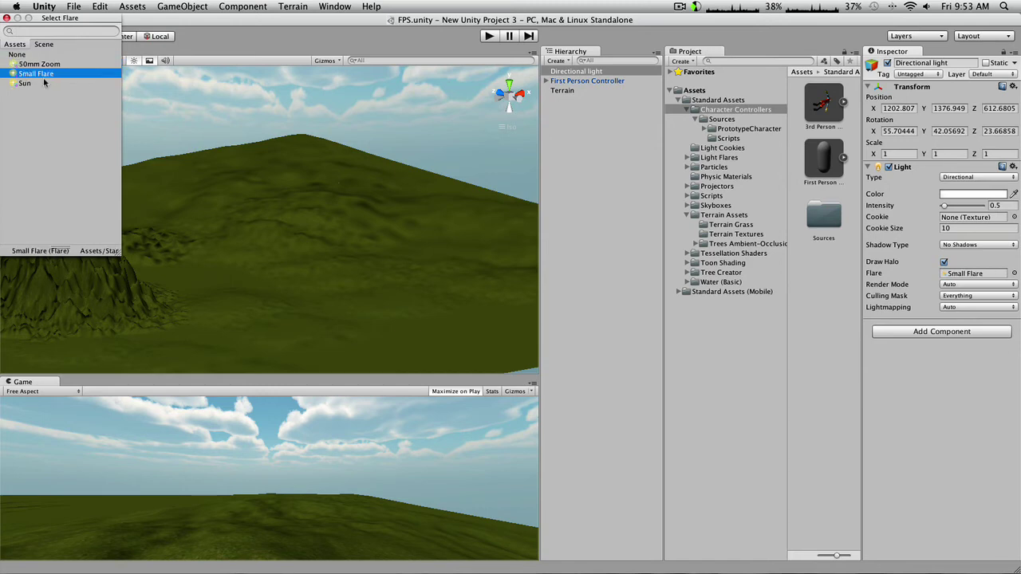
pyautogui.click(44, 82)
pyautogui.click(40, 64)
pyautogui.click(42, 74)
pyautogui.click(42, 83)
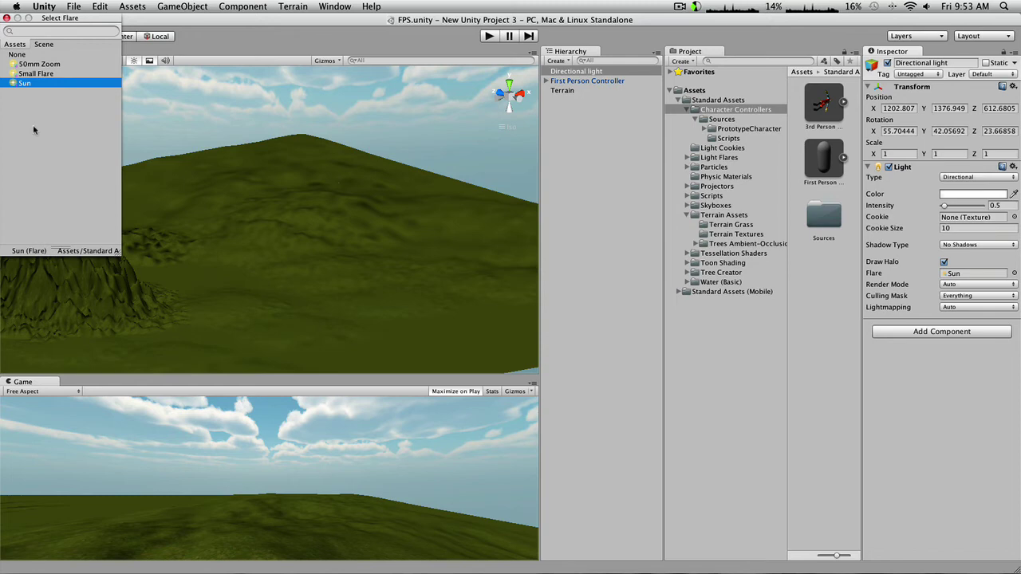
pyautogui.click(40, 64)
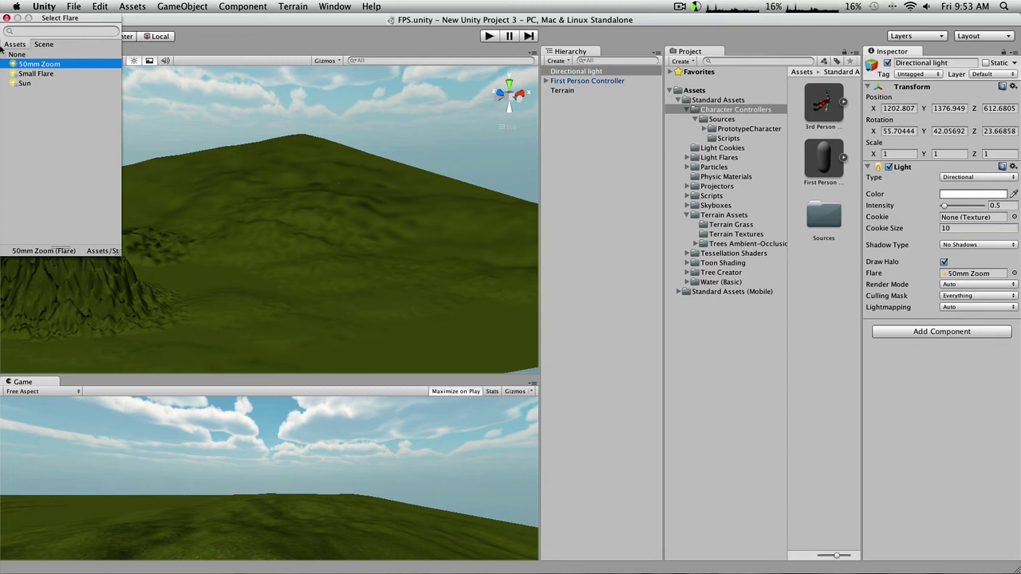
pyautogui.click(7, 18)
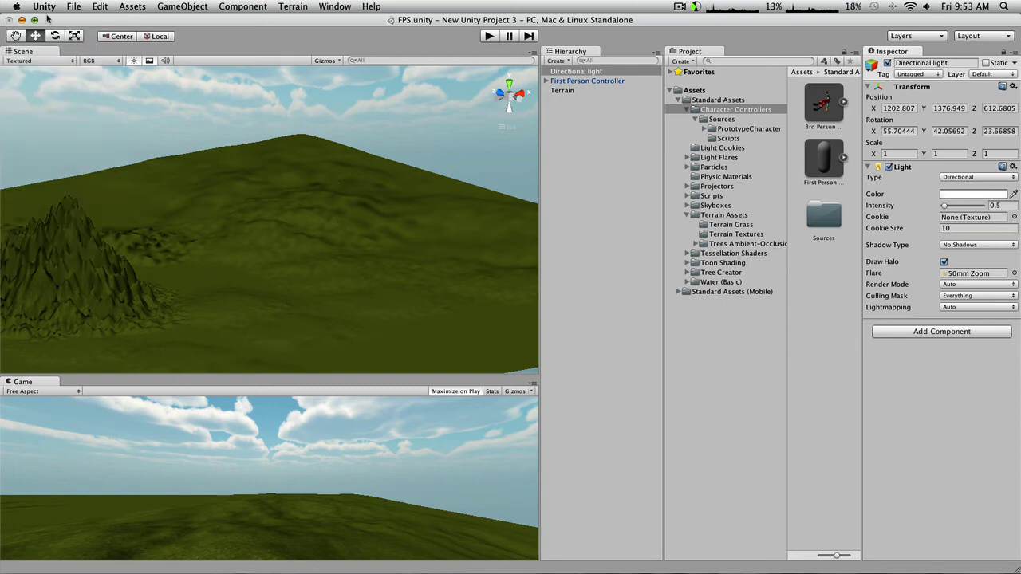
# Step: Run the scene in play mode to check the light's flare in the sky, and stop it
pyautogui.click(490, 36)
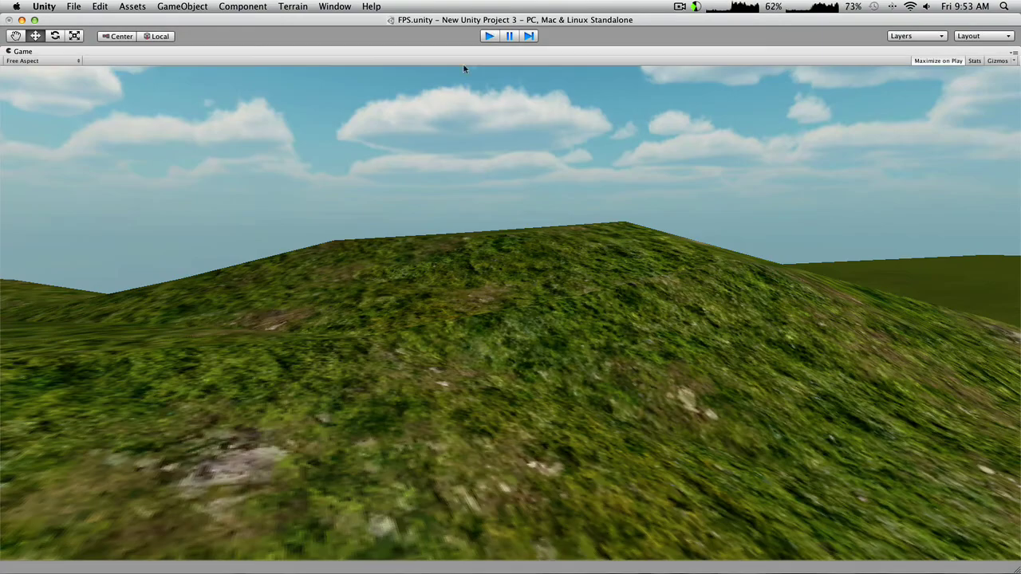
pyautogui.press('super+p')
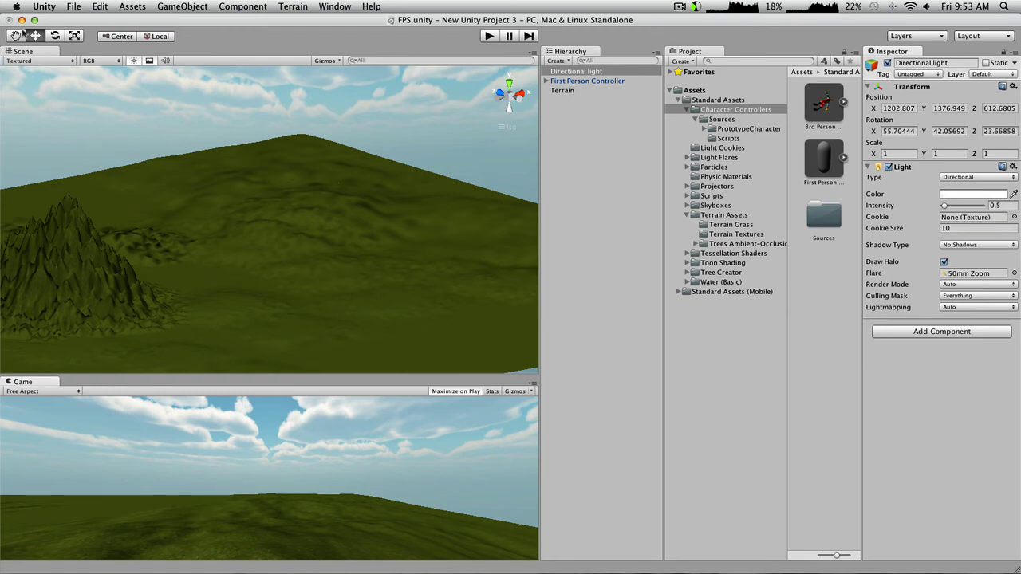
# Step: Rotate the Directional light to about X 58.3, Y 180, Z 154.5, and test it briefly in play mode
pyautogui.keyDown('alt'); pyautogui.moveTo(133, 122); pyautogui.dragTo(171, 212); pyautogui.keyUp('alt')
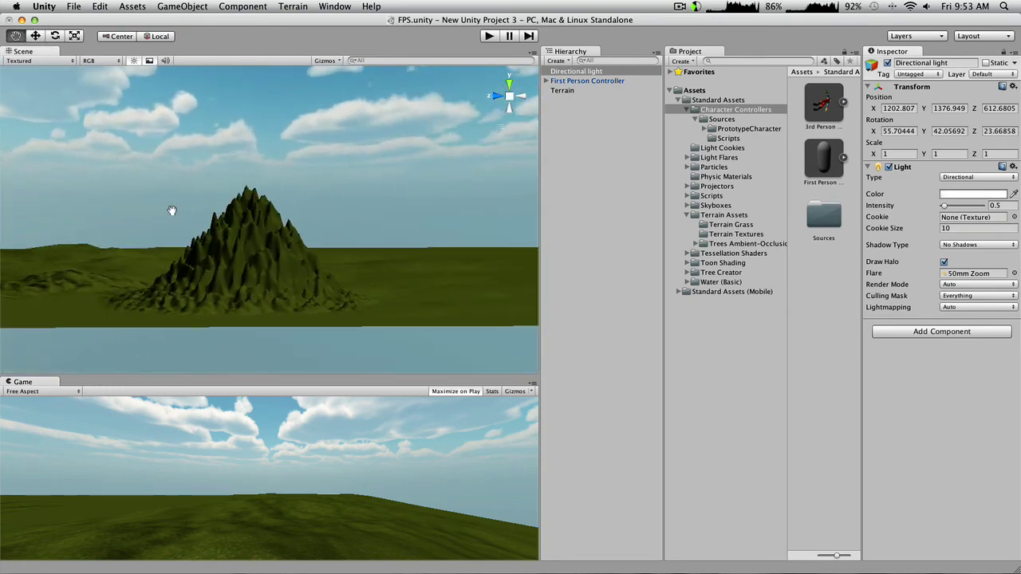
pyautogui.press('super+p')
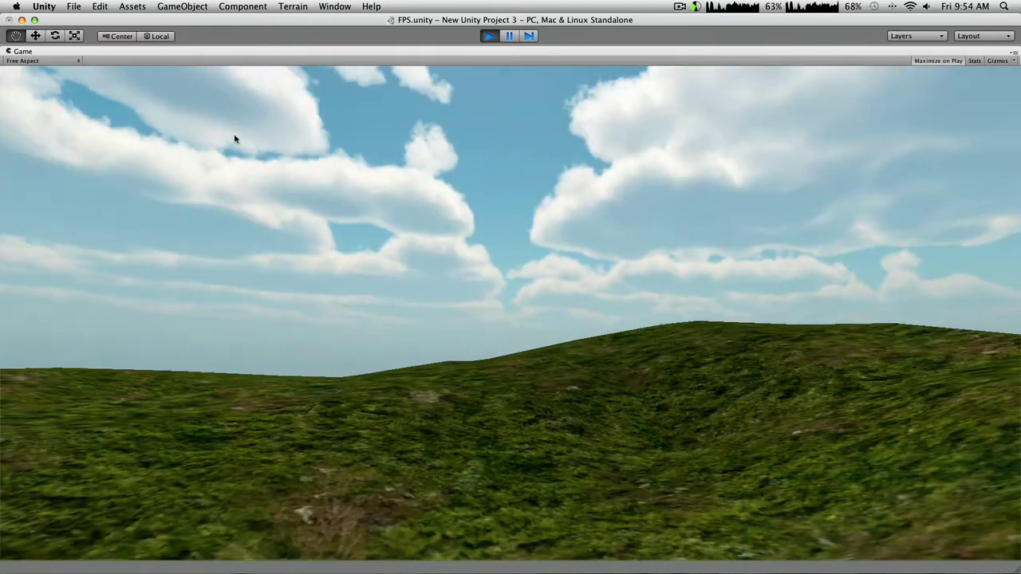
pyautogui.click(487, 36)
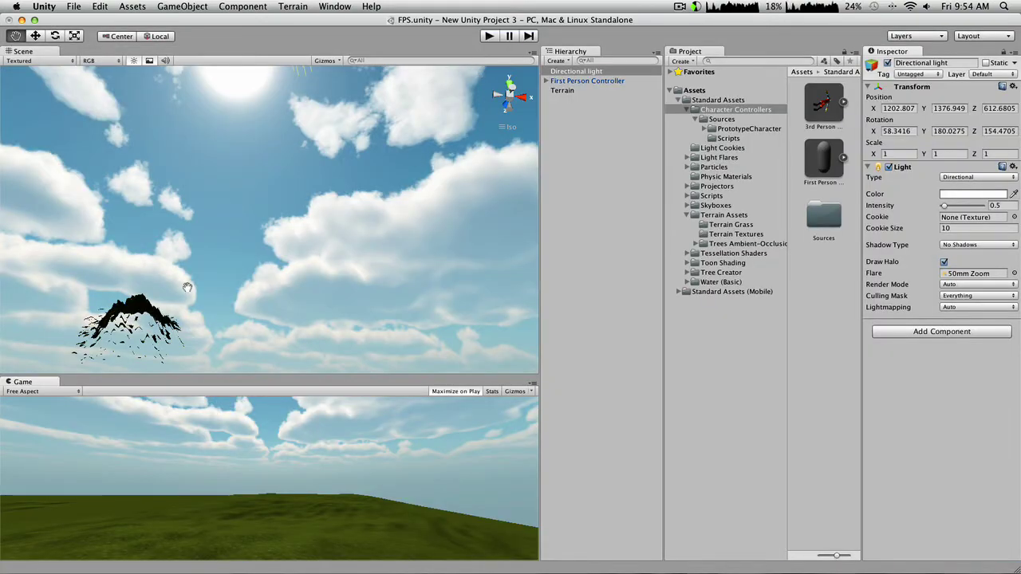
# Step: Raise rugged hills around the terrain's edges with the Raise / Lower Terrain tool, using a rough, uneven brush at size 100 and opacity 100
pyautogui.moveTo(186, 287); pyautogui.dragTo(352, 262, button='right')
pyautogui.click(585, 101)
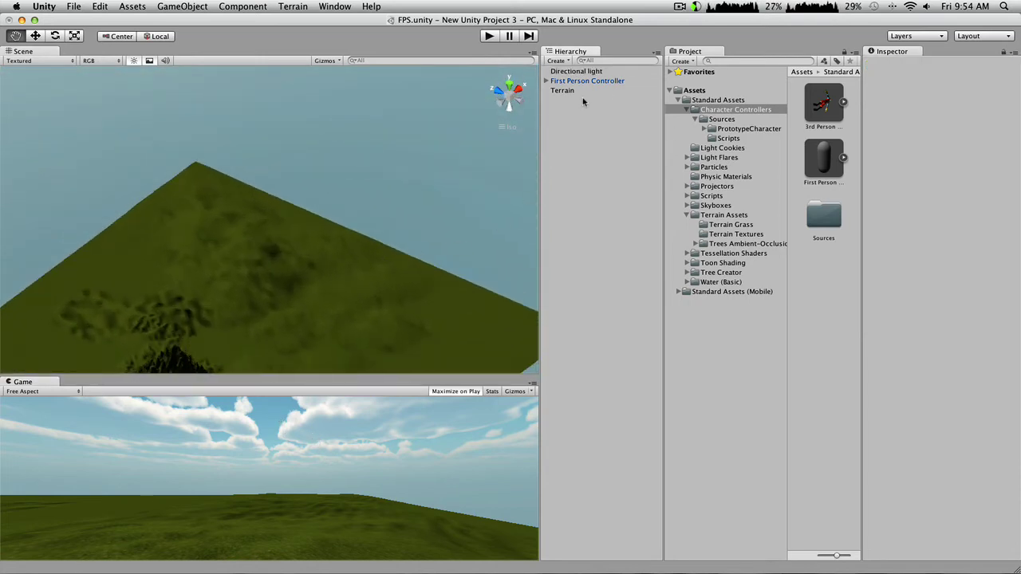
pyautogui.click(568, 91)
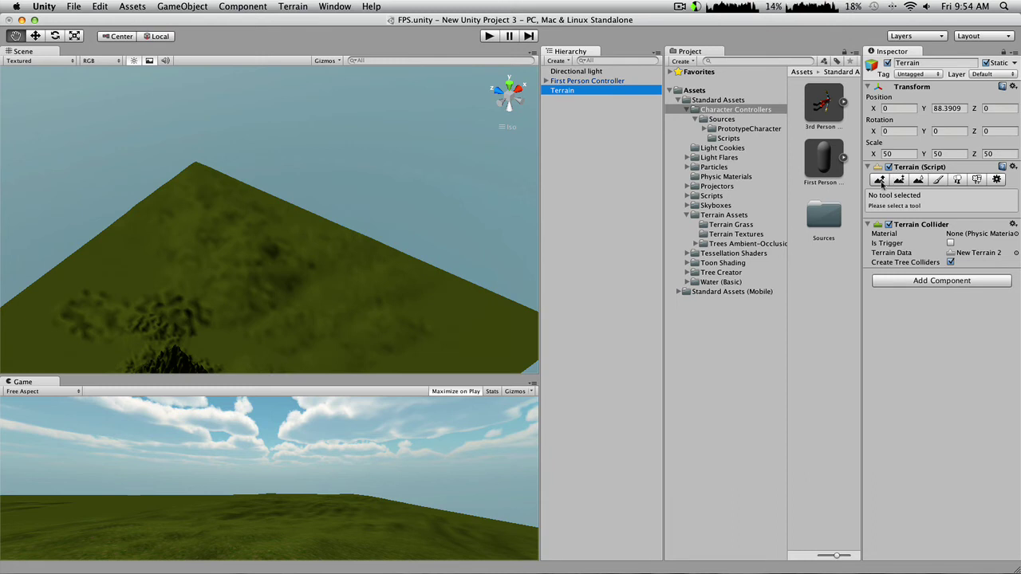
pyautogui.click(880, 180)
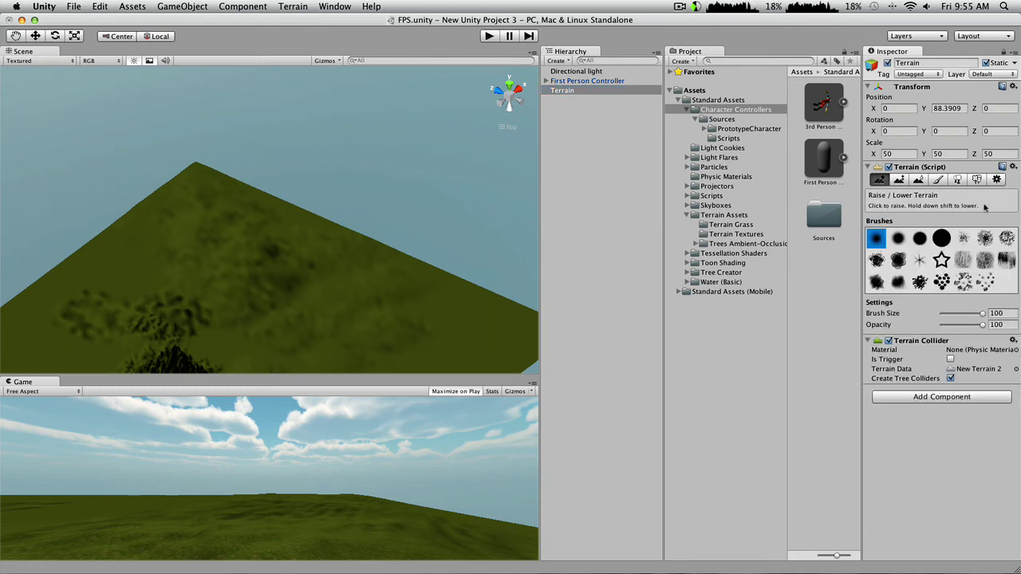
pyautogui.click(877, 282)
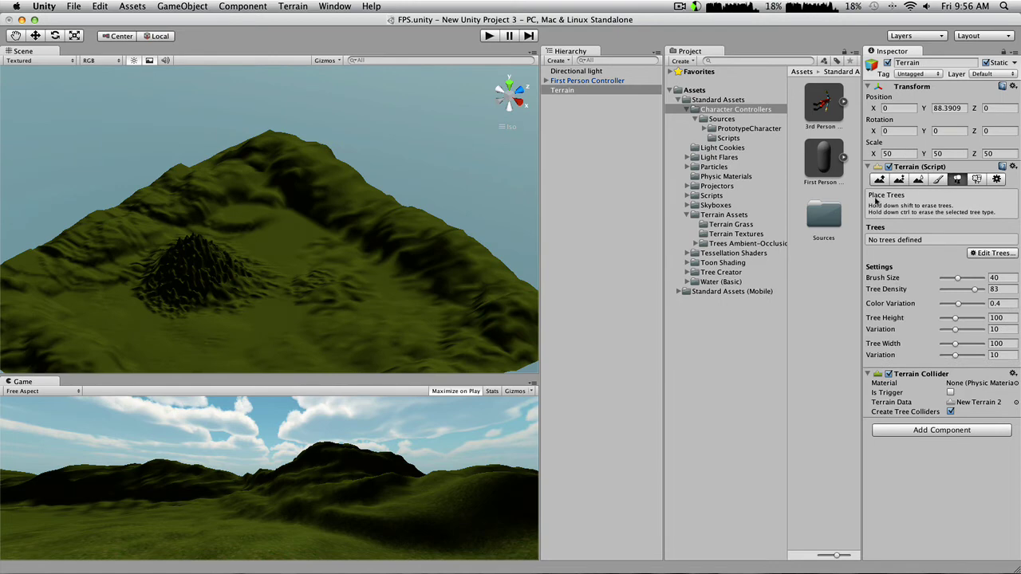
# Step: Add the Palm model to the terrain's tree list, with the bend factor left at 0
pyautogui.click(976, 253)
pyautogui.click(974, 263)
pyautogui.click(191, 51)
pyautogui.write('tree')
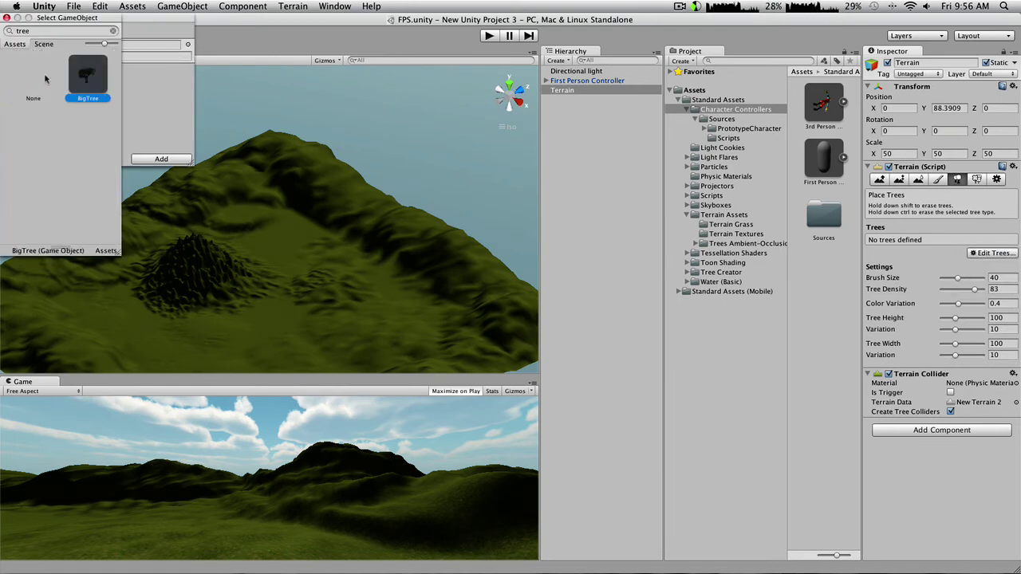
pyautogui.press('BackSpace')
pyautogui.press('BackSpace')
pyautogui.press('BackSpace')
pyautogui.press('BackSpace')
pyautogui.write('palm')
pyautogui.doubleClick(78, 74)
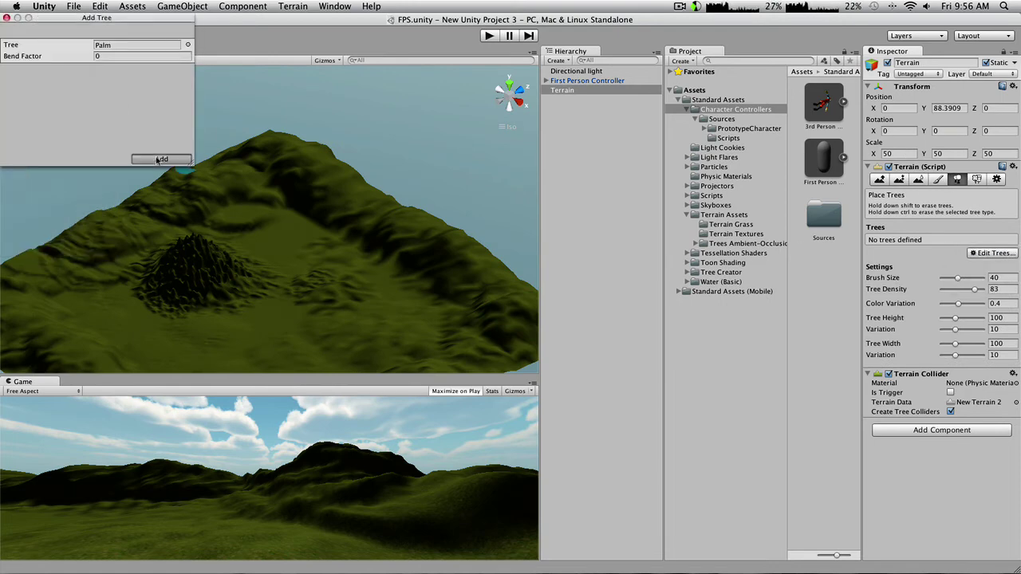
pyautogui.click(161, 160)
# Step: Set the tree width variation to 0 and place palm trees across the valley, the central mound and the surrounding slopes
pyautogui.click(342, 335)
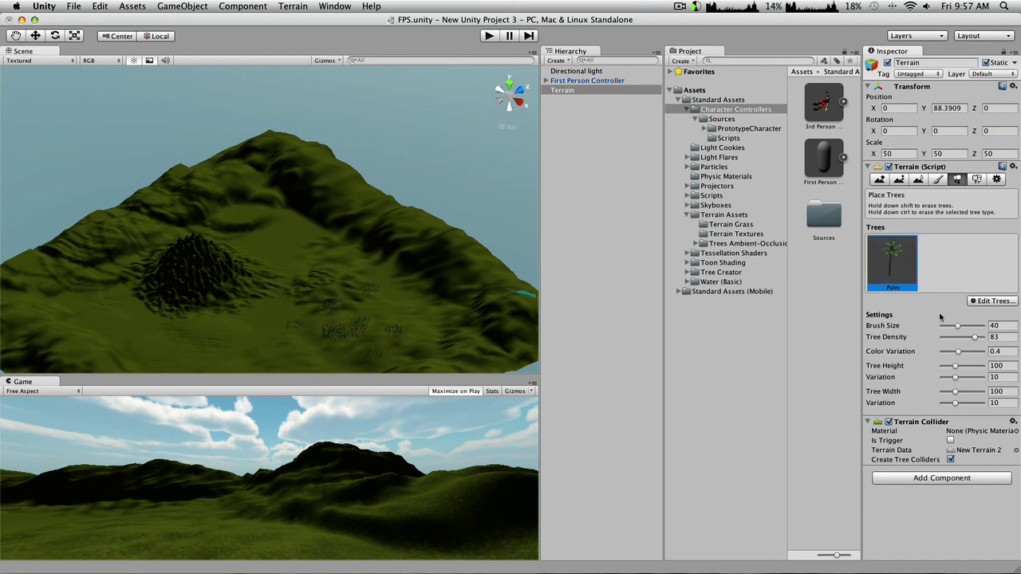
pyautogui.moveTo(957, 404); pyautogui.dragTo(940, 404)
pyautogui.click(346, 312)
pyautogui.click(412, 293)
pyautogui.click(143, 247)
pyautogui.click(191, 250)
pyautogui.click(282, 245)
pyautogui.click(351, 239)
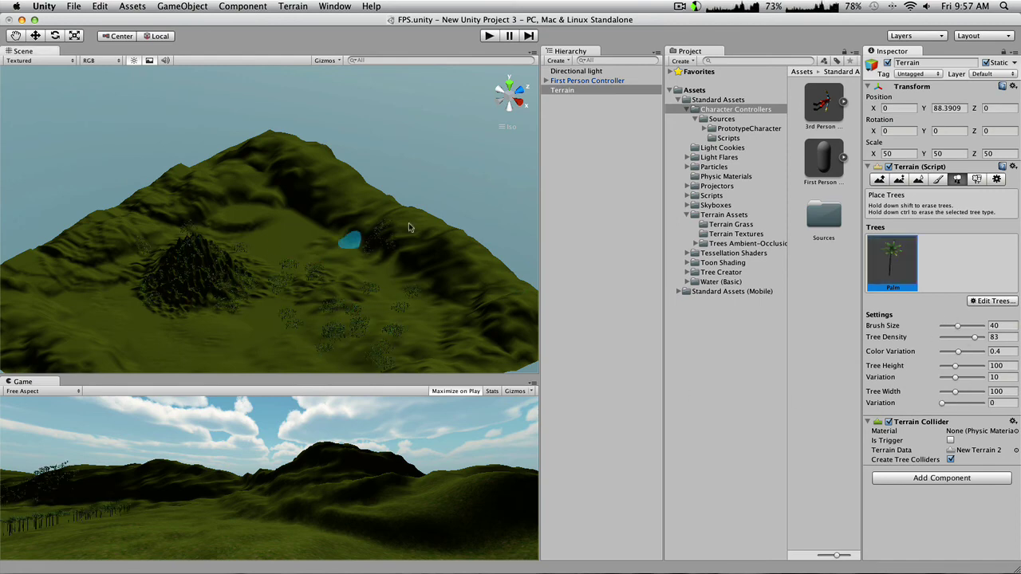
pyautogui.click(369, 318)
# Step: Test the palm-covered scene twice in play mode and inspect the trees on the central mound
pyautogui.click(489, 35)
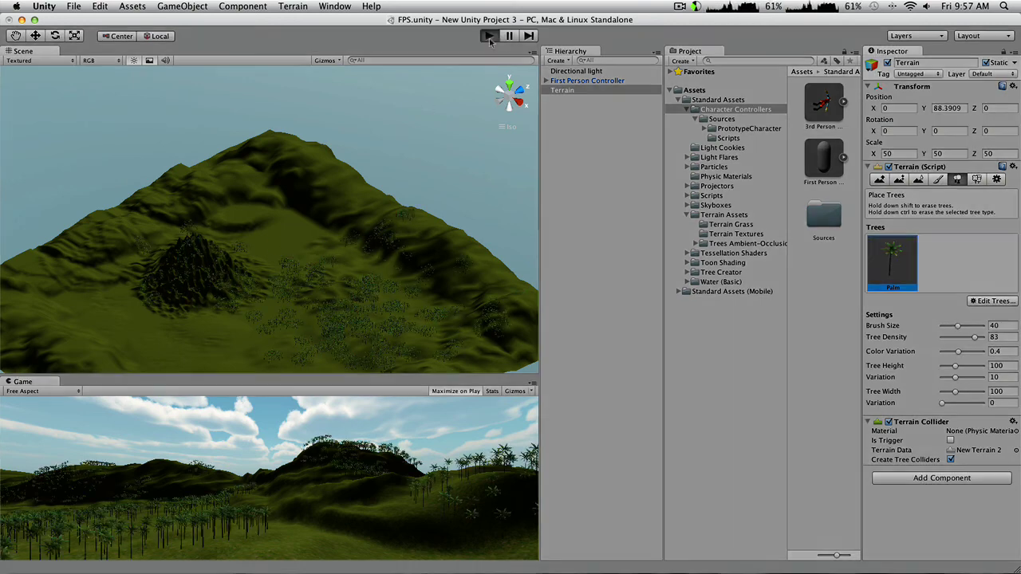
pyautogui.press('w')
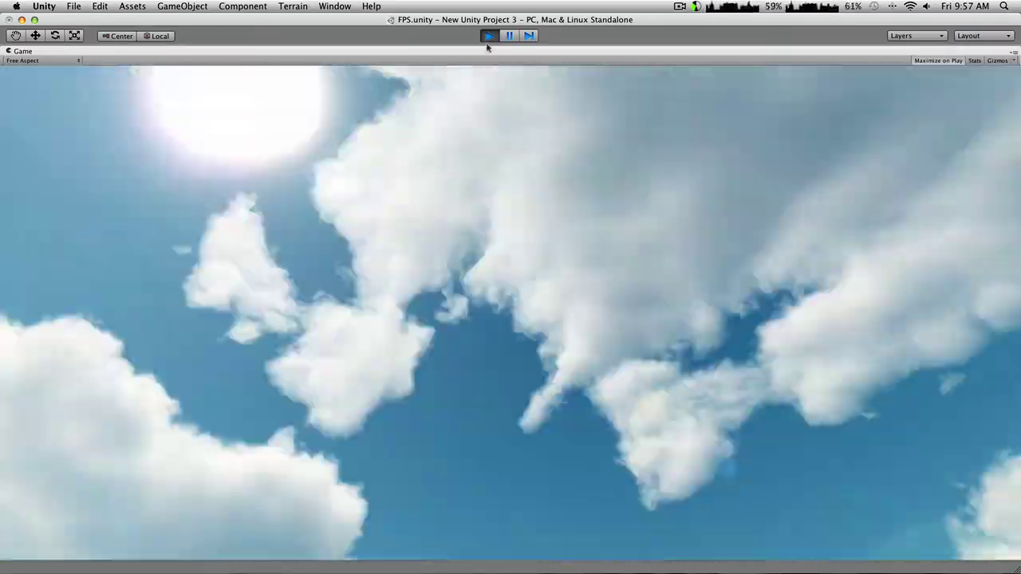
pyautogui.click(489, 35)
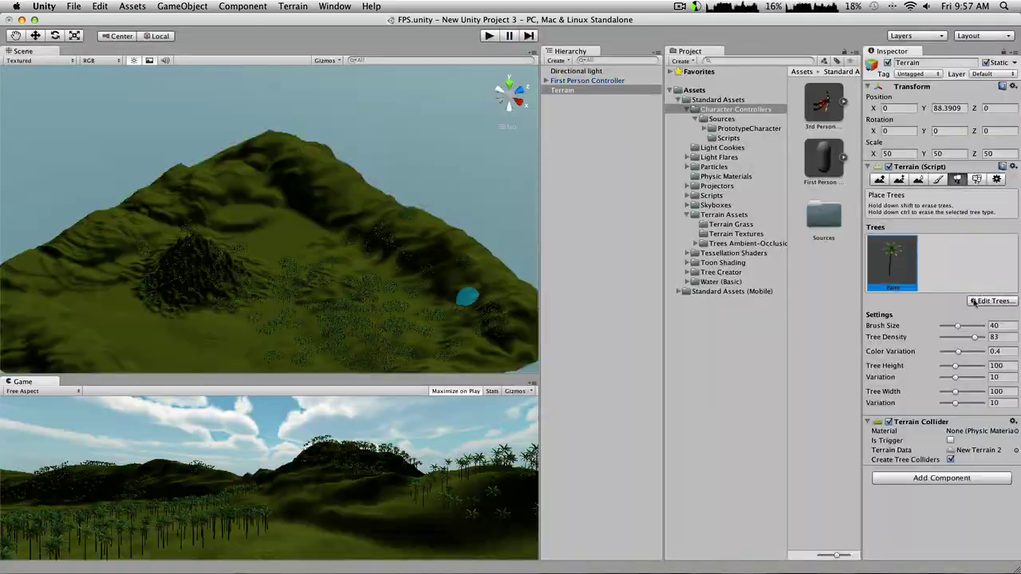
pyautogui.scroll(5, 200, 281)
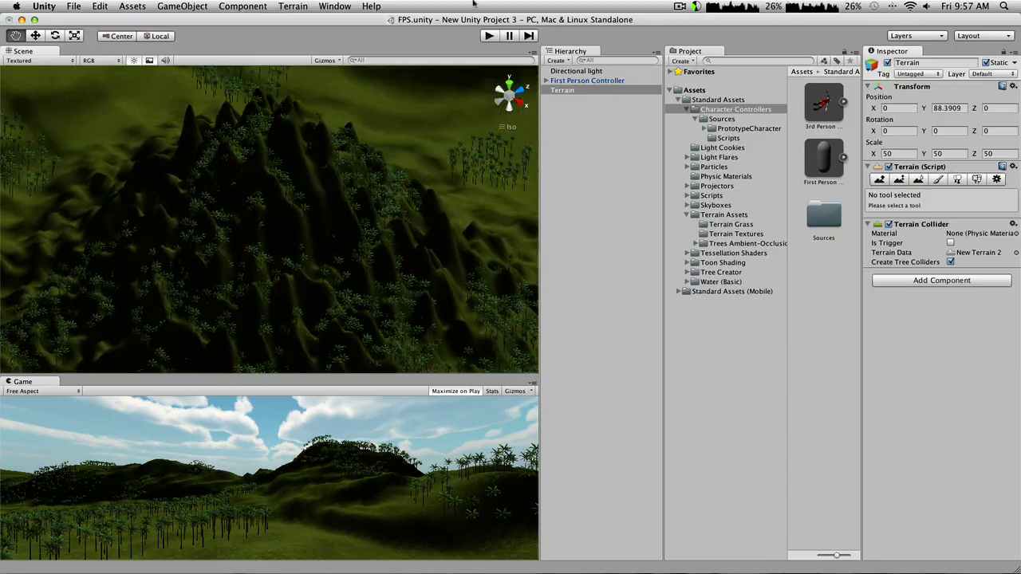
pyautogui.click(489, 35)
pyautogui.press('w')
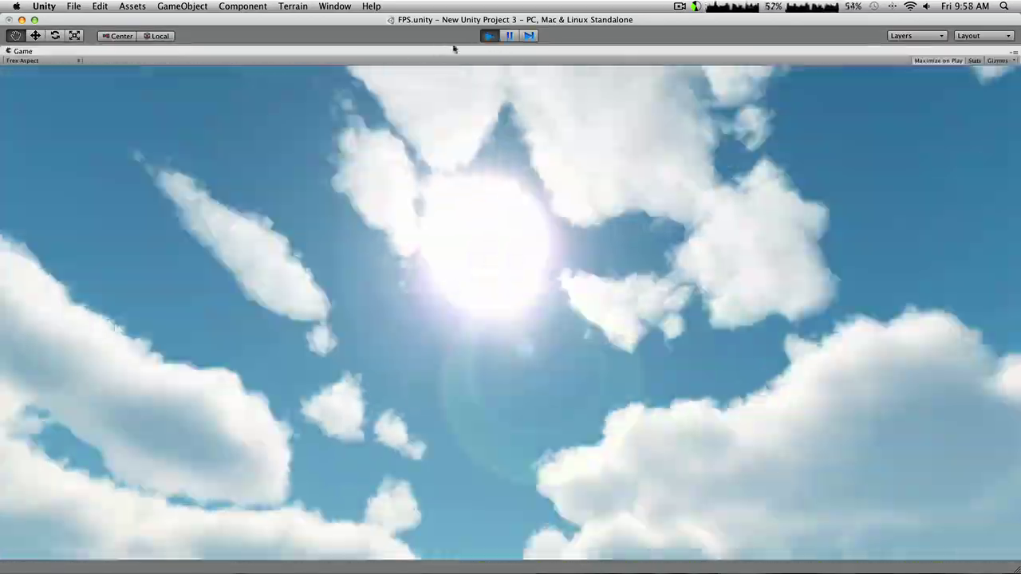
pyautogui.click(489, 35)
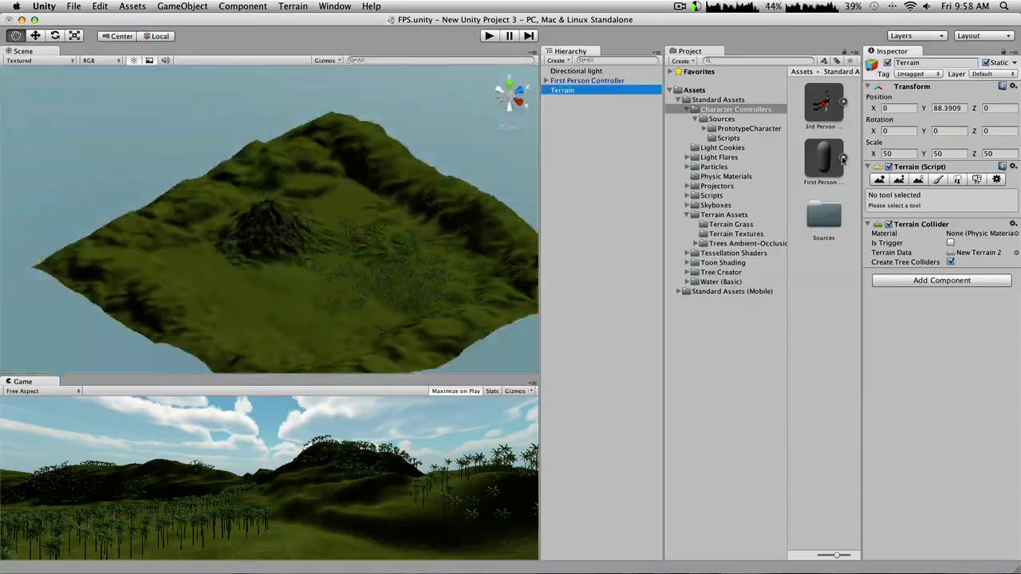
# Step: Remove the Palm entry from the terrain's tree list, clearing all placed palms
pyautogui.click(993, 300)
pyautogui.click(975, 331)
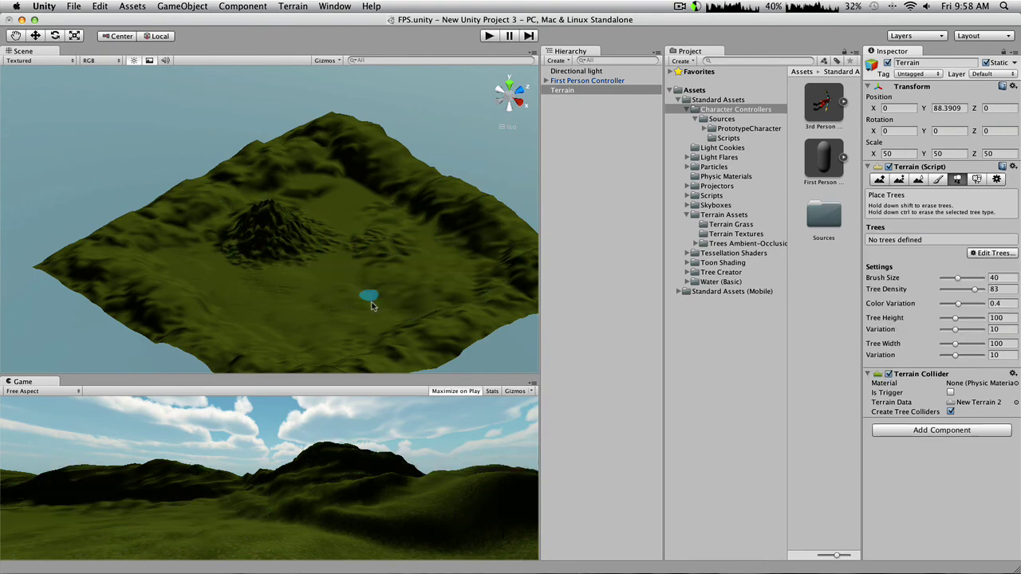
pyautogui.click(916, 180)
# Step: Add Grass2 as a grass detail texture on the terrain, with a bright yellow-green healthy color
pyautogui.click(977, 179)
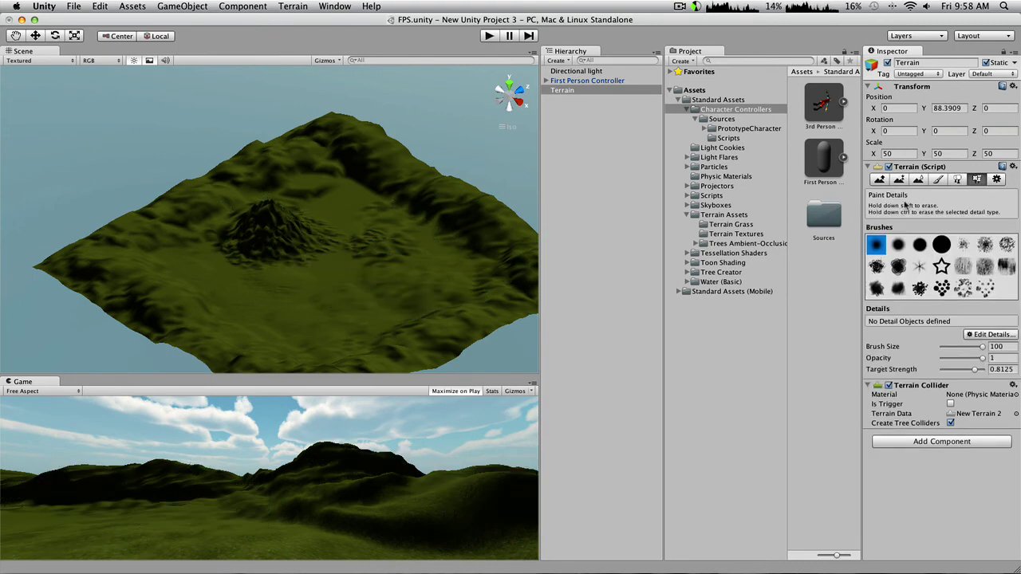
pyautogui.click(987, 333)
pyautogui.click(989, 346)
pyautogui.click(179, 45)
pyautogui.write('gras')
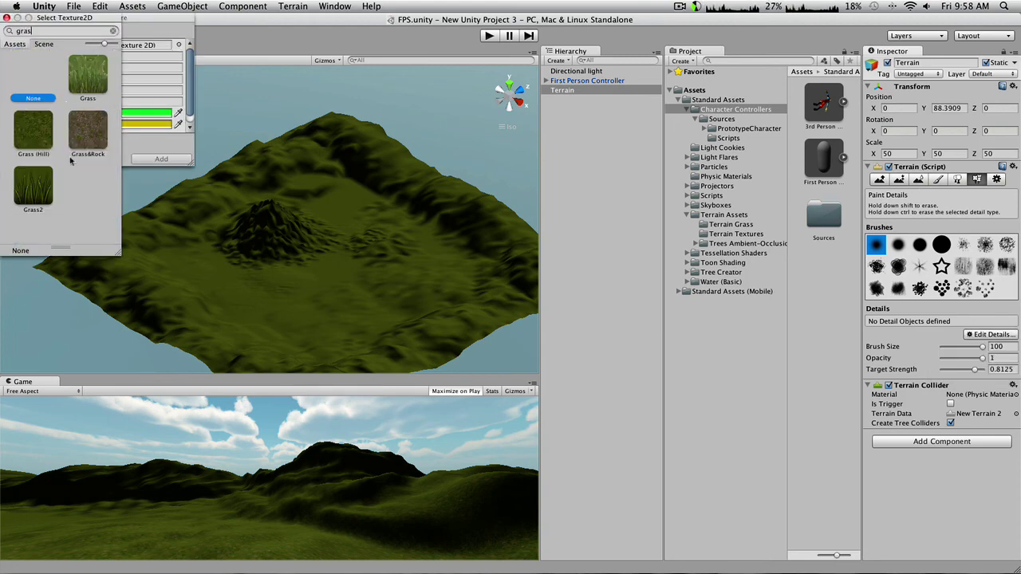
pyautogui.doubleClick(33, 186)
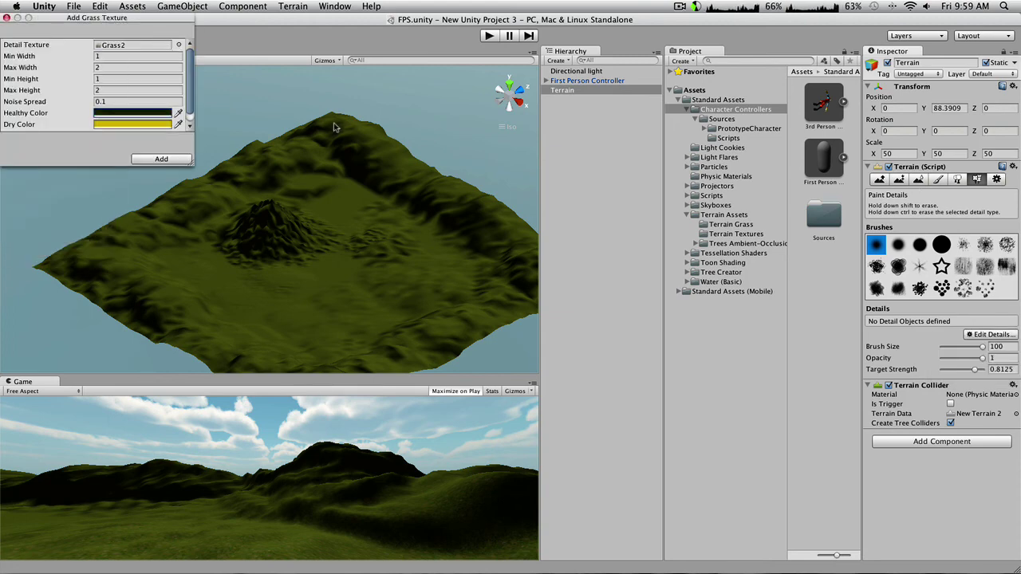
pyautogui.click(156, 112)
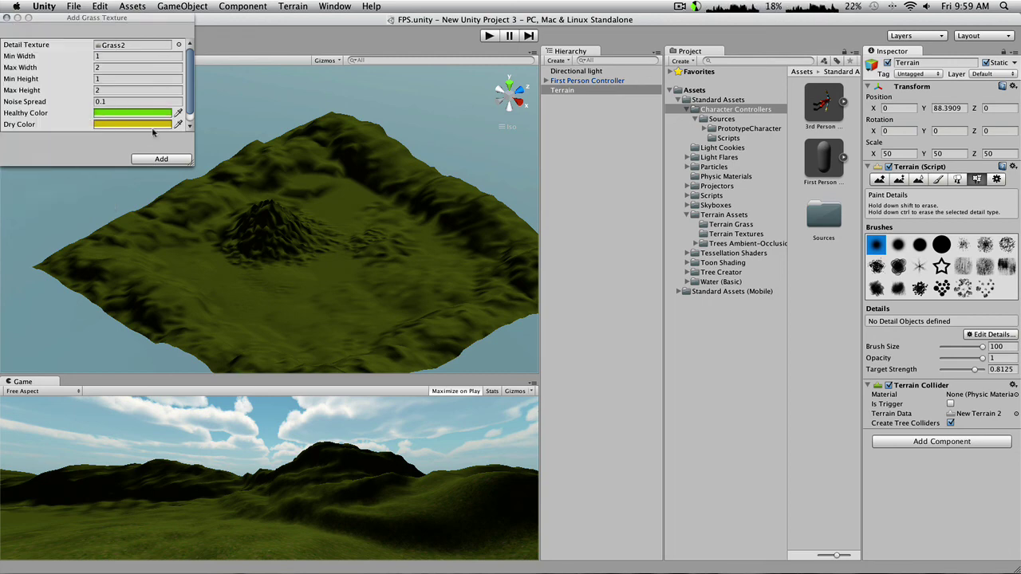
pyautogui.click(161, 159)
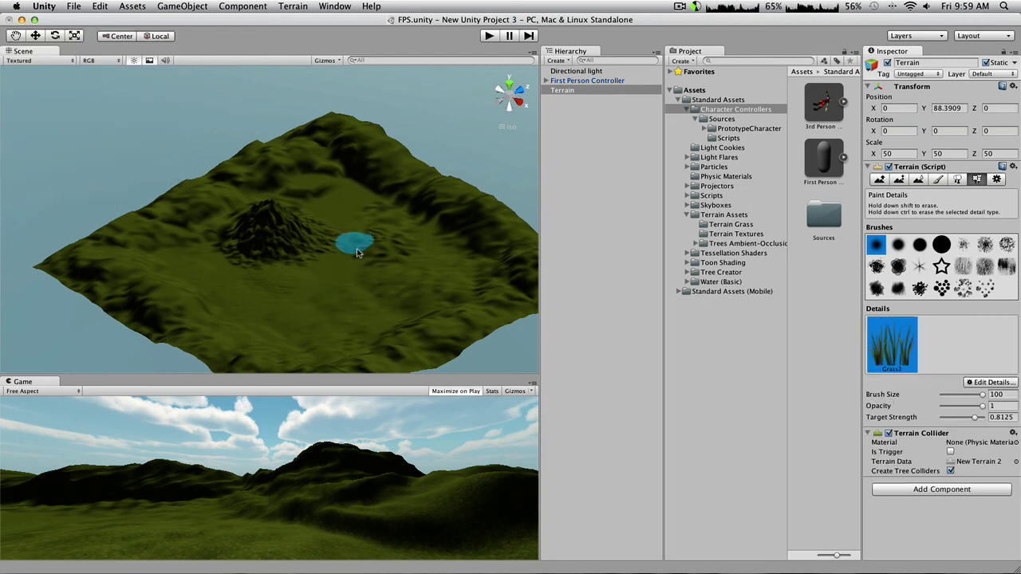
# Step: Locate the First Person Controller and paint Grass2 details on the terrain around it
pyautogui.scroll(10, 426, 260)
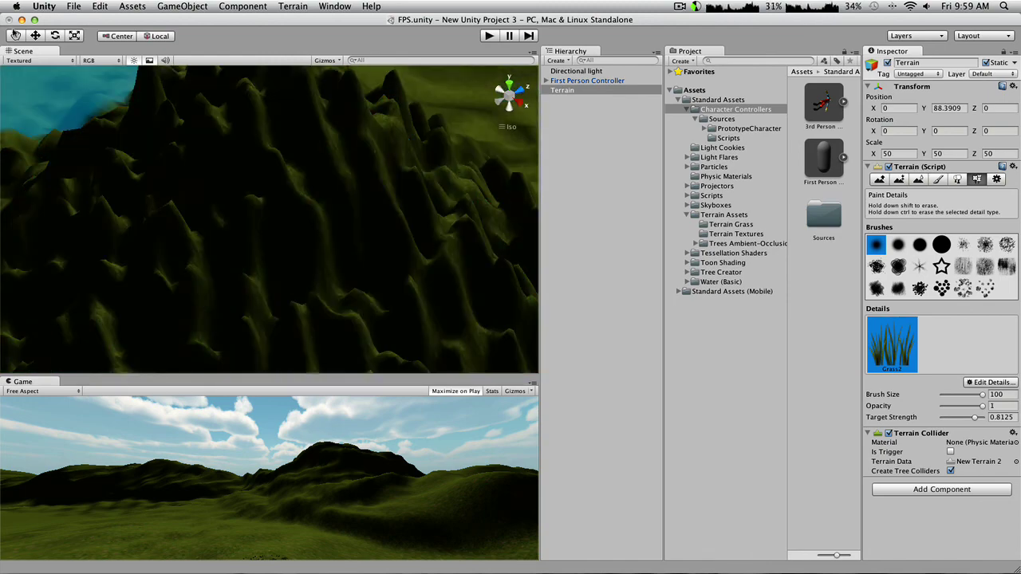
pyautogui.scroll(-5, 410, 292)
pyautogui.click(407, 189)
pyautogui.moveTo(406, 189); pyautogui.dragTo(378, 263, button='middle')
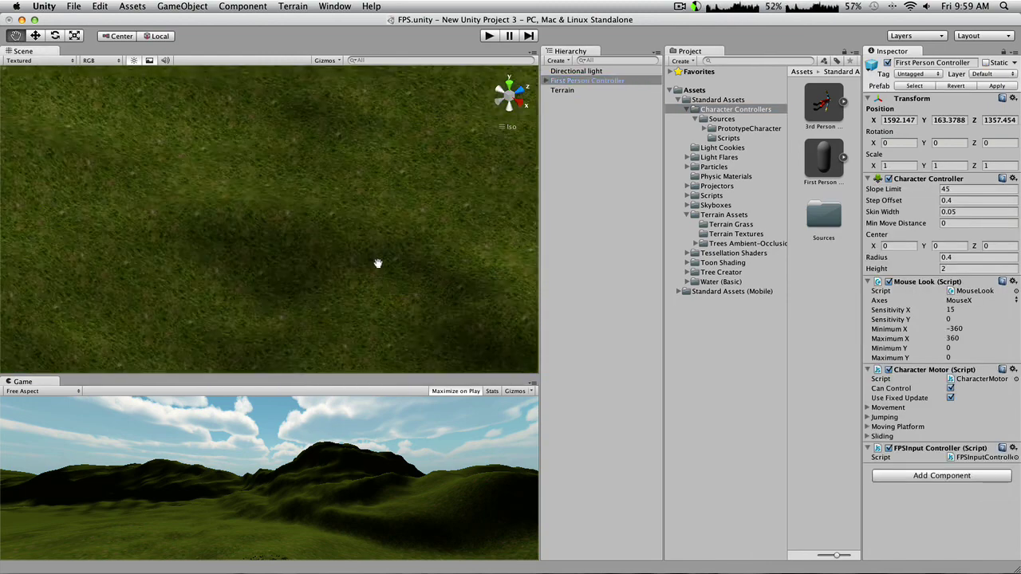
pyautogui.scroll(-3, 391, 256)
pyautogui.click(563, 90)
pyautogui.click(977, 178)
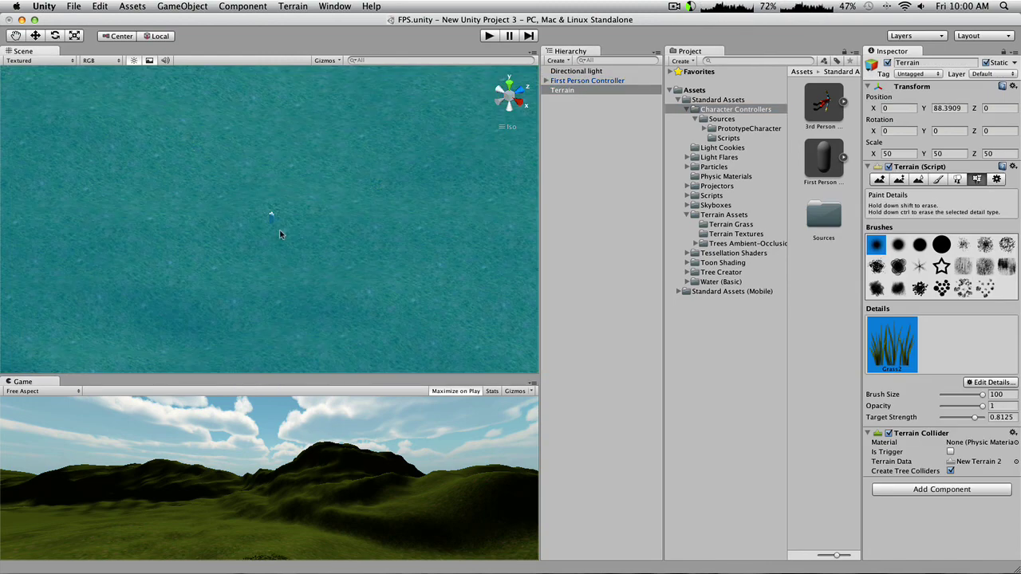
# Step: Run the scene in play mode to check the painted grass, and stop it
pyautogui.press('super+p')
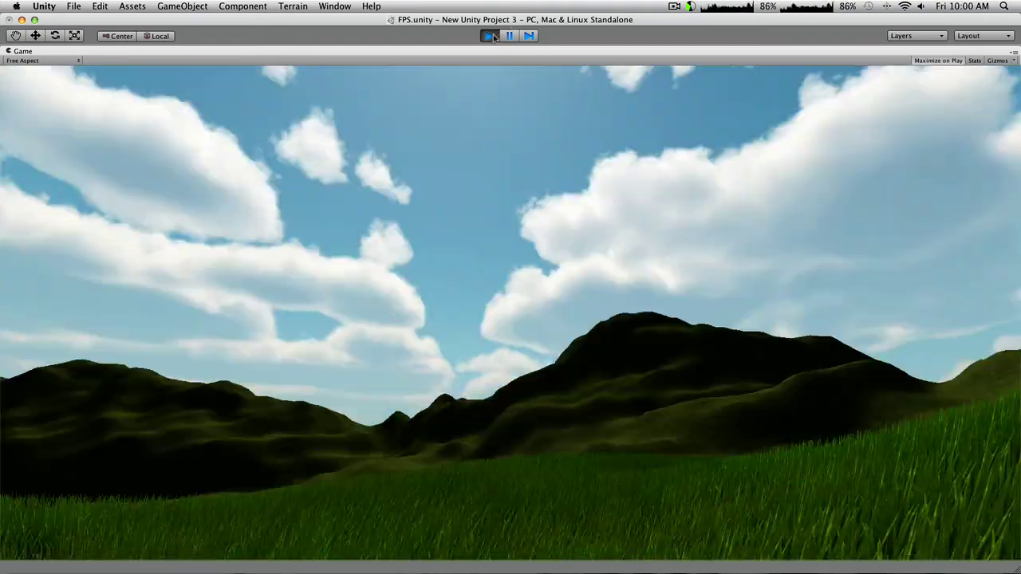
pyautogui.click(489, 35)
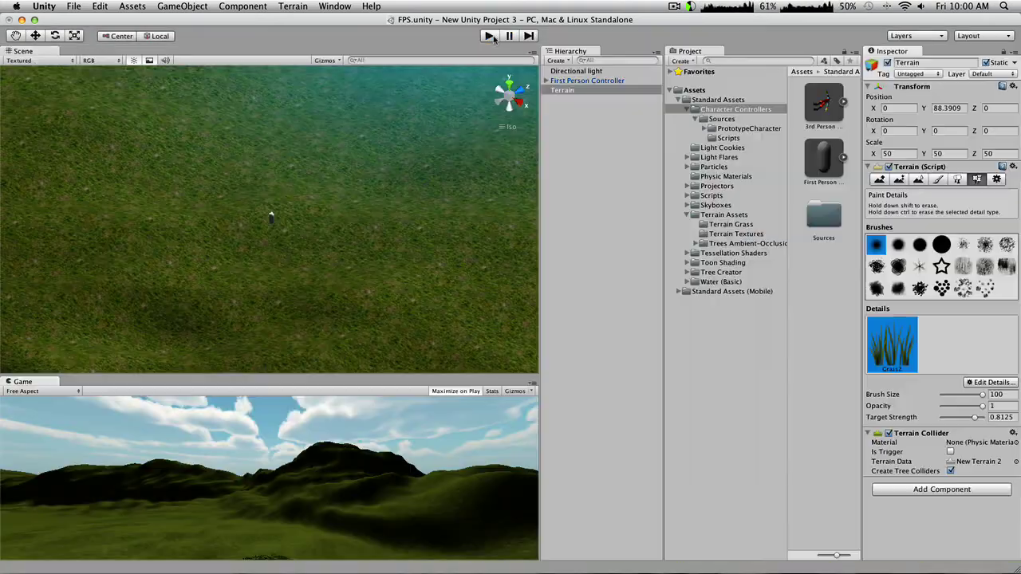